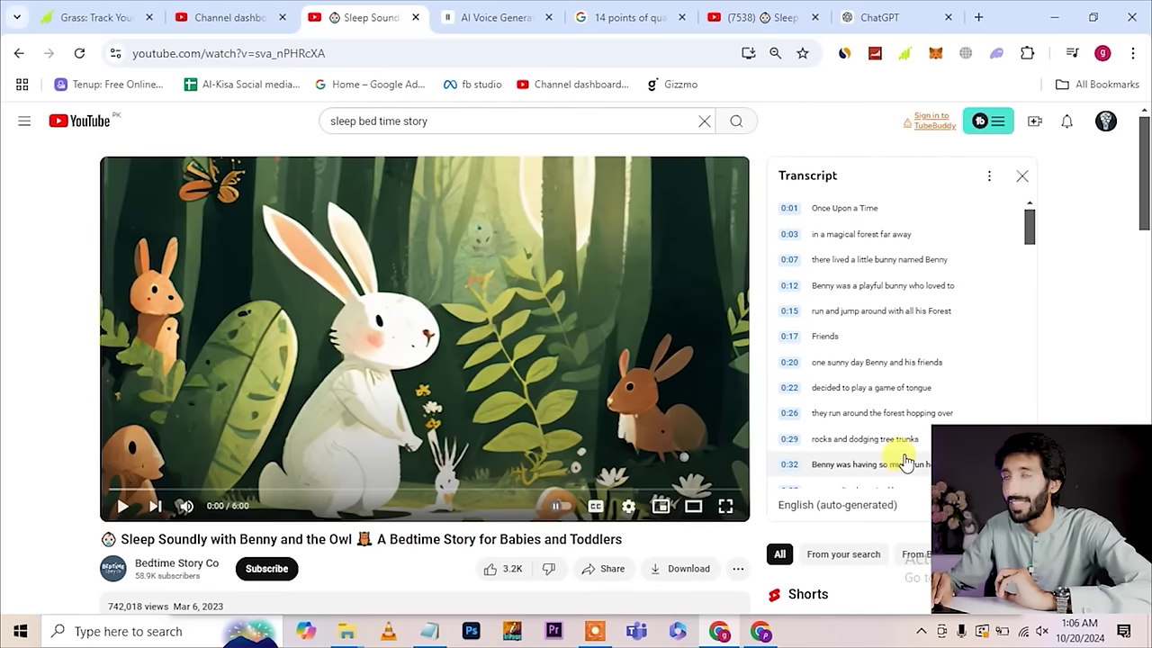
# Step: Hide the timestamps in the video's transcript and copy the full transcript text
pyautogui.click(990, 178)
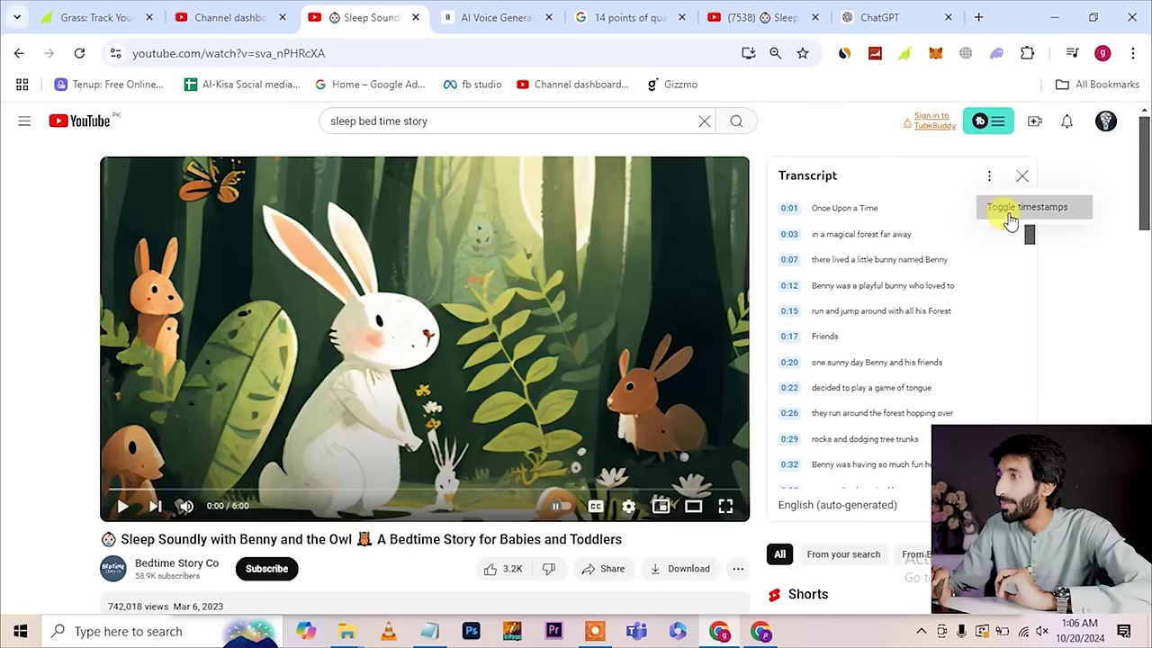
pyautogui.click(1003, 209)
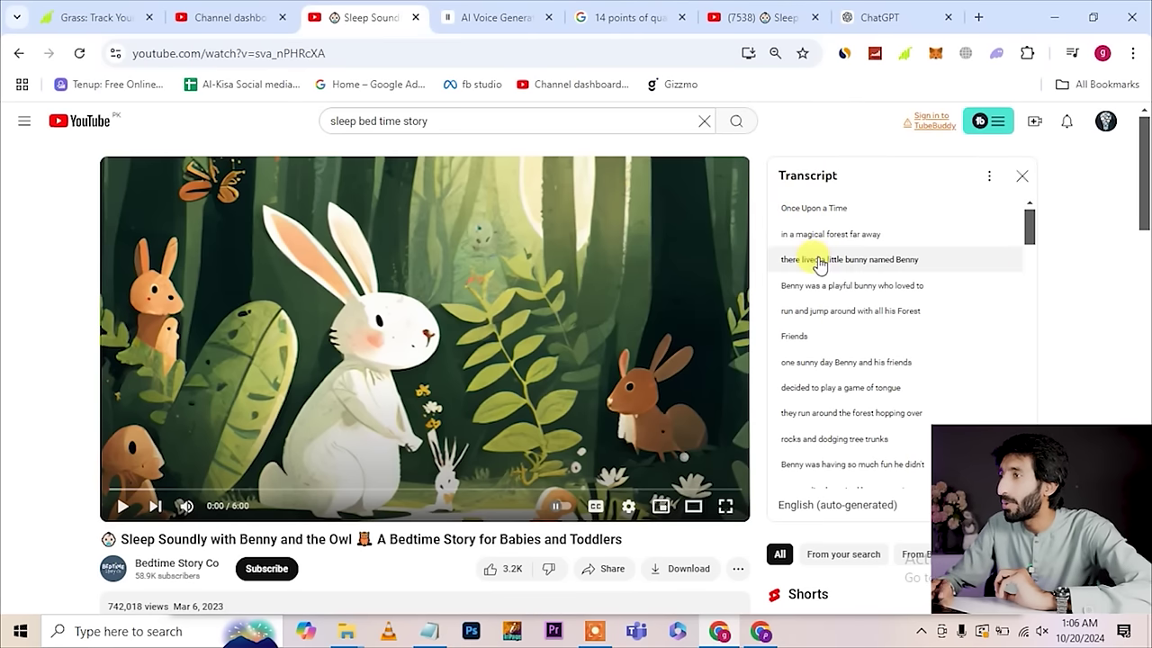
pyautogui.moveTo(781, 215); pyautogui.dragTo(871, 511)
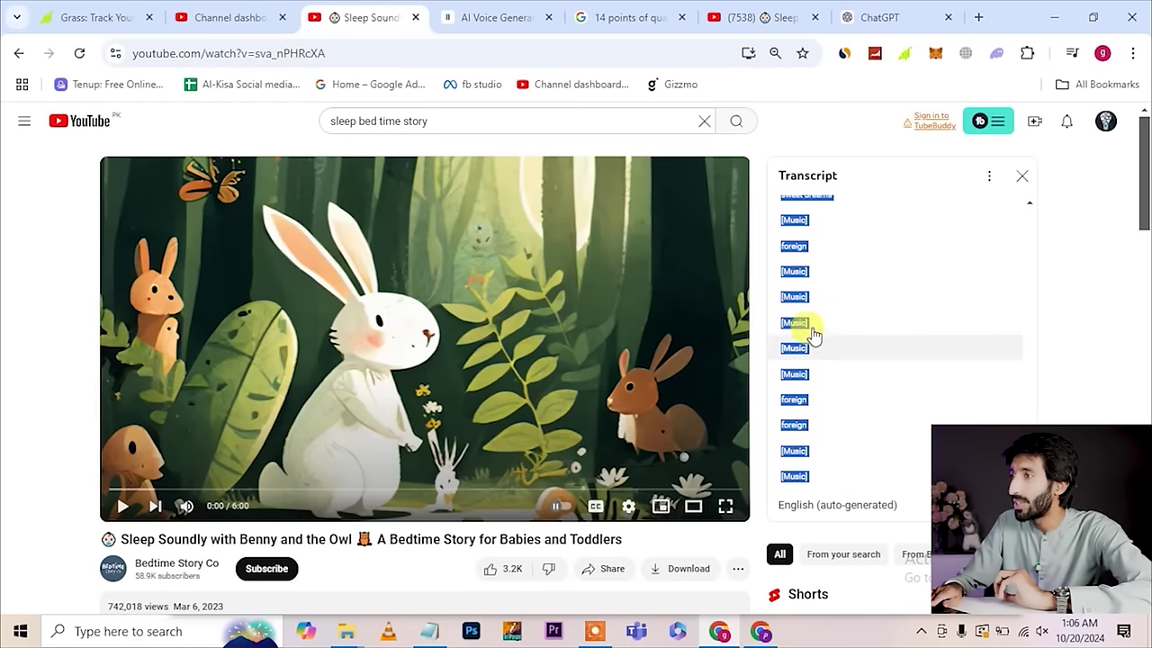
pyautogui.scroll(2, 810, 300)
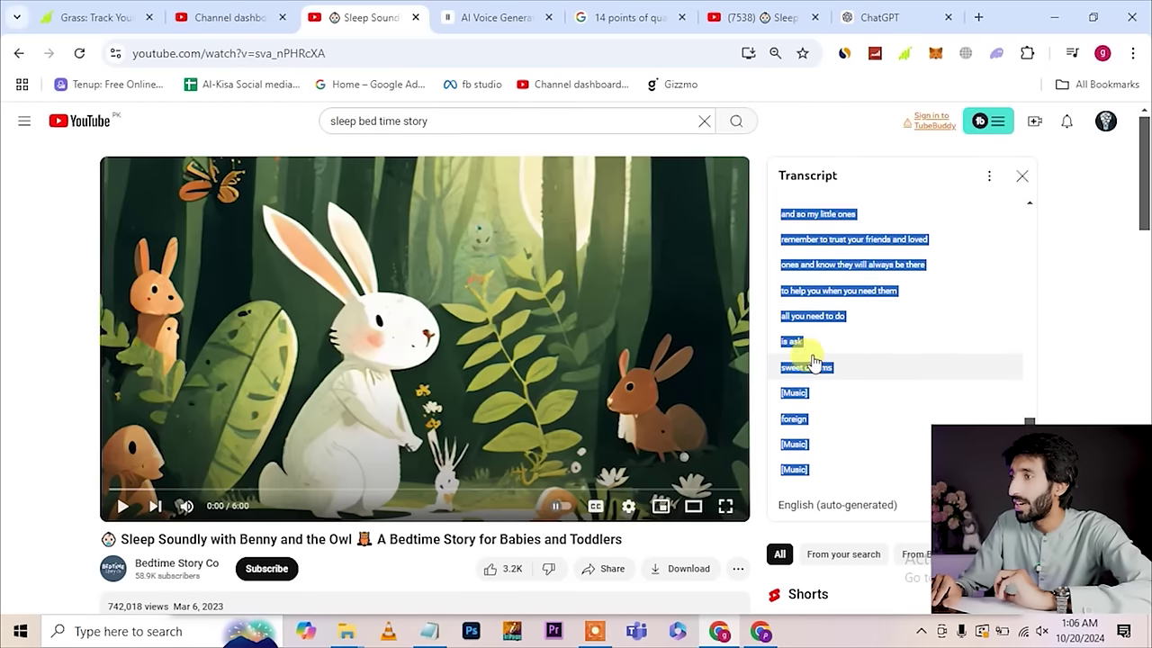
pyautogui.rightClick(816, 371)
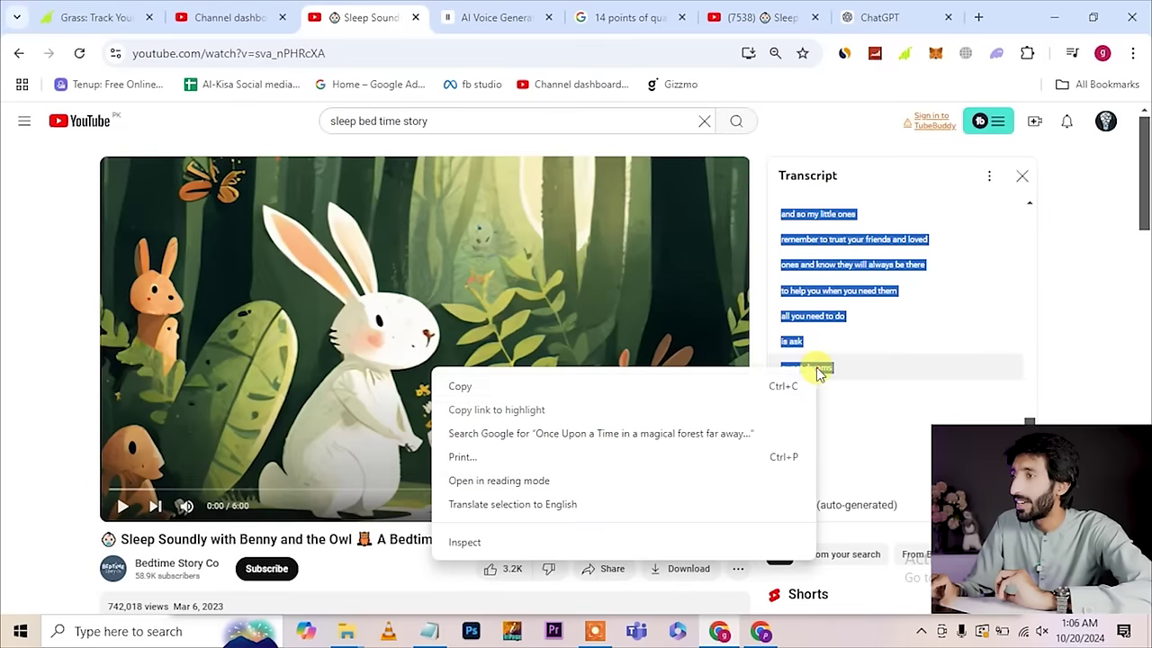
pyautogui.click(589, 389)
# Step: Switch to the untitled Notepad document and look over the bunny story transcript in it
pyautogui.hotkey('alt', 'Tab')
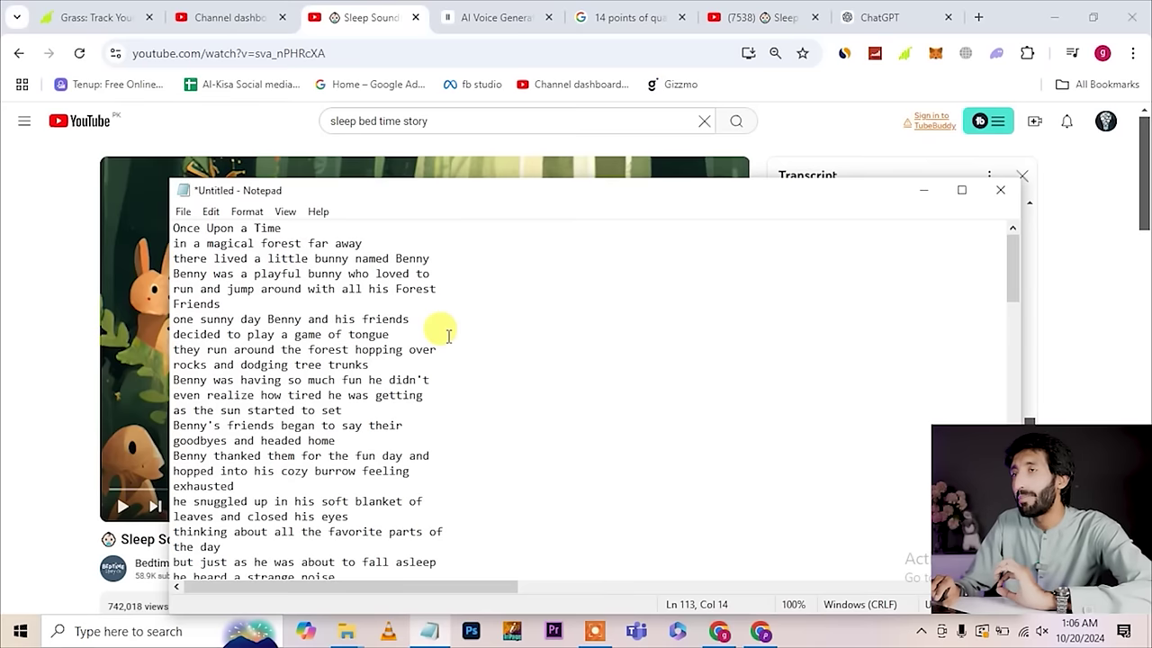
pyautogui.click(448, 336)
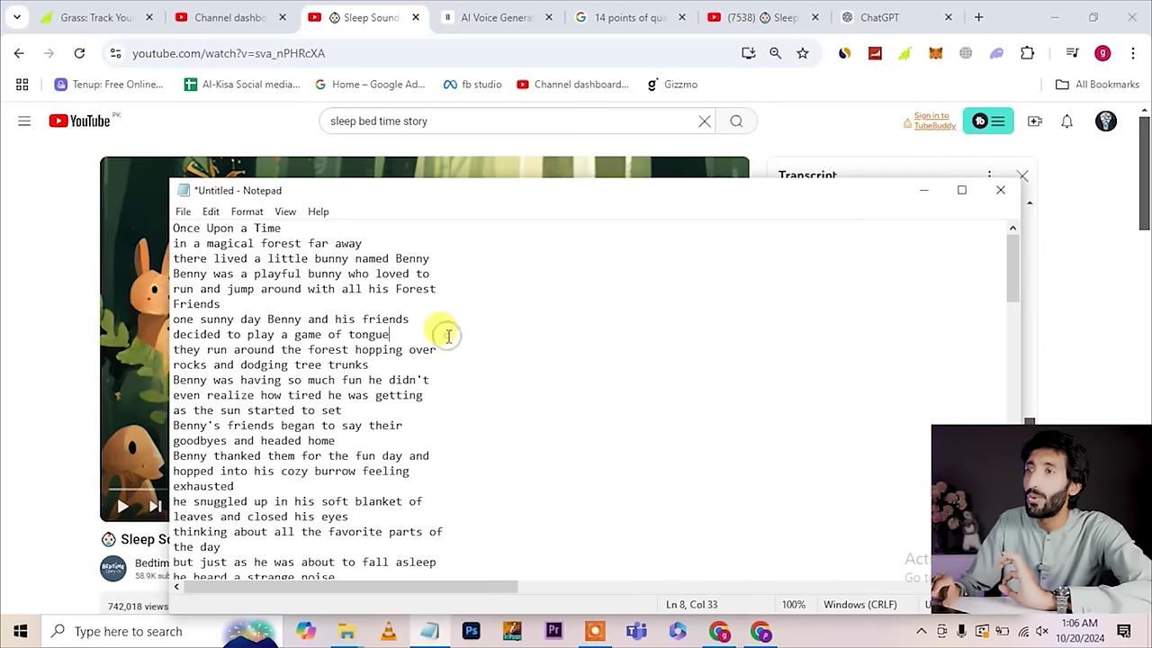
pyautogui.click(216, 290)
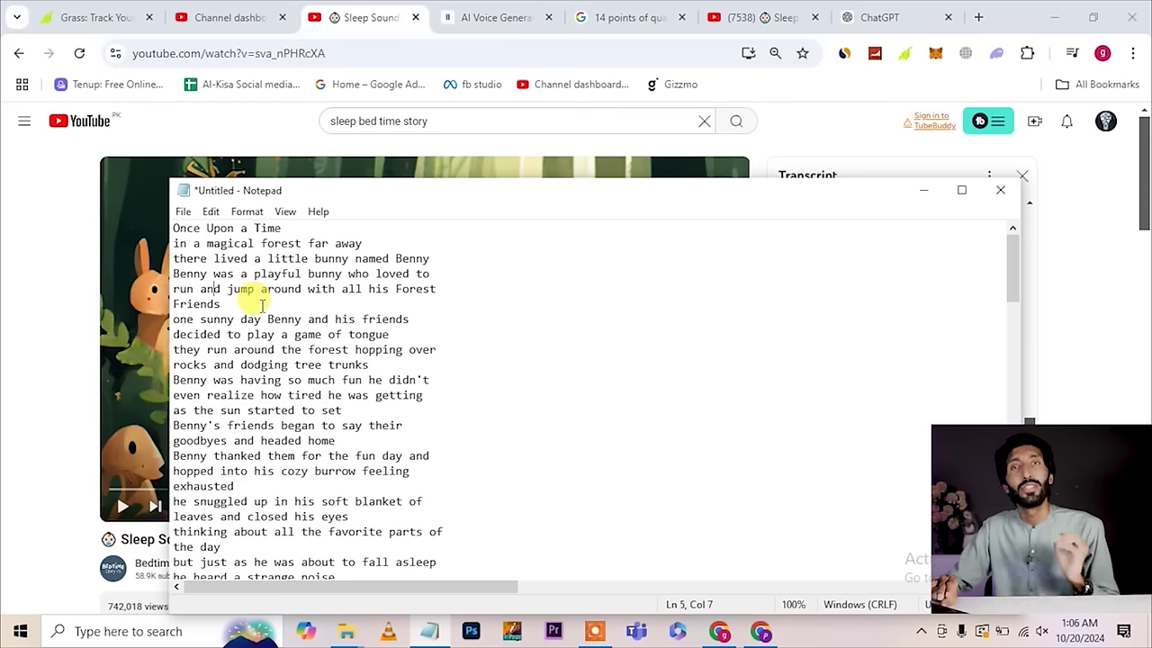
# Step: Switch to the ChatGPT conversation and compare its "rephrase the following story" prompt with the transcript in Notepad
pyautogui.click(884, 17)
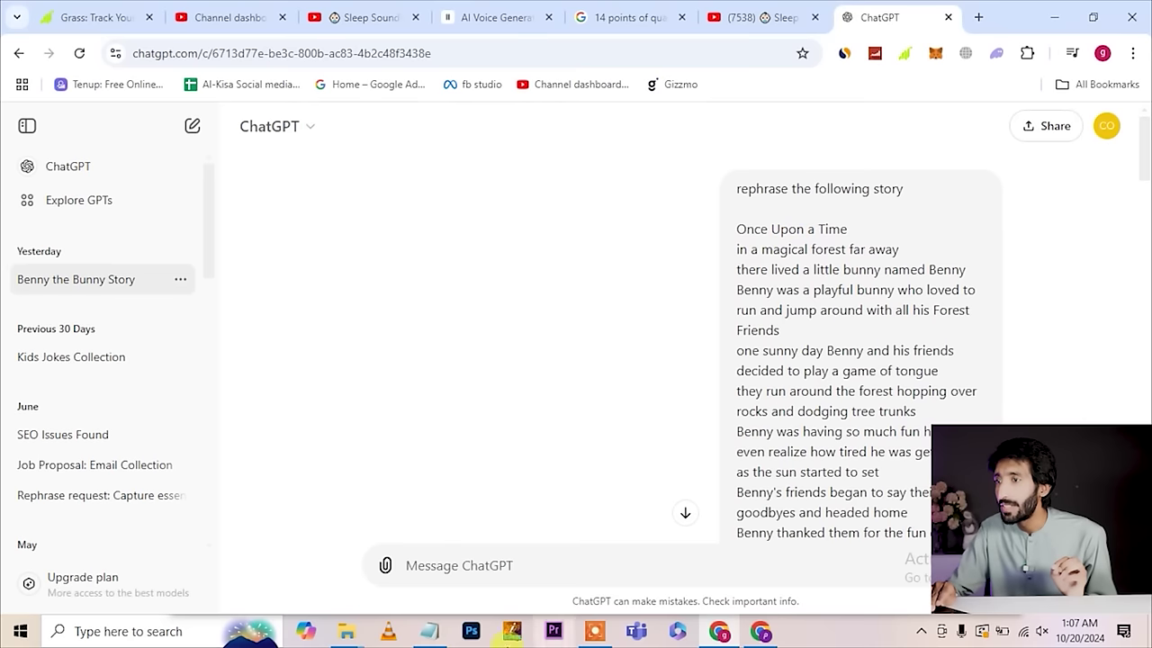
pyautogui.click(430, 631)
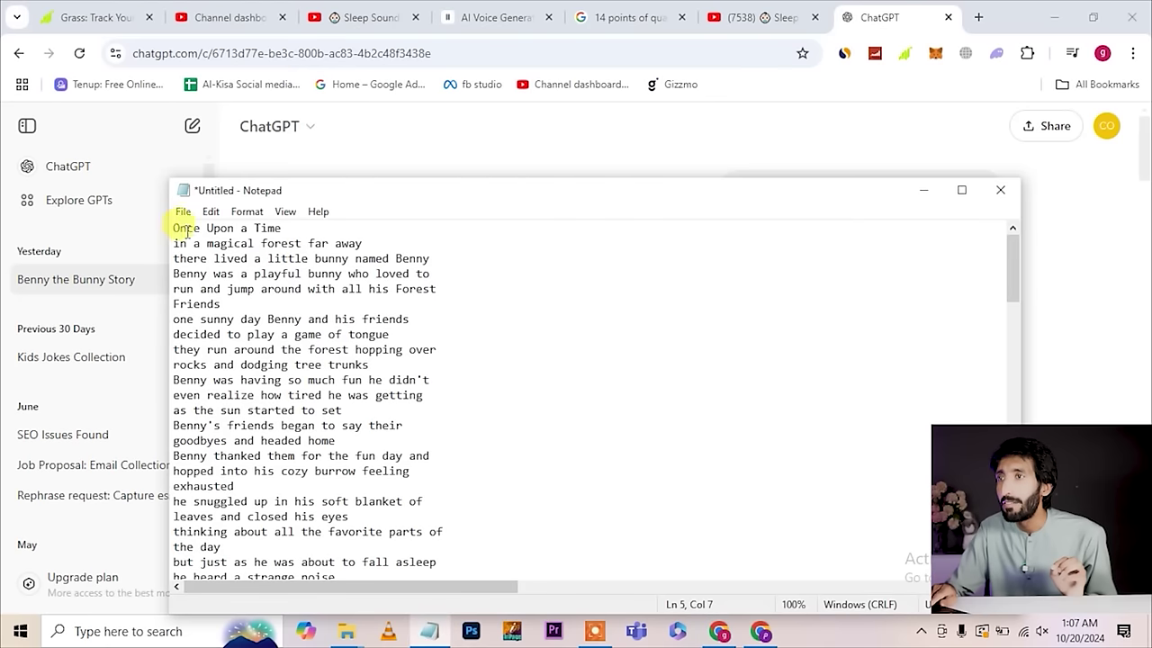
pyautogui.click(681, 163)
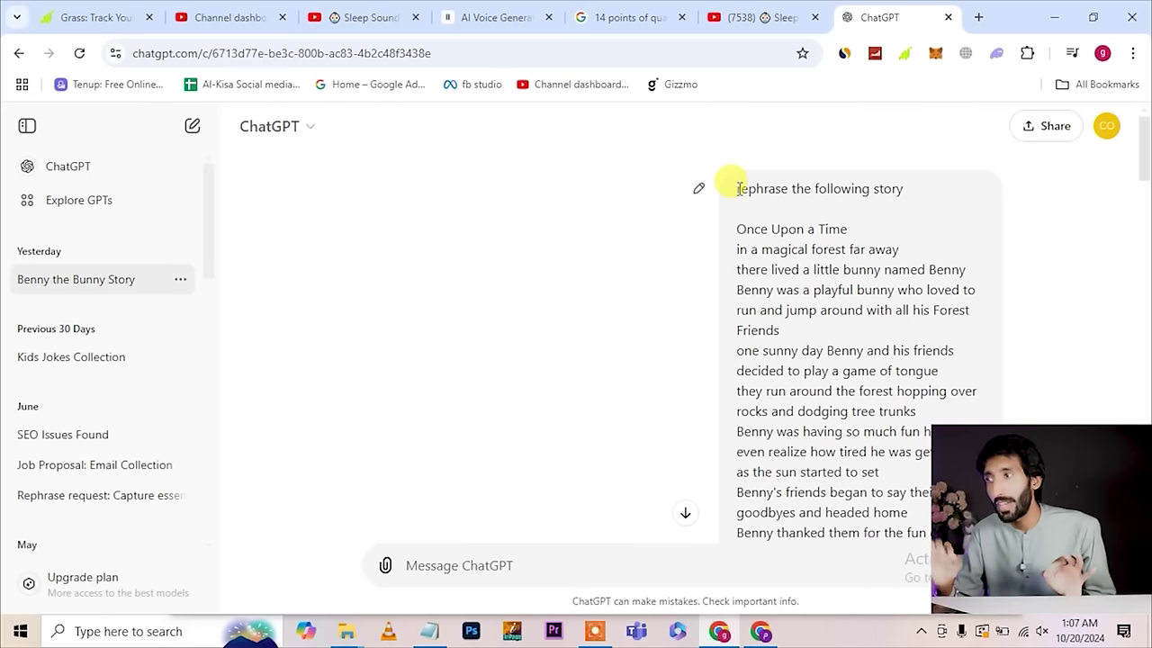
# Step: Read through ChatGPT's rephrased version of the Benny story, from its introduction to the closing line
pyautogui.click(685, 516)
pyautogui.scroll(5, 685, 518)
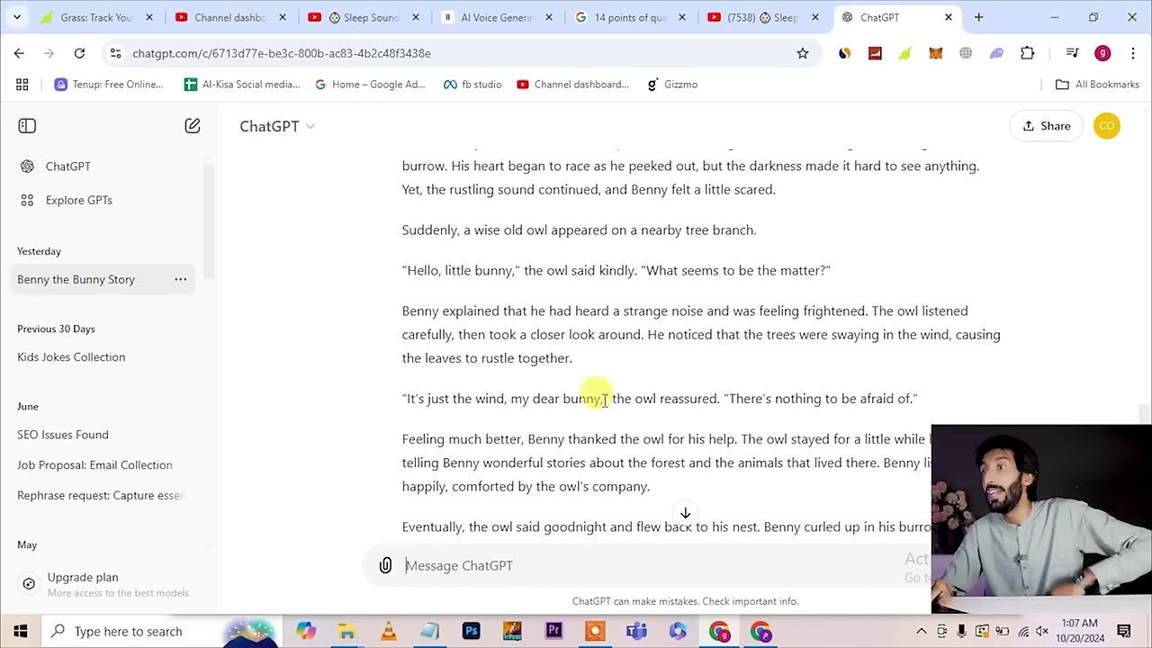
pyautogui.scroll(4, 809, 372)
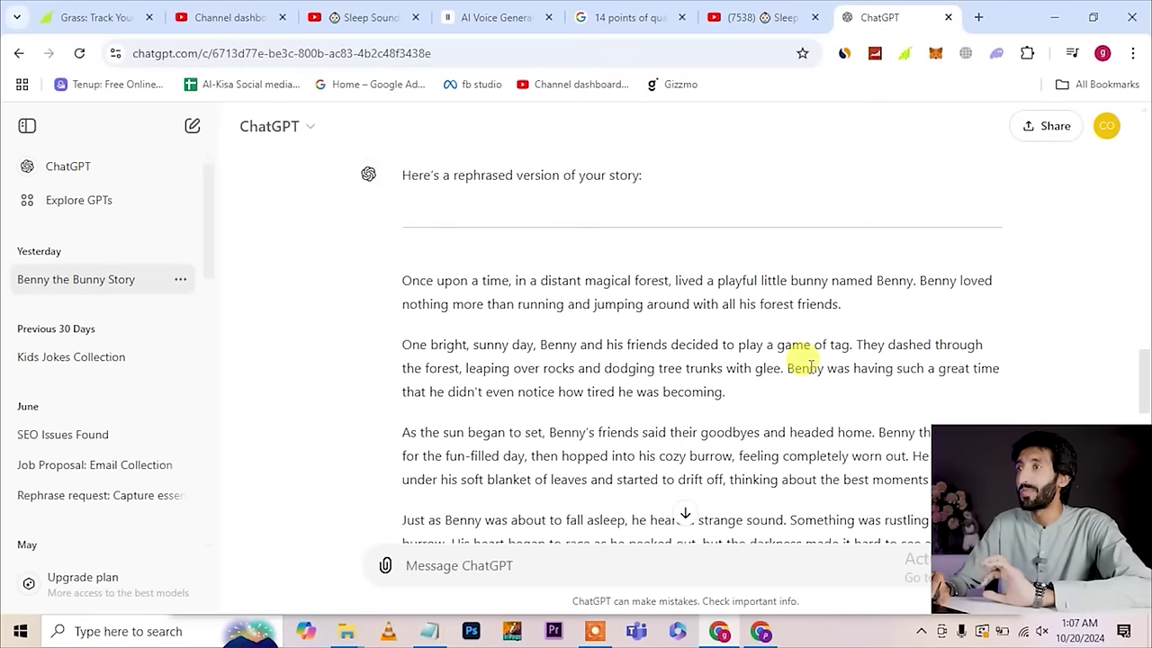
pyautogui.scroll(-1, 804, 365)
pyautogui.scroll(1, 584, 196)
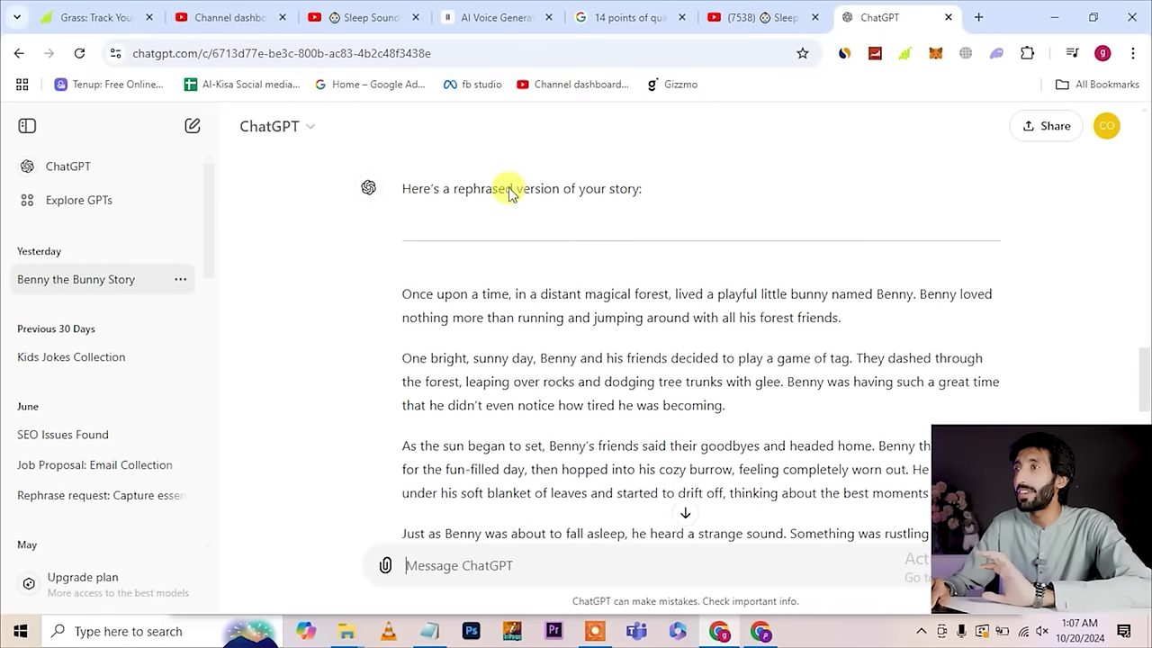
pyautogui.tripleClick(584, 220)
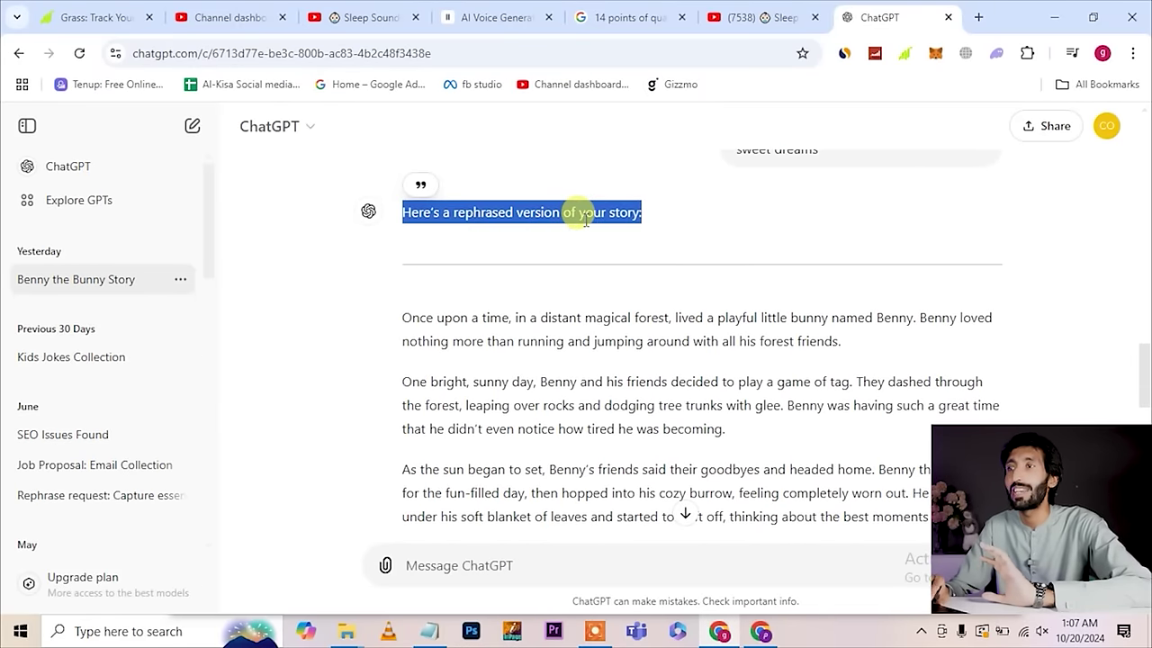
pyautogui.click(459, 304)
pyautogui.scroll(-1, 567, 396)
pyautogui.scroll(-8, 570, 401)
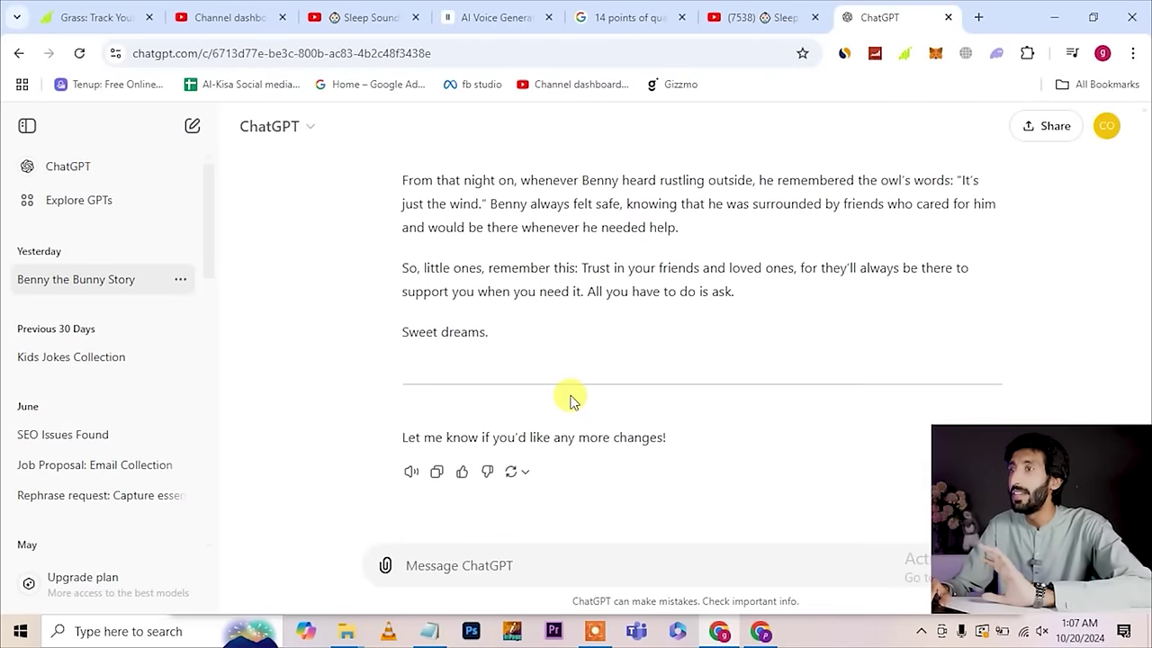
pyautogui.scroll(9, 570, 400)
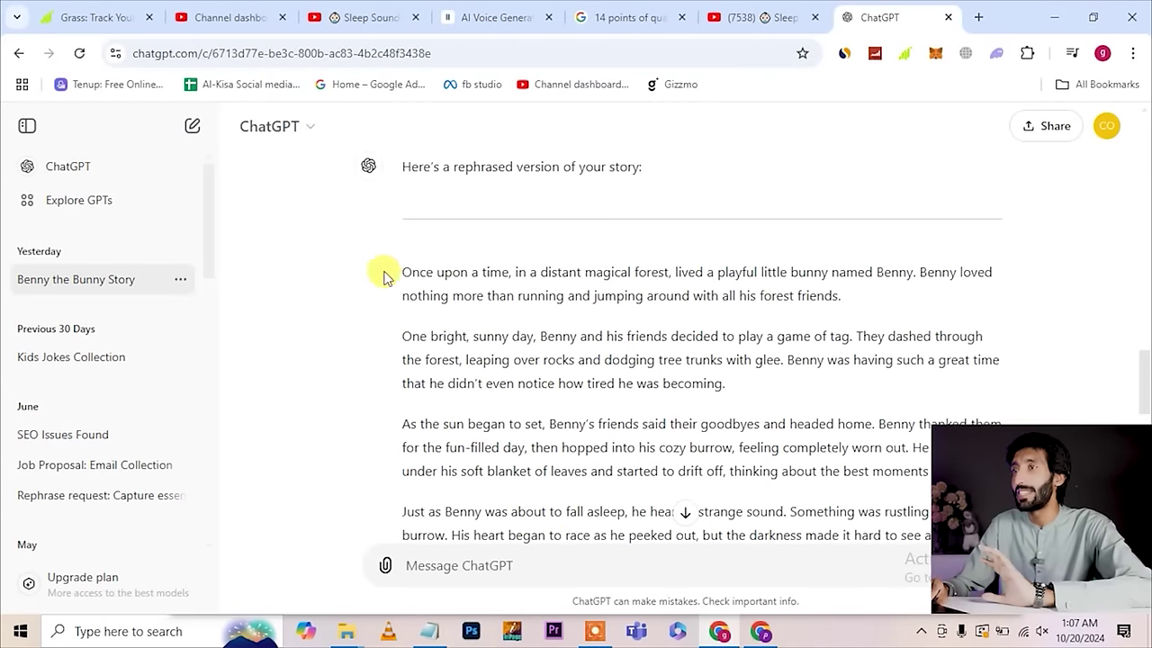
# Step: Select the rephrased story in ChatGPT's reply, from "Once upon a time" through "Sweet dreams"
pyautogui.doubleClick(409, 272)
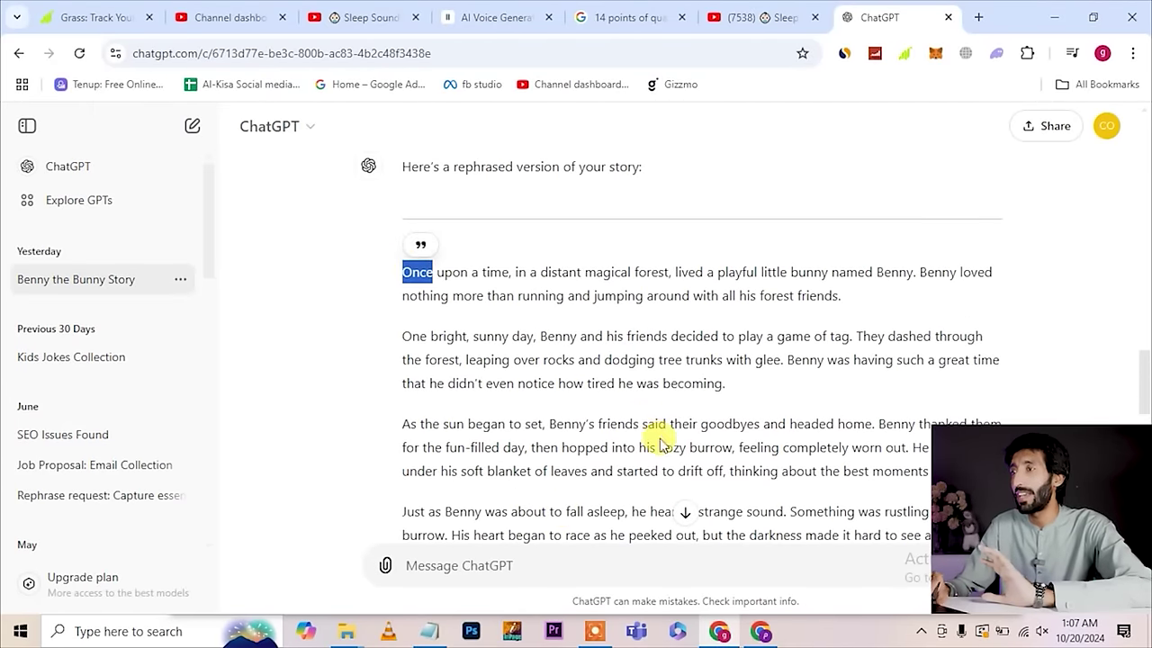
pyautogui.scroll(-4, 660, 439)
pyautogui.scroll(3, 526, 423)
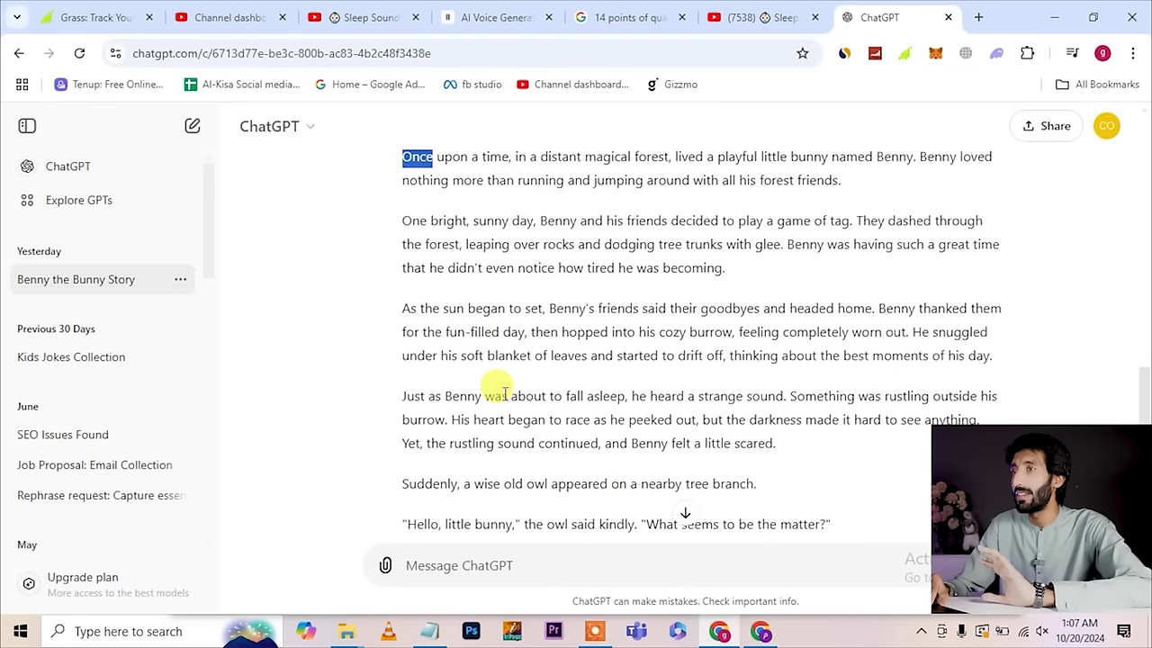
pyautogui.scroll(1, 503, 393)
pyautogui.click(403, 231)
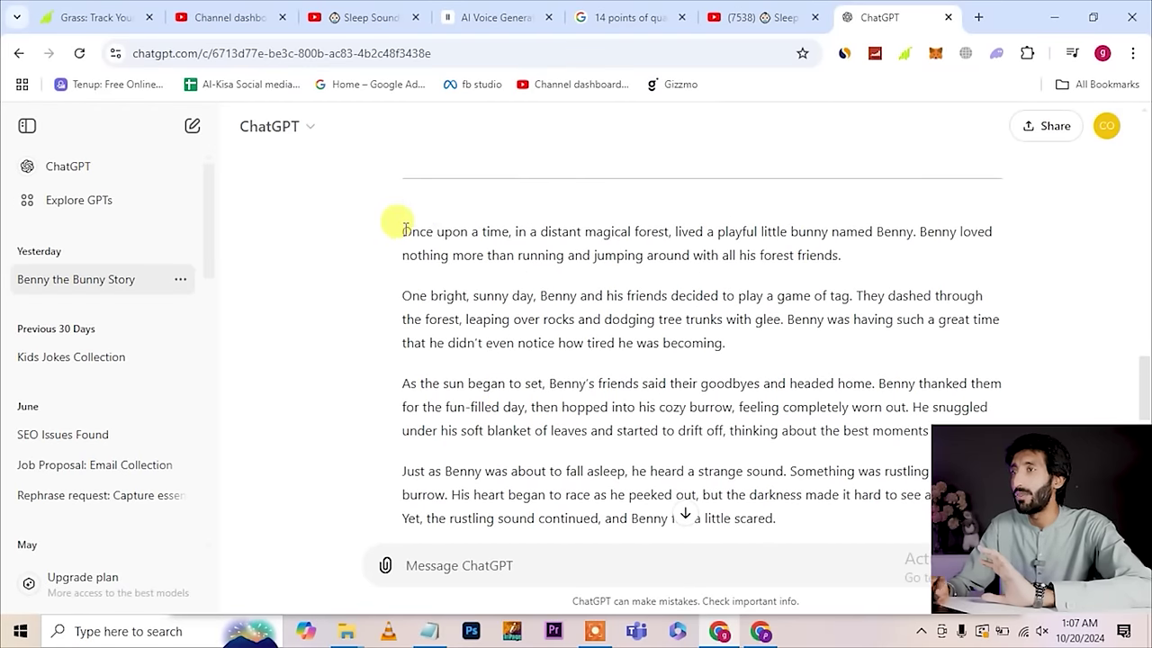
pyautogui.moveTo(405, 228); pyautogui.dragTo(486, 332)
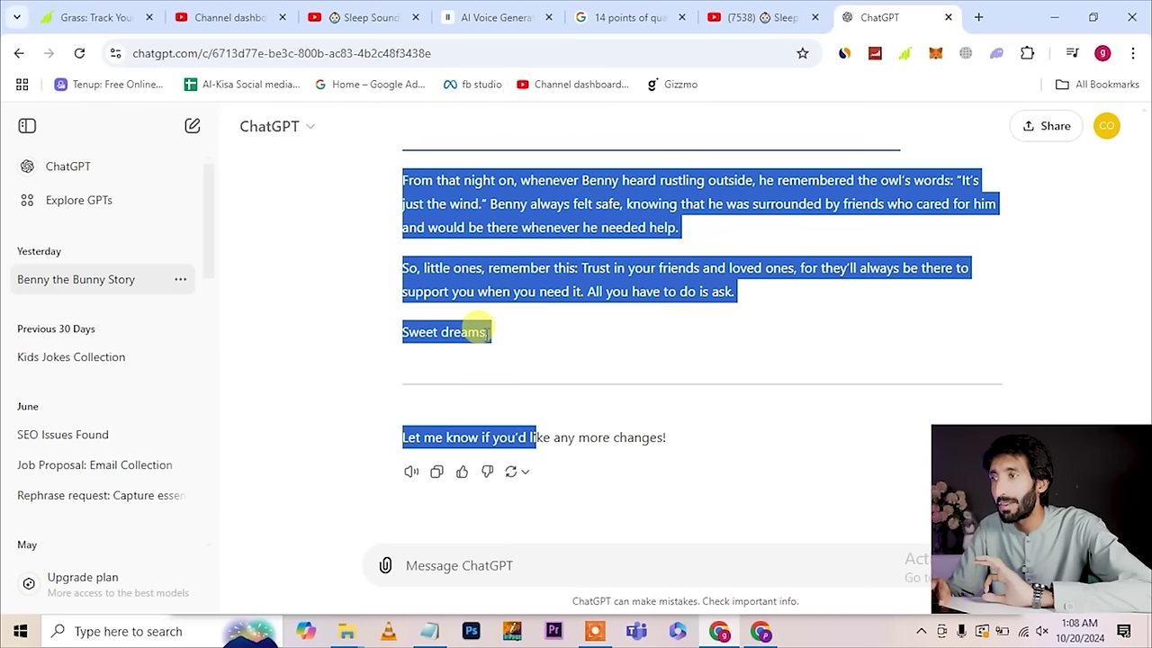
# Step: Switch to Notepad and examine the rephrased story placed below the original transcript
pyautogui.click(434, 633)
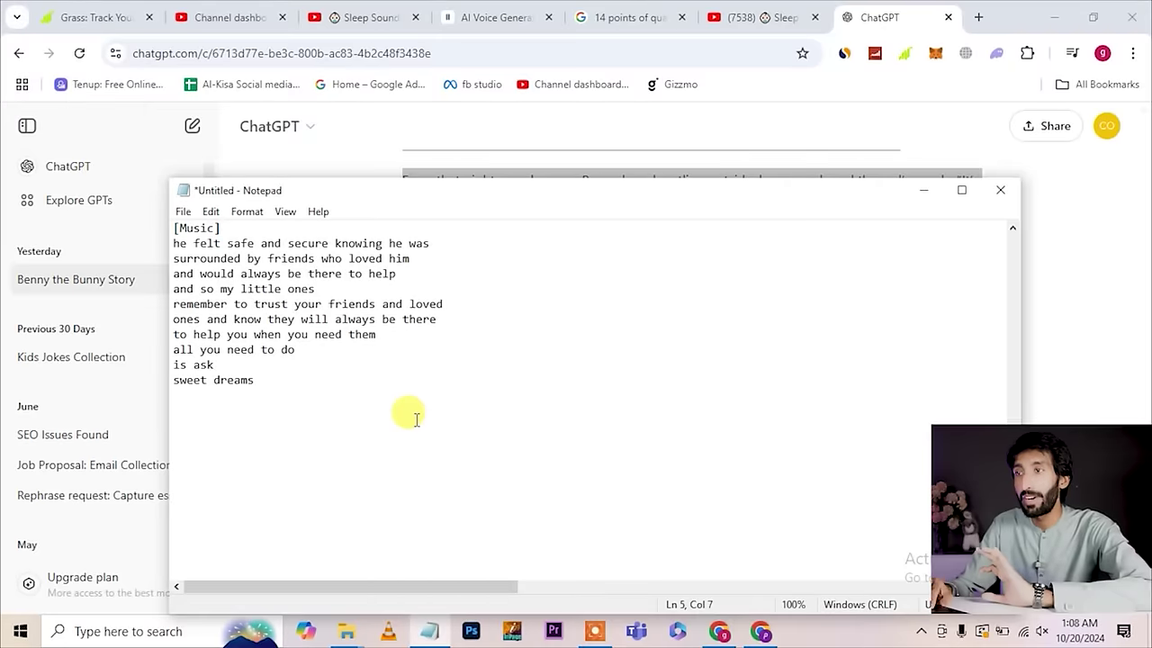
pyautogui.hotkey('ctrl', 'v')
pyautogui.scroll(-2, 416, 420)
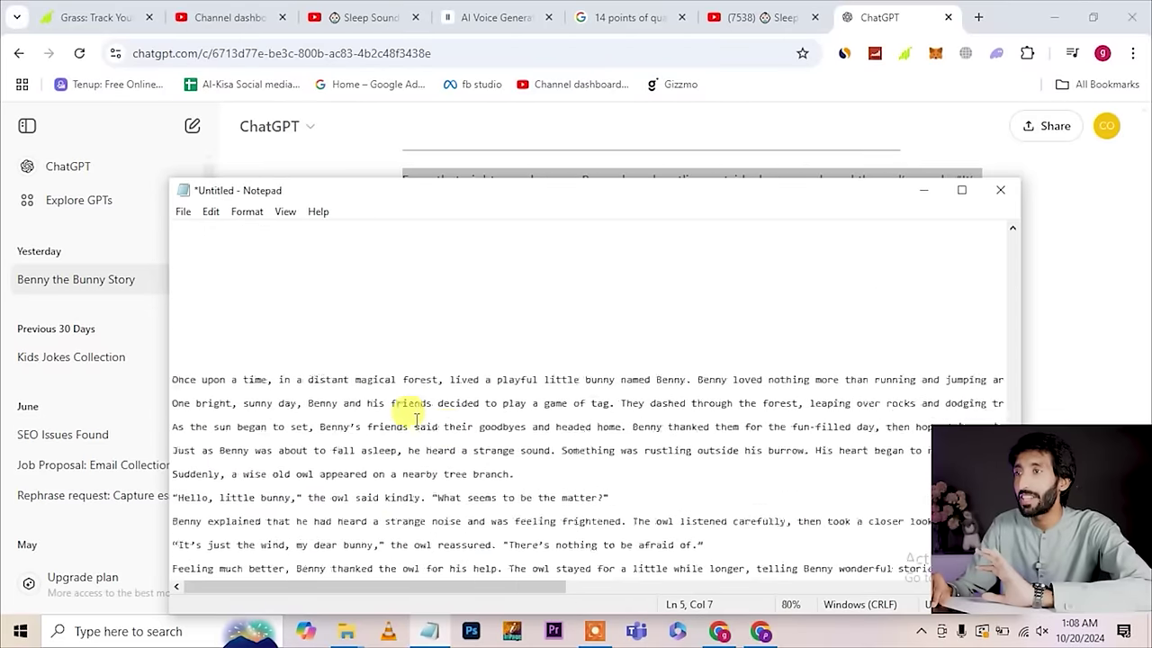
pyautogui.scroll(-1, 416, 420)
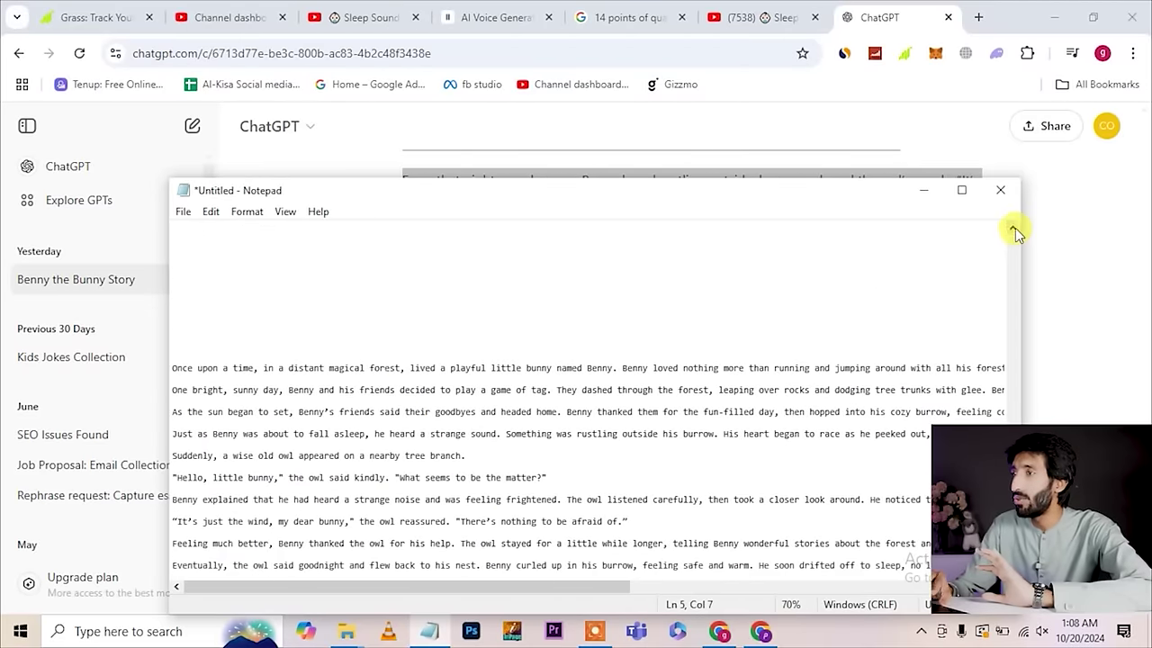
pyautogui.scroll(3, 1015, 228)
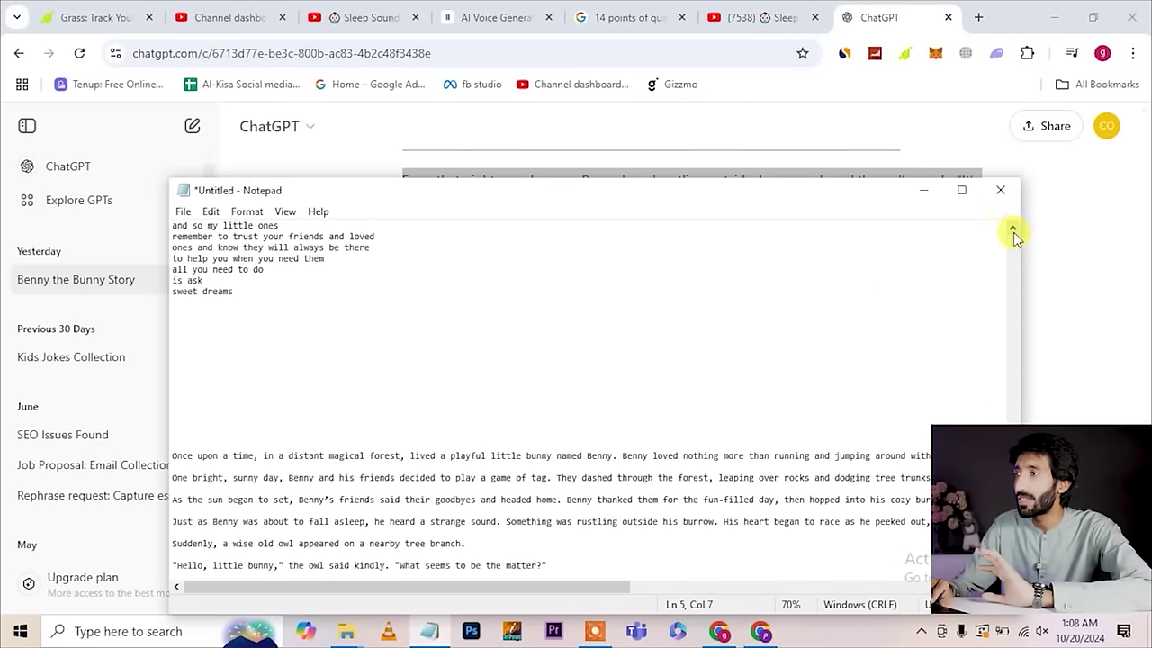
pyautogui.scroll(2, 756, 414)
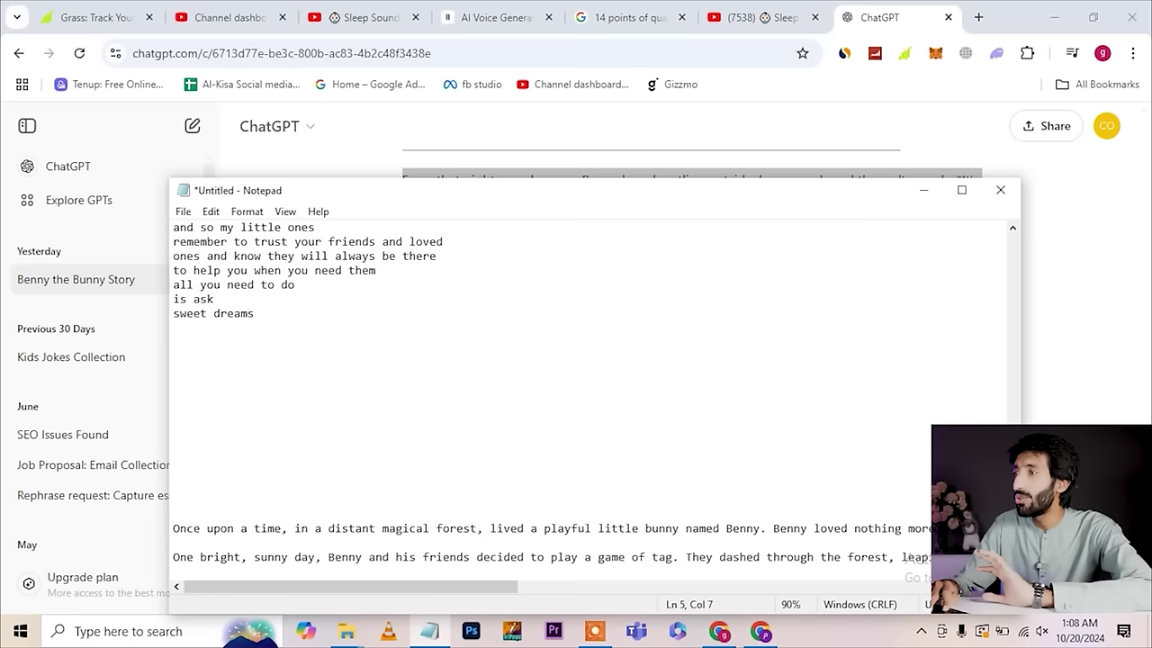
pyautogui.scroll(-1, 552, 401)
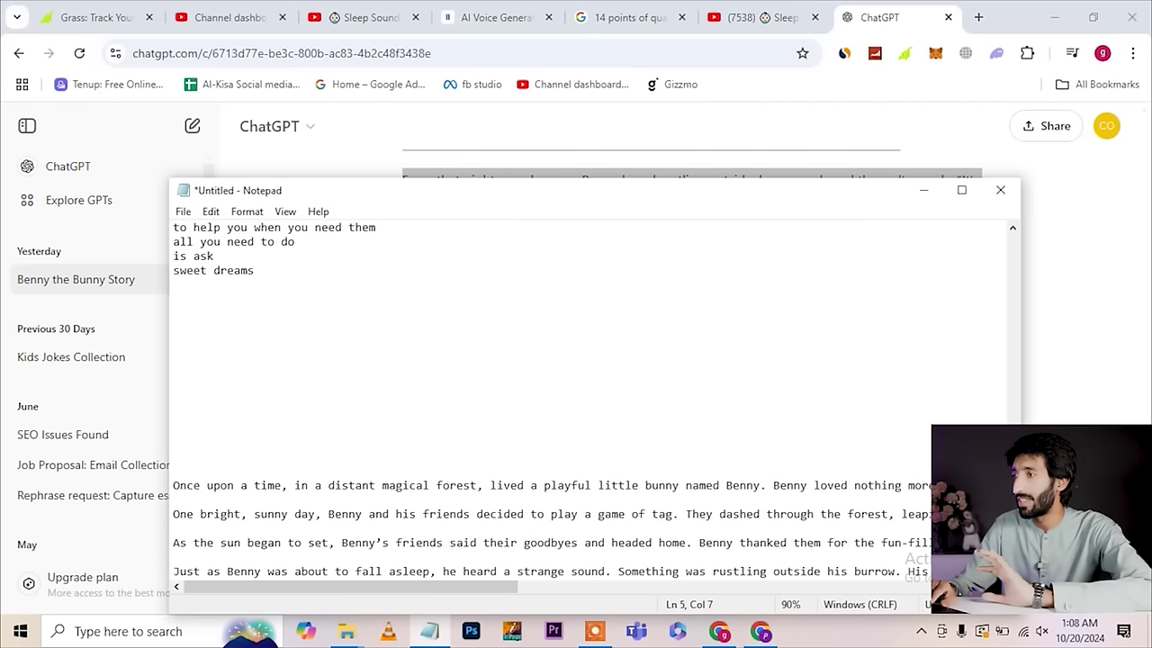
pyautogui.scroll(-6, 594, 400)
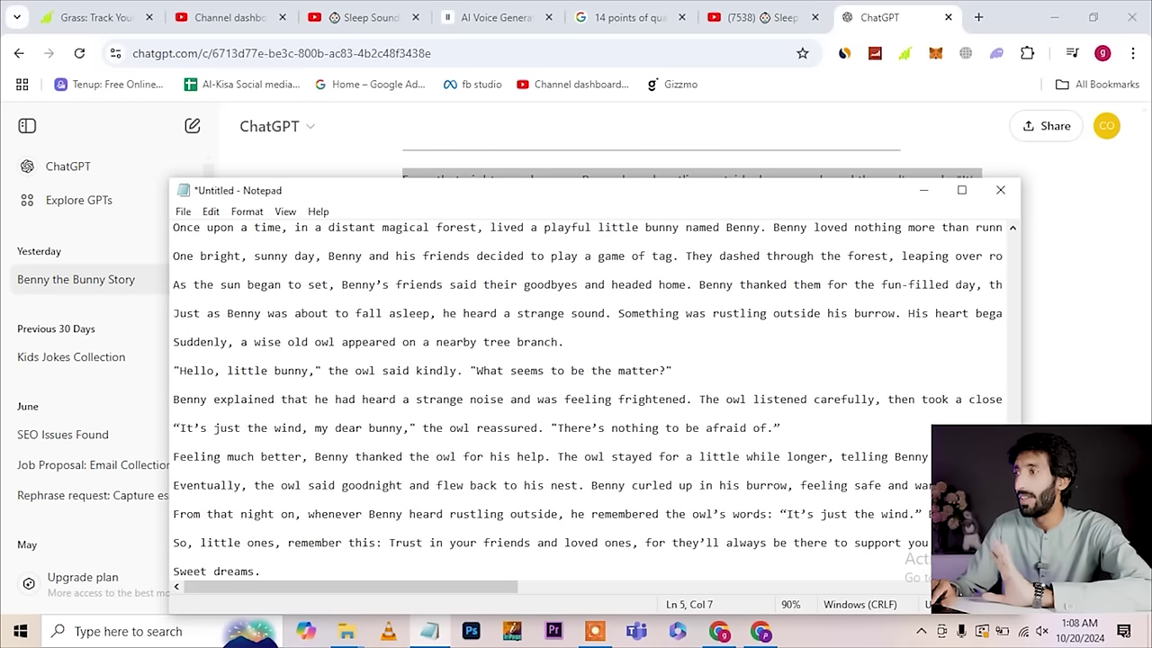
pyautogui.scroll(8, 594, 401)
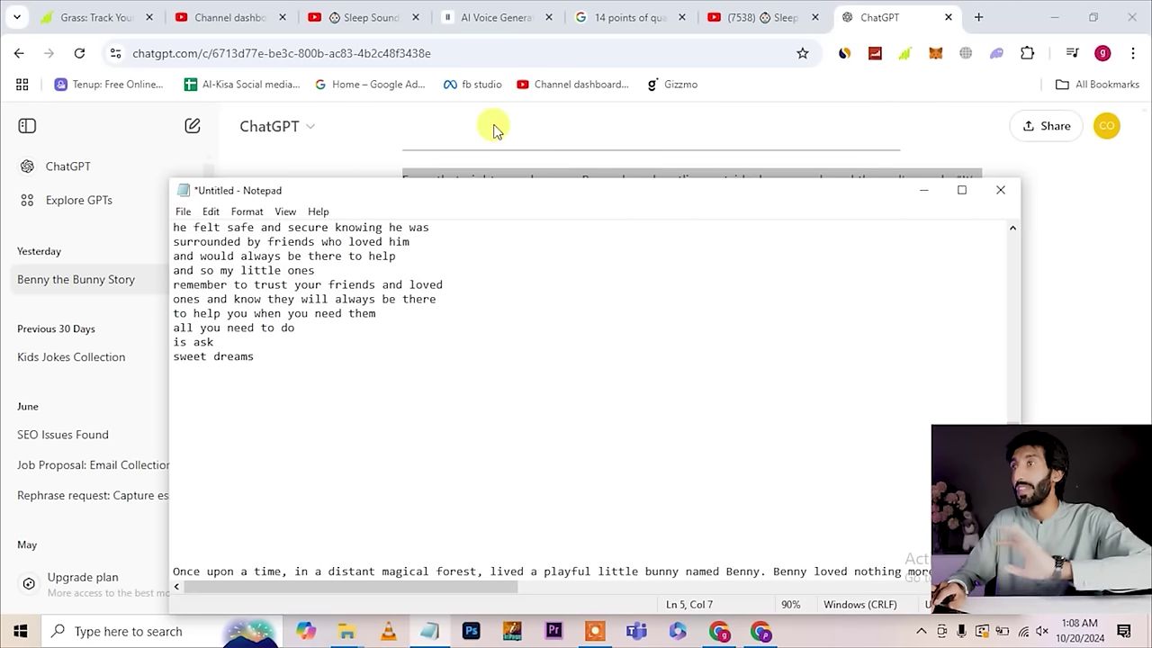
# Step: Switch to the ElevenLabs Text to Speech page and review the rephrased story in the speech text box
pyautogui.click(476, 22)
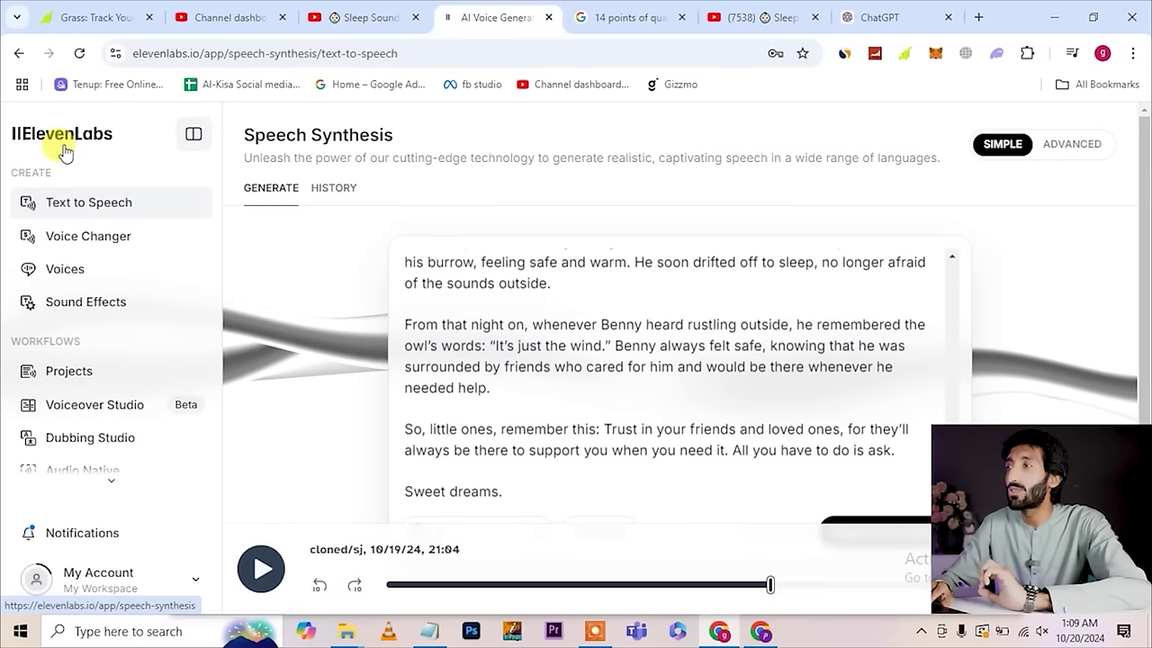
pyautogui.scroll(8, 949, 314)
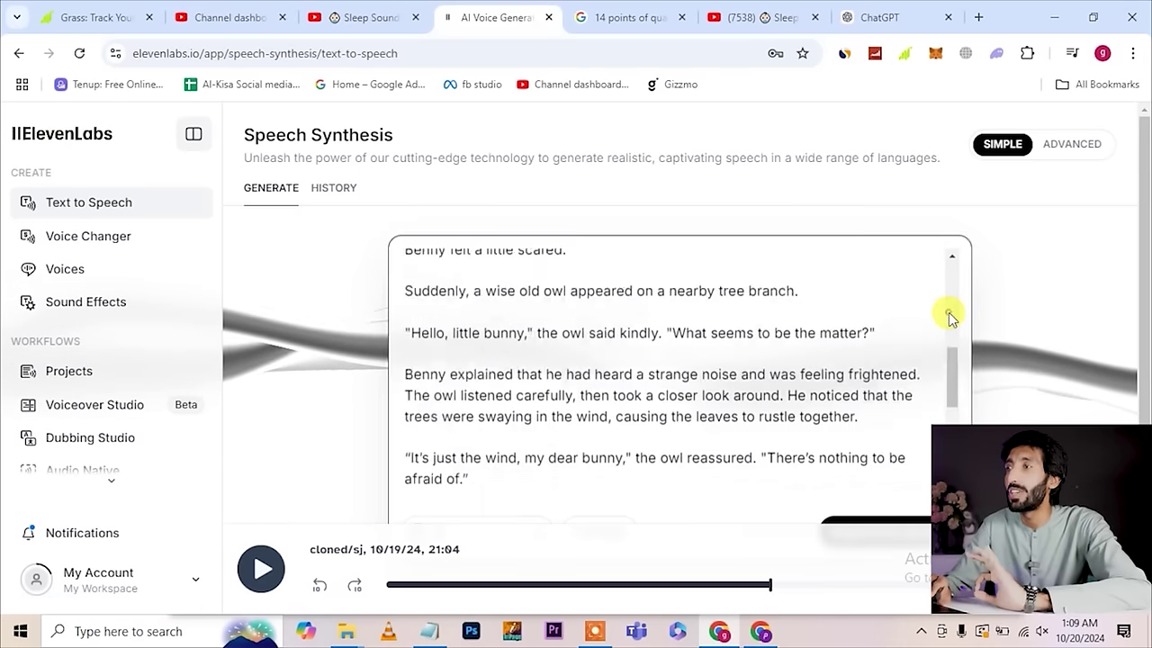
pyautogui.scroll(3, 950, 316)
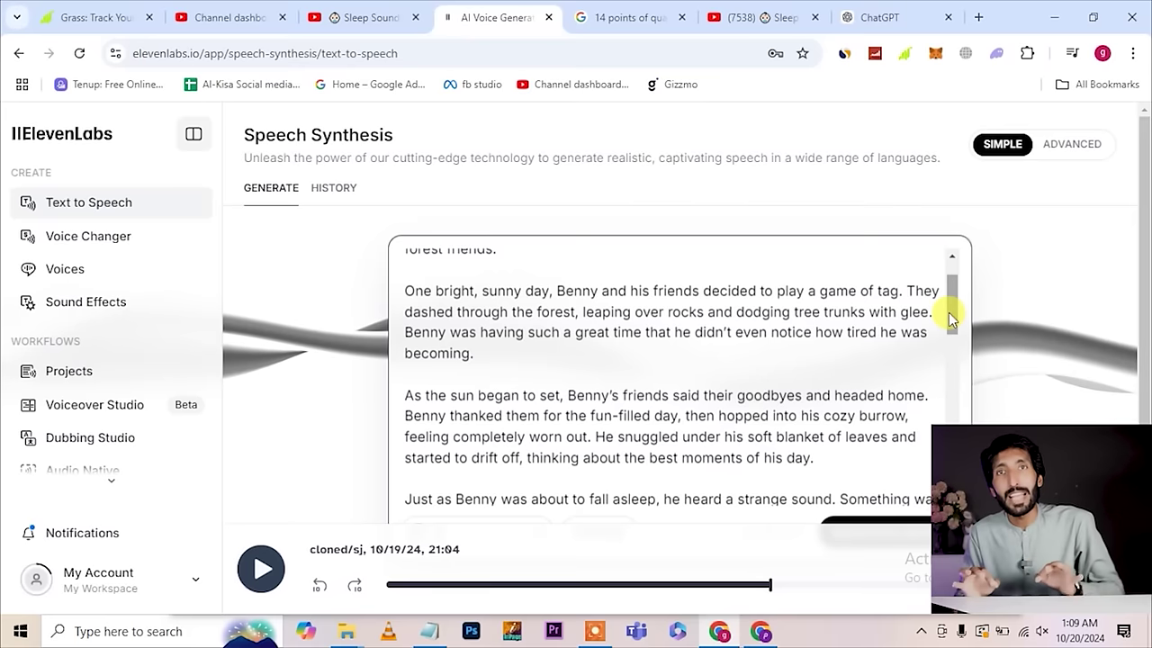
# Step: Open google.com in a new browser tab and search for "tempmail"
pyautogui.click(978, 20)
pyautogui.write('google.com')
pyautogui.press('Return')
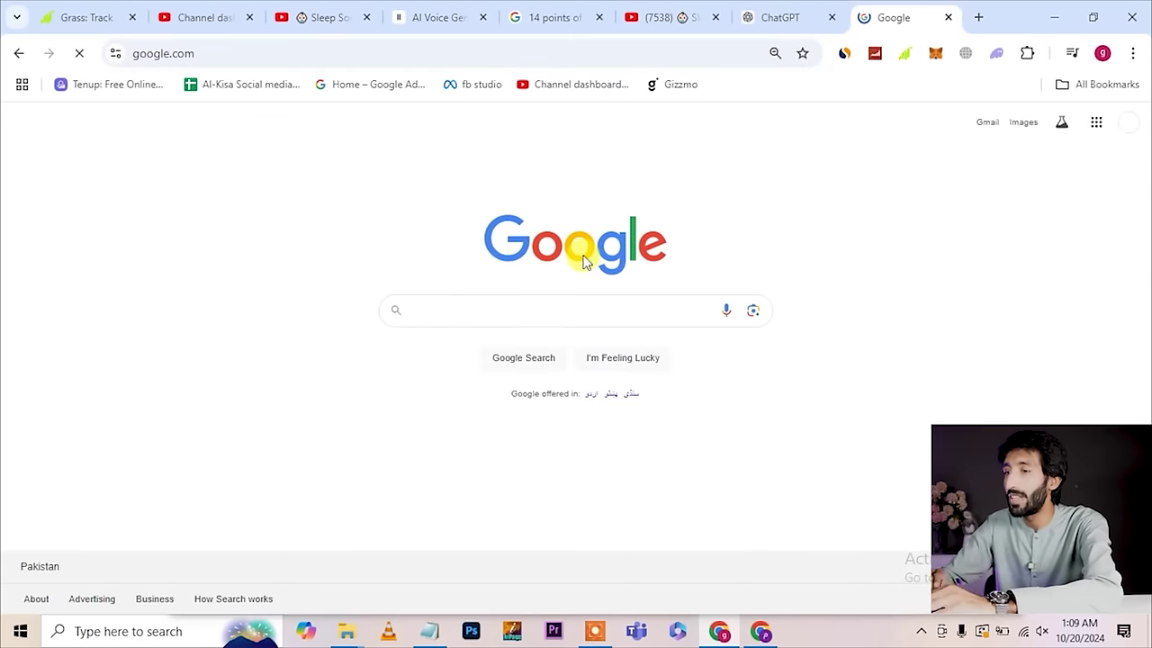
pyautogui.write('tempmail')
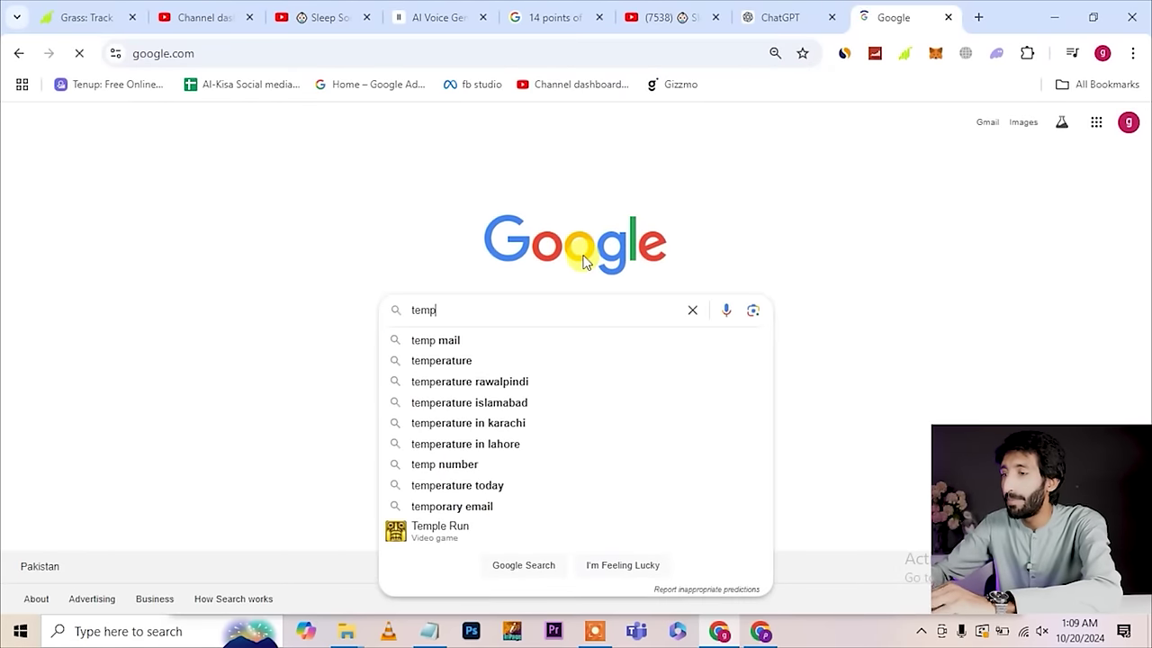
pyautogui.press('Return')
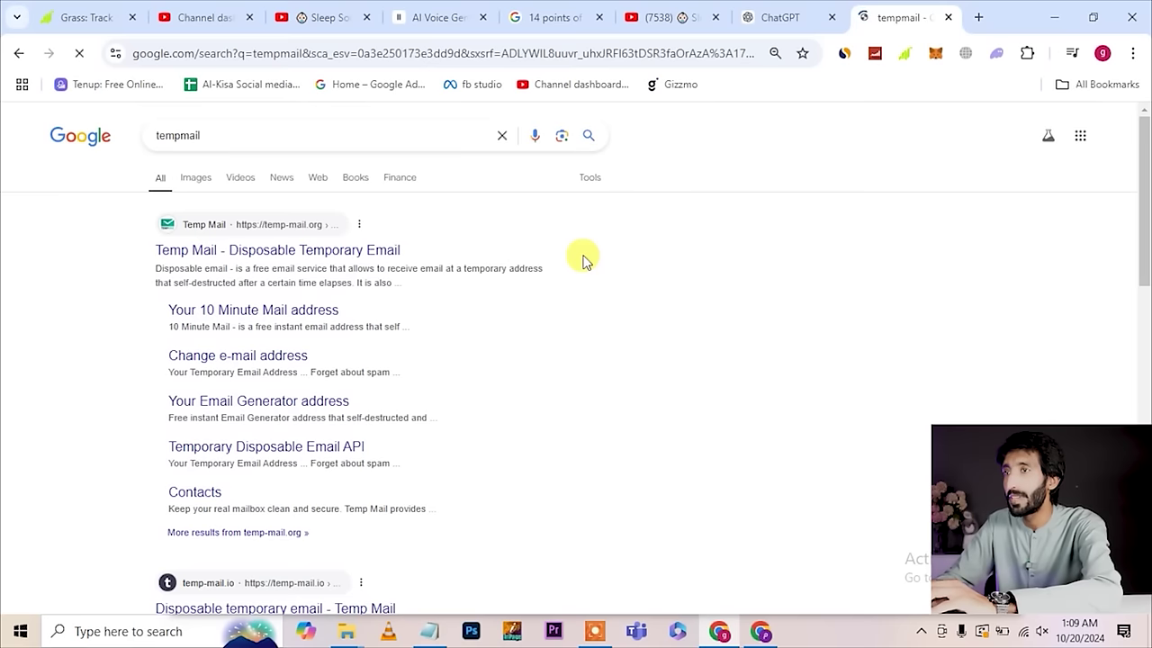
# Step: Open the Temp Mail disposable e-mail site from the search results and look over its temporary address and inbox
pyautogui.click(228, 259)
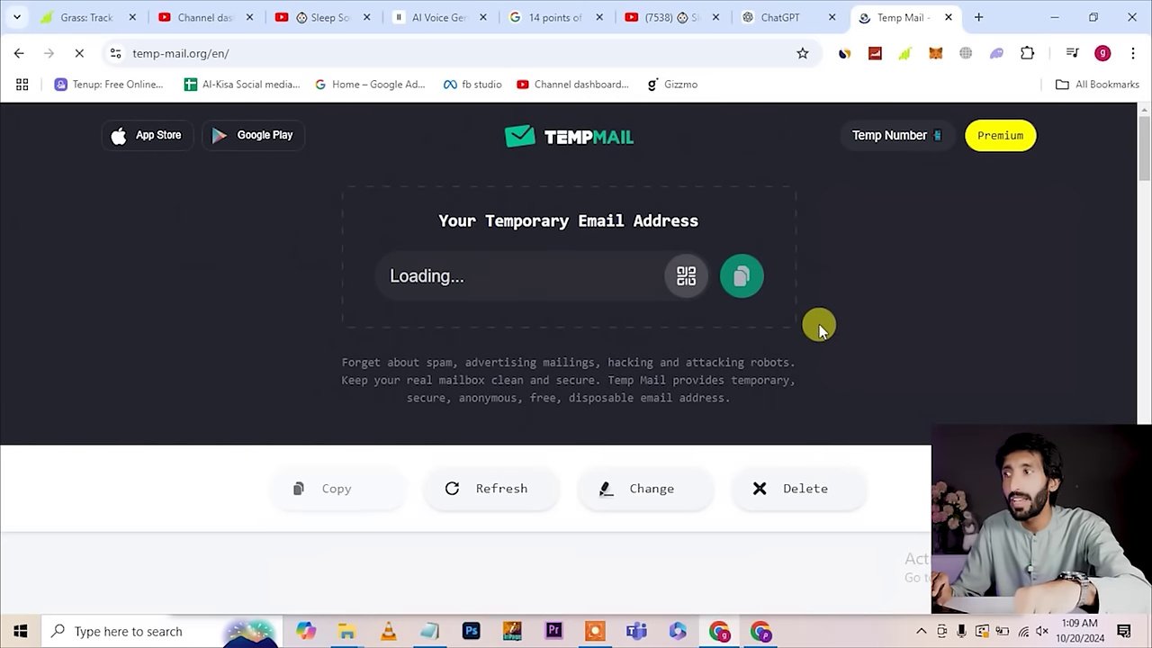
pyautogui.scroll(-1, 663, 423)
pyautogui.scroll(-3, 662, 422)
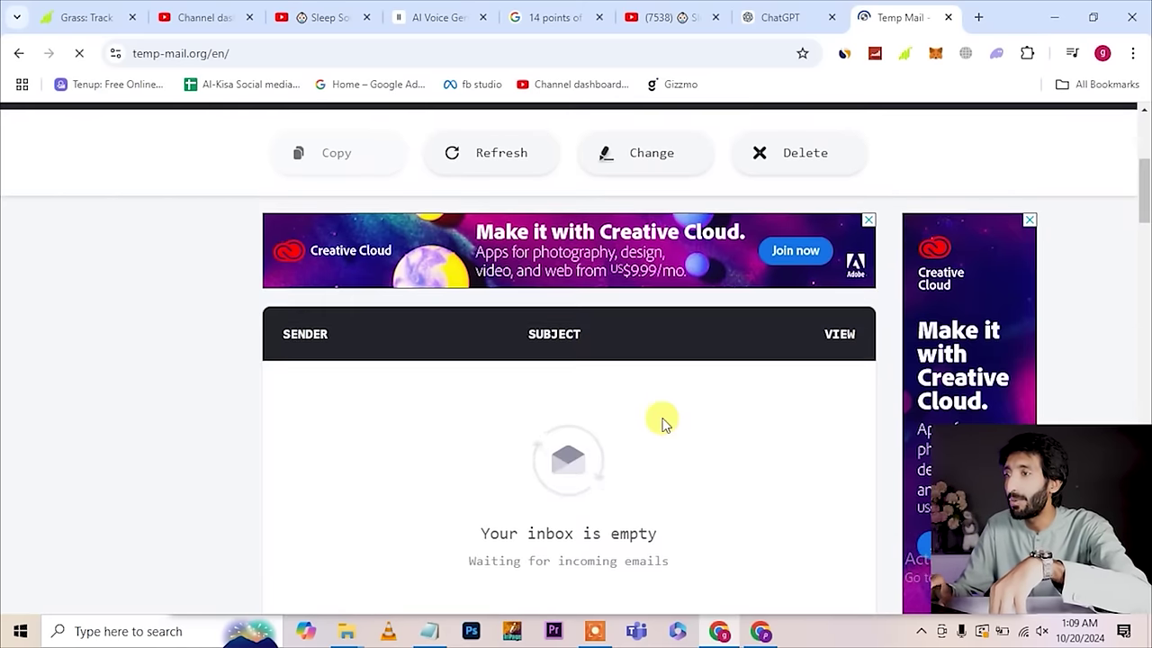
pyautogui.scroll(-1, 662, 422)
pyautogui.scroll(5, 662, 423)
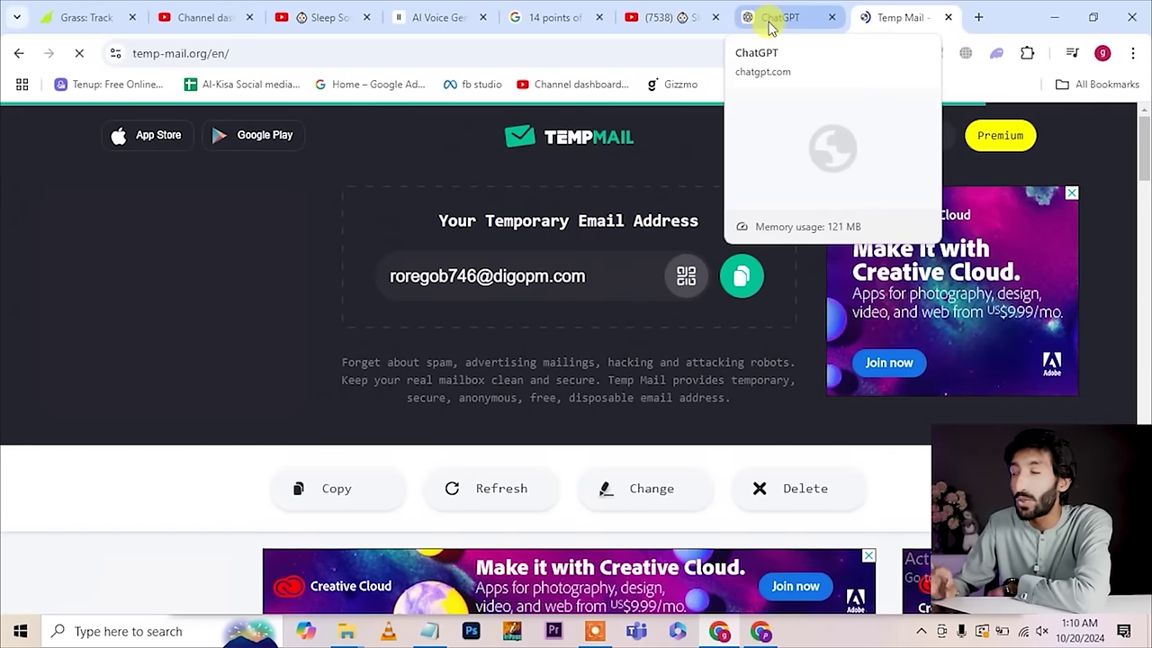
pyautogui.click(663, 275)
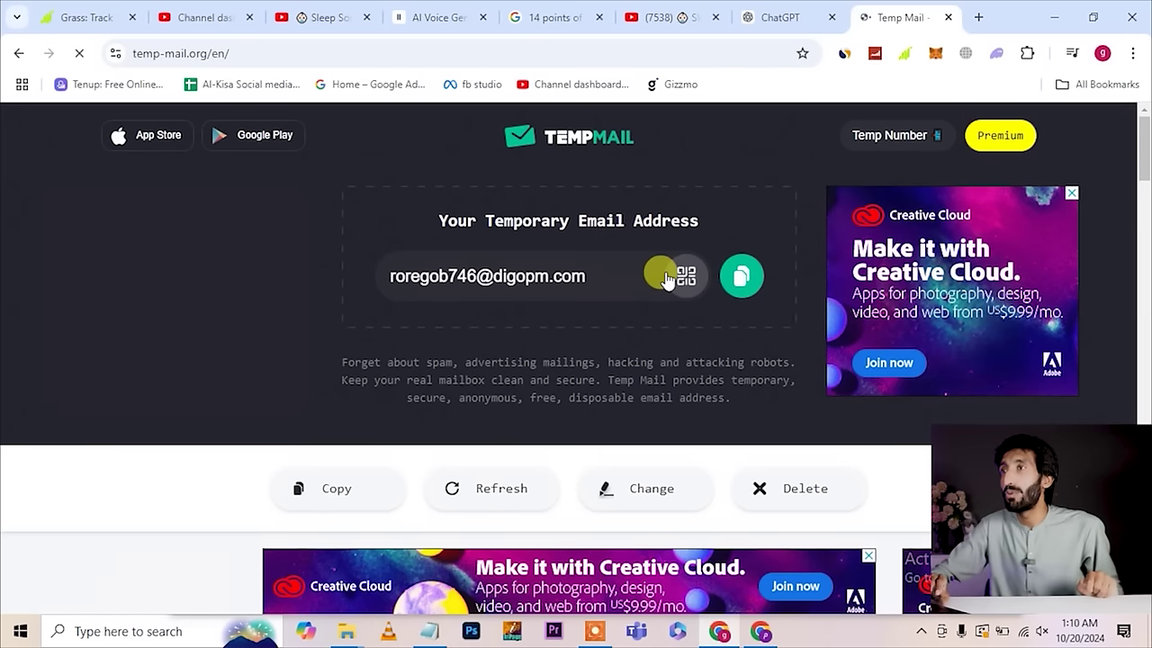
# Step: Switch to ElevenLabs, open its Voices page in a separate browser tab, and browse the My voices list
pyautogui.click(435, 20)
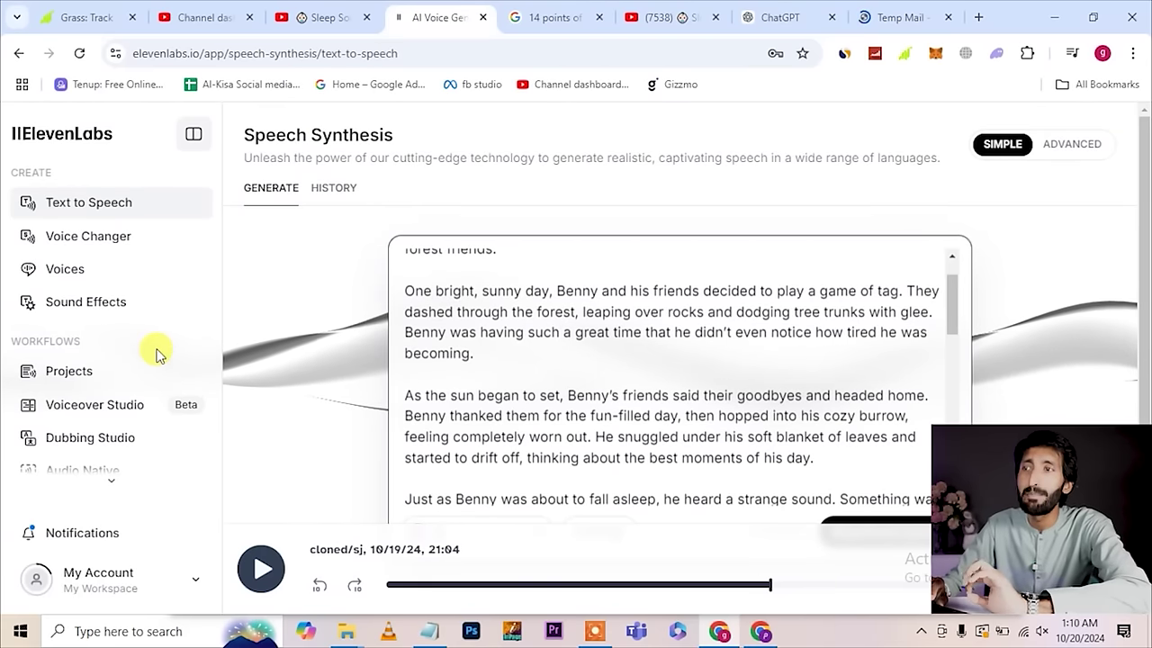
pyautogui.keyDown('ctrl'); pyautogui.click(82, 279); pyautogui.keyUp('ctrl')
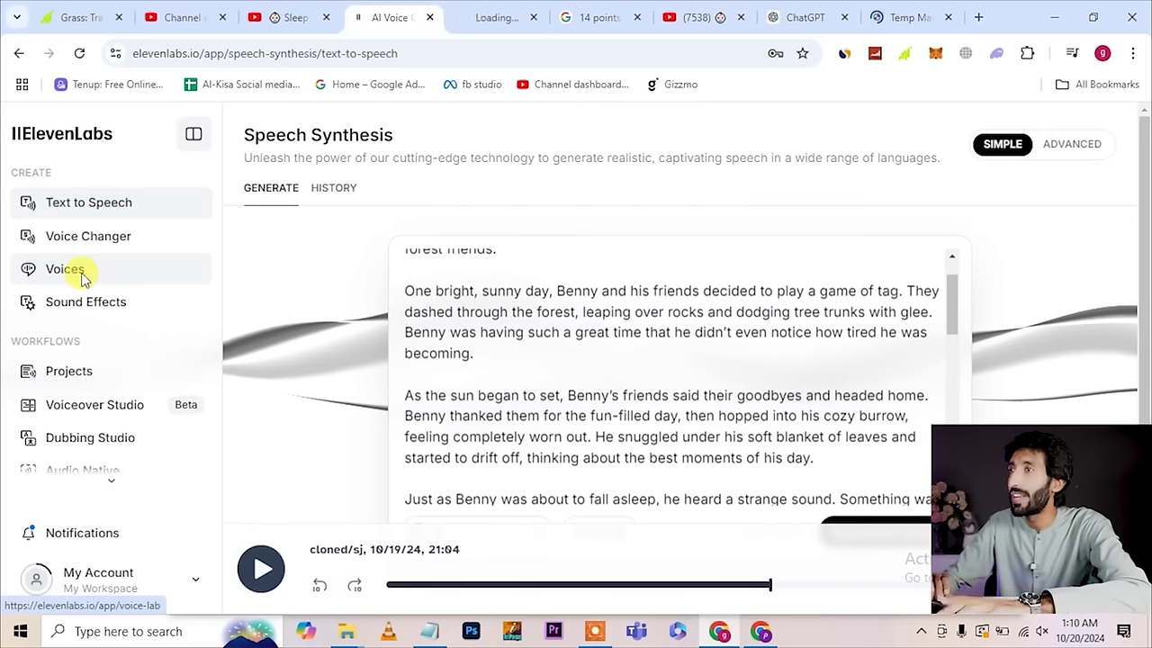
pyautogui.click(490, 19)
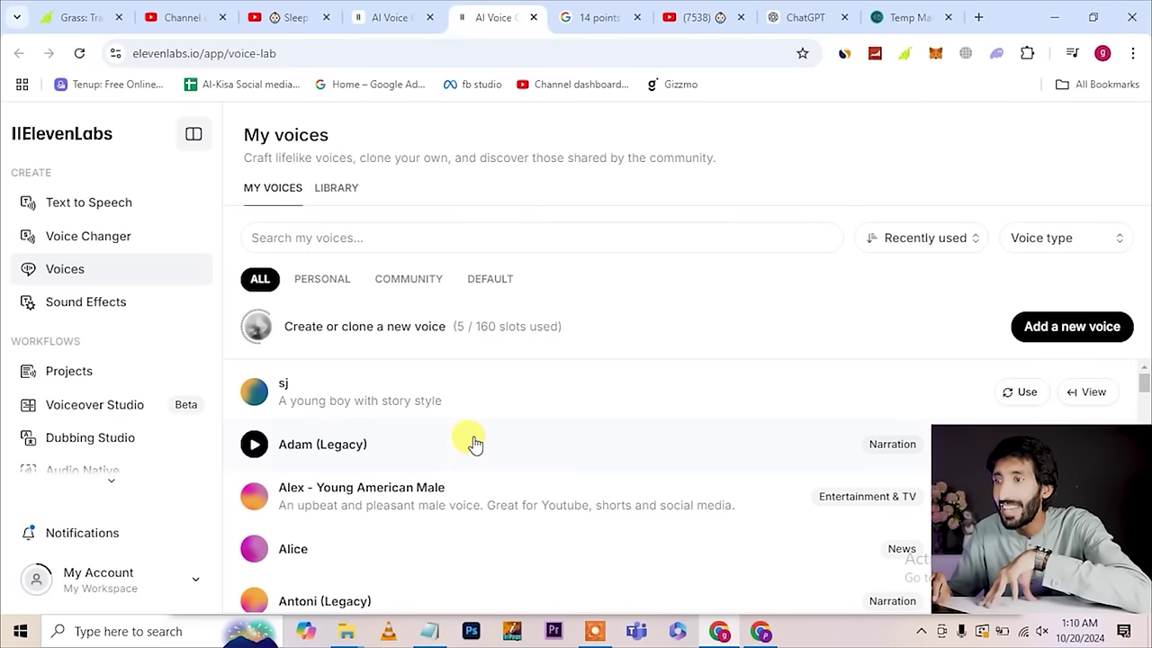
pyautogui.scroll(-2, 474, 441)
pyautogui.scroll(2, 474, 441)
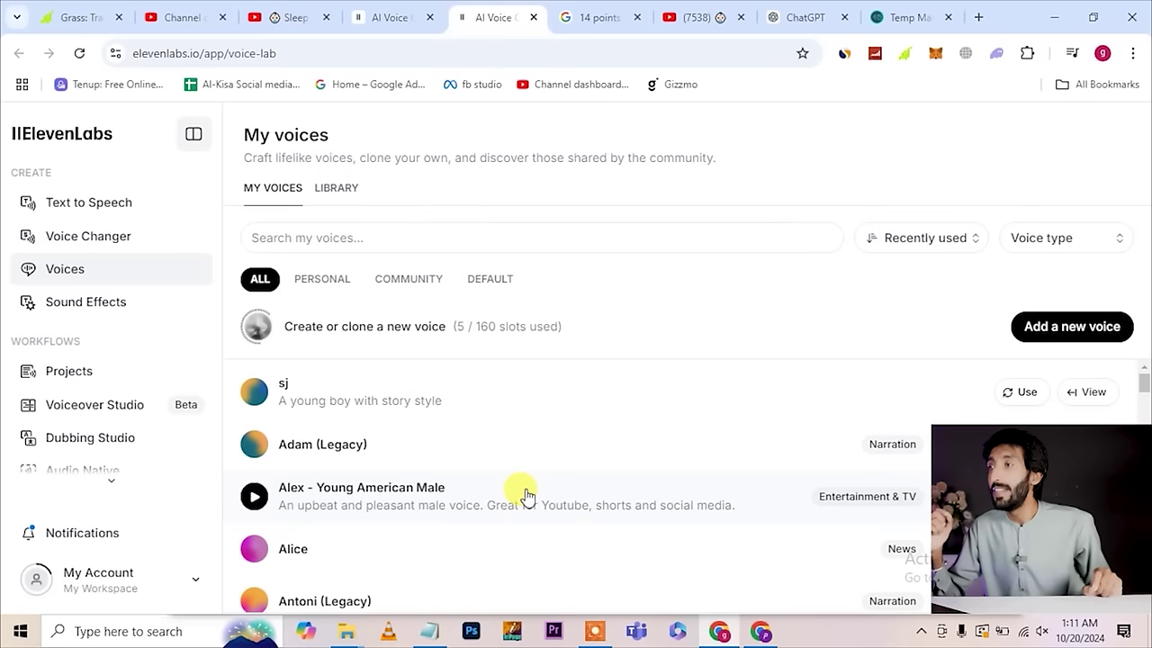
# Step: Start adding a new voice with Instant Voice Cloning and name it sj2
pyautogui.click(1080, 329)
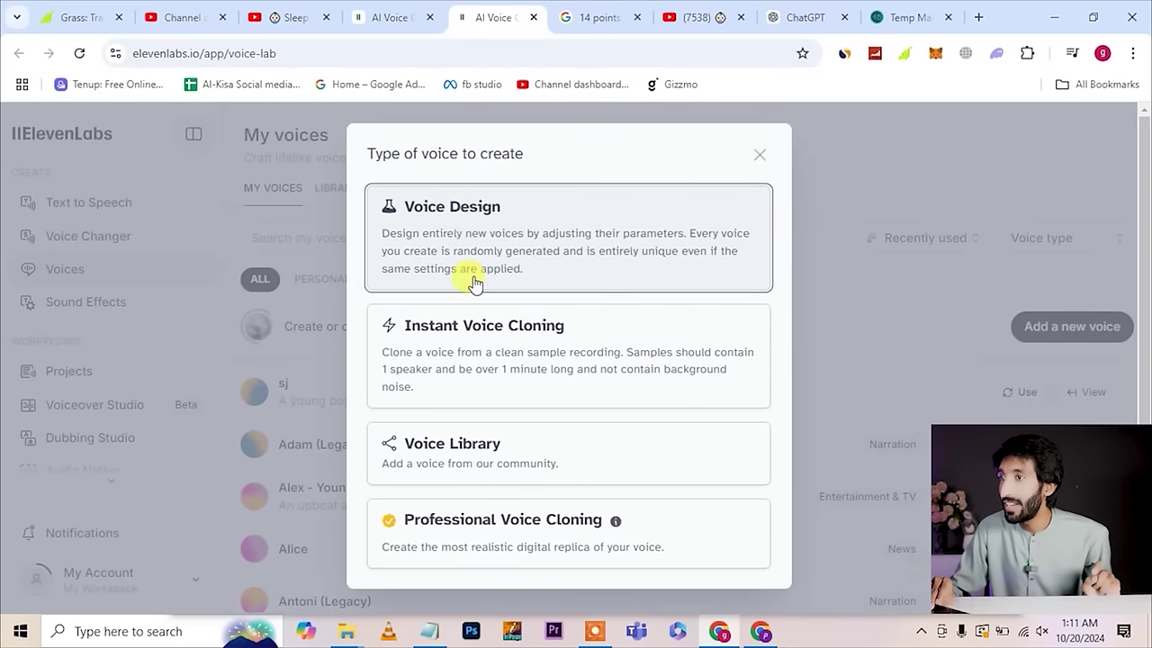
pyautogui.click(481, 351)
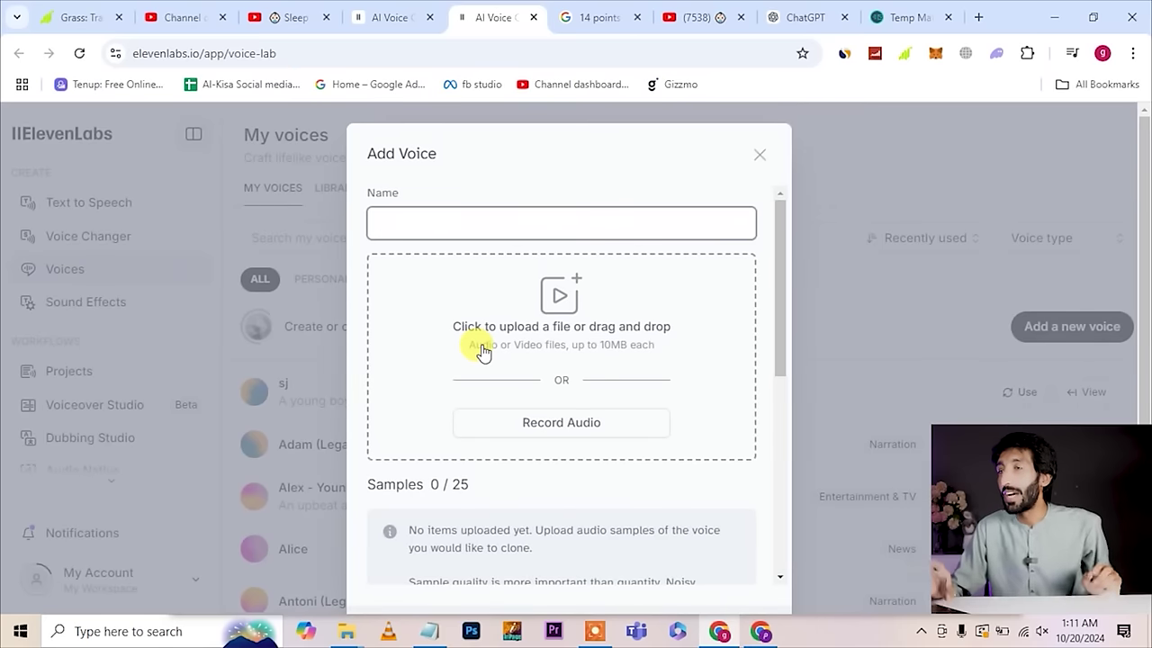
pyautogui.write('sj2')
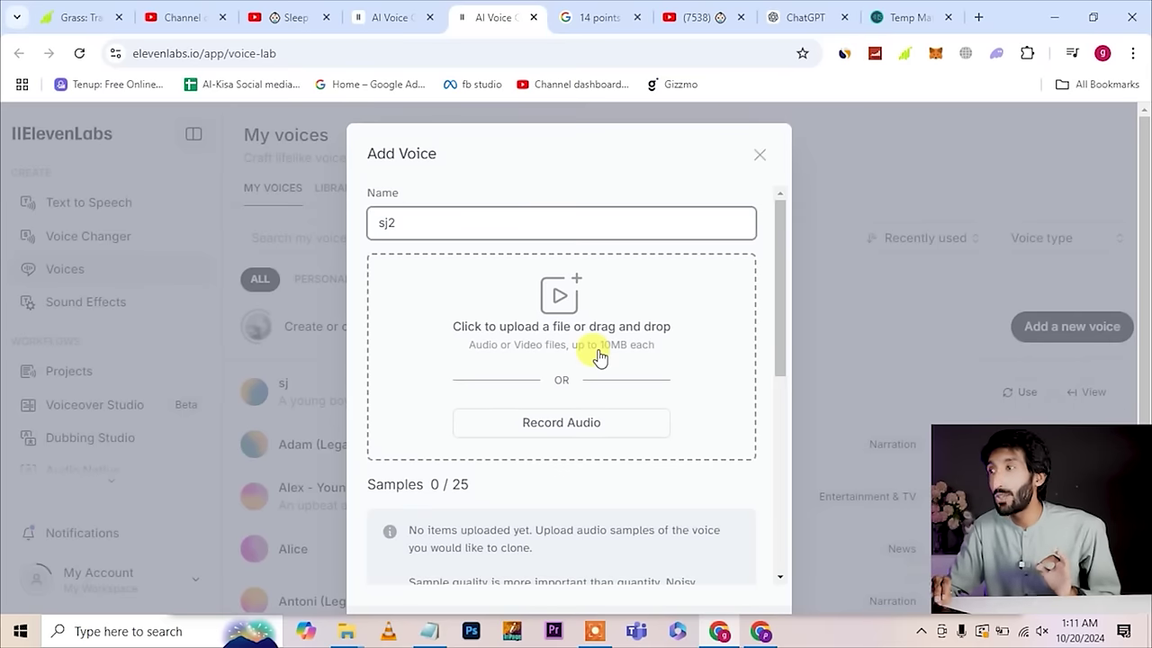
# Step: Open the Studocu "Fourteen Points of Quaid-e-Azam" image in the Google results and enlarge its text for reading
pyautogui.click(581, 19)
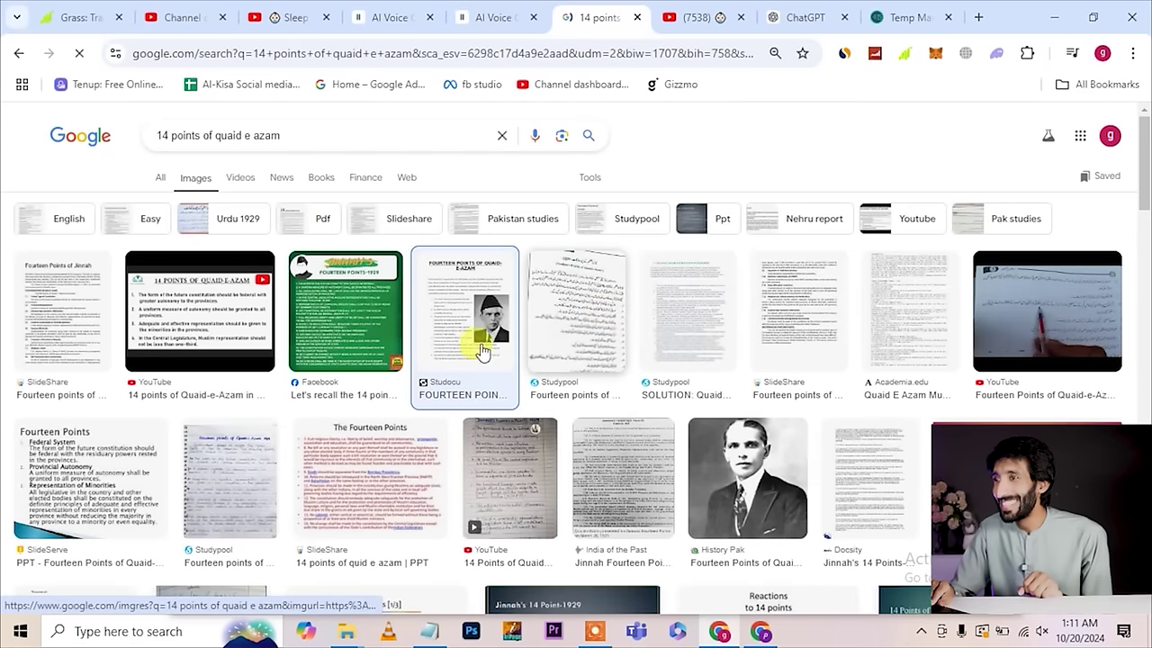
pyautogui.click(463, 340)
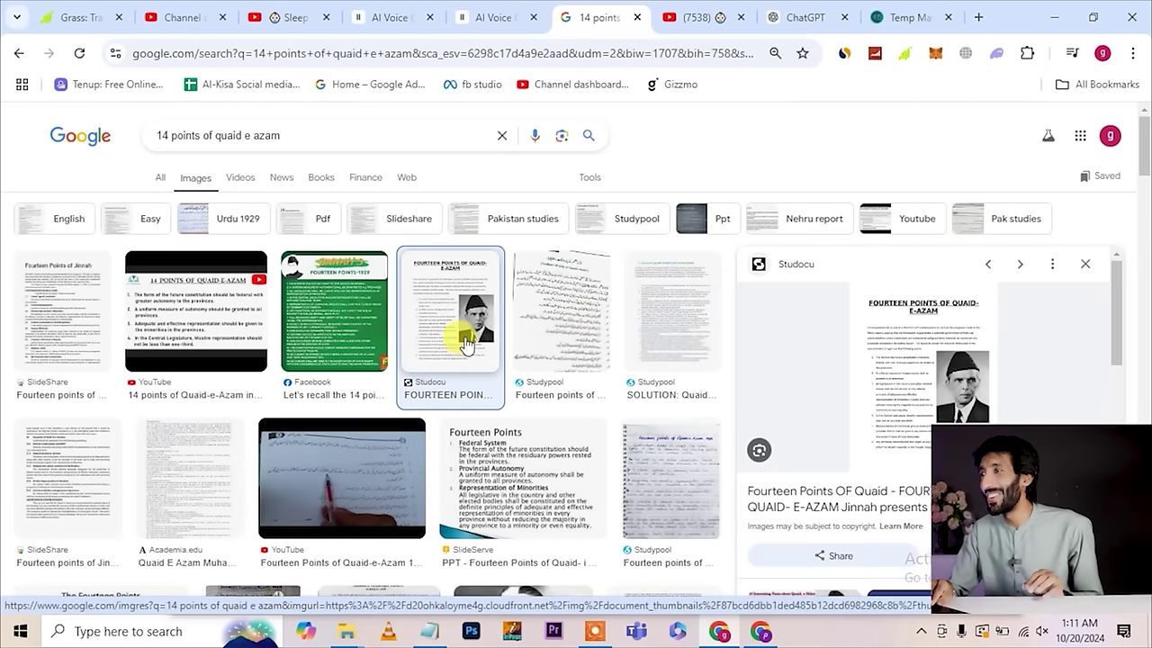
pyautogui.scroll(5, 918, 354)
pyautogui.scroll(5, 922, 357)
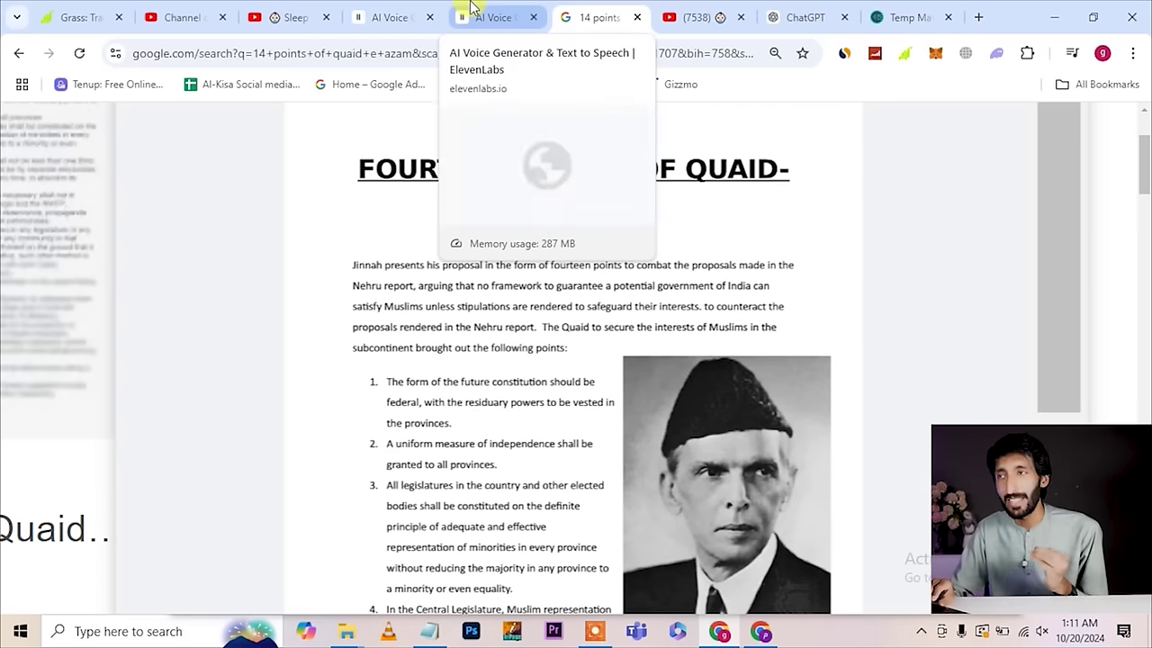
# Step: Compare the rephrased story in ChatGPT with the text in the ElevenLabs Text to Speech box and review it
pyautogui.click(396, 17)
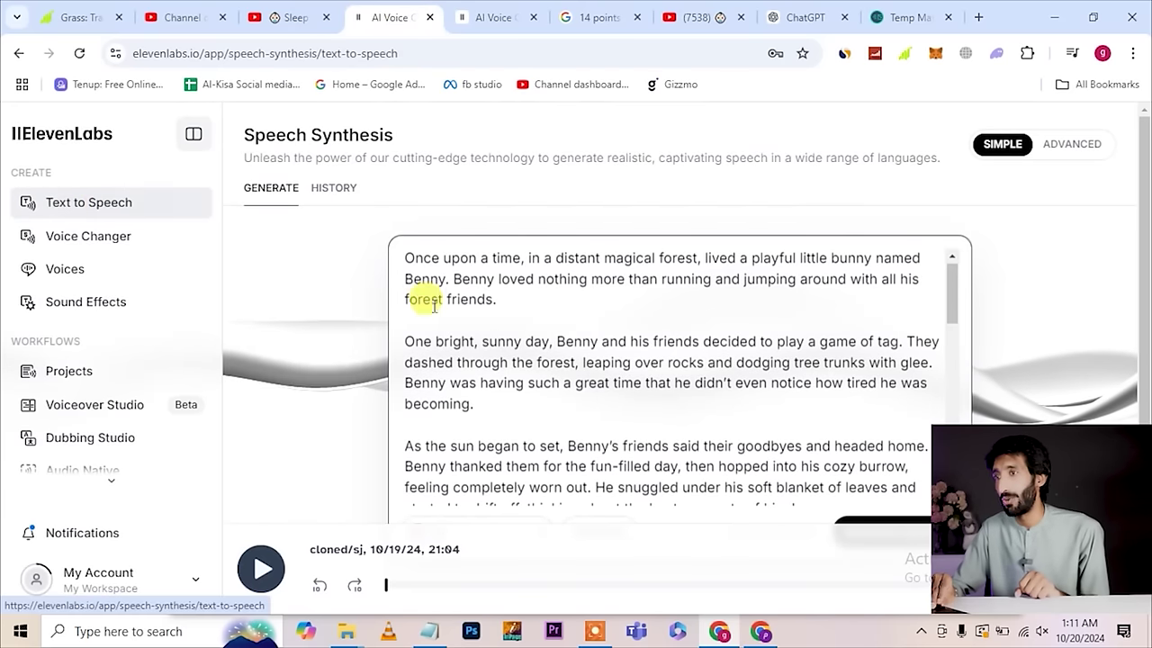
pyautogui.click(820, 30)
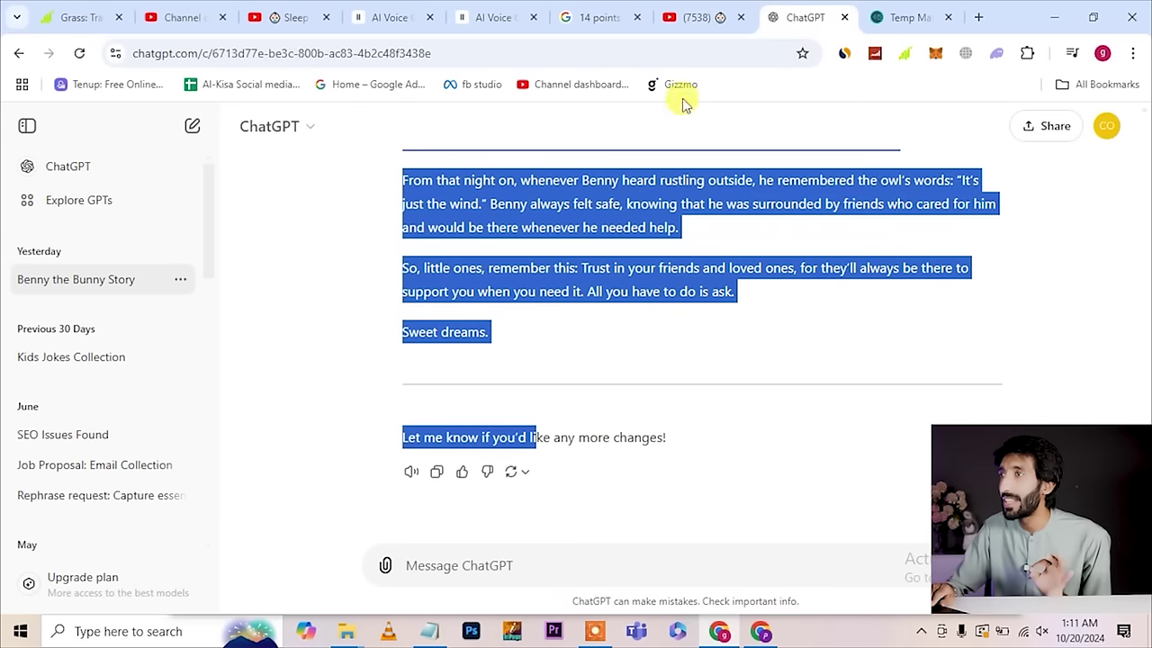
pyautogui.click(396, 18)
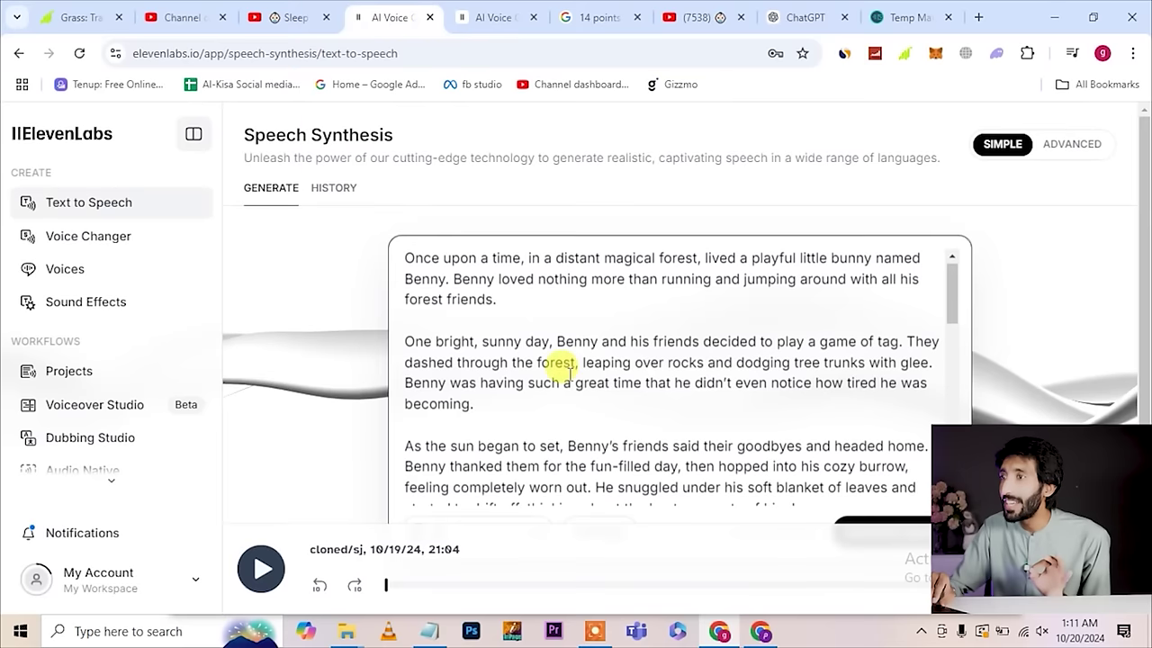
pyautogui.scroll(-3, 570, 400)
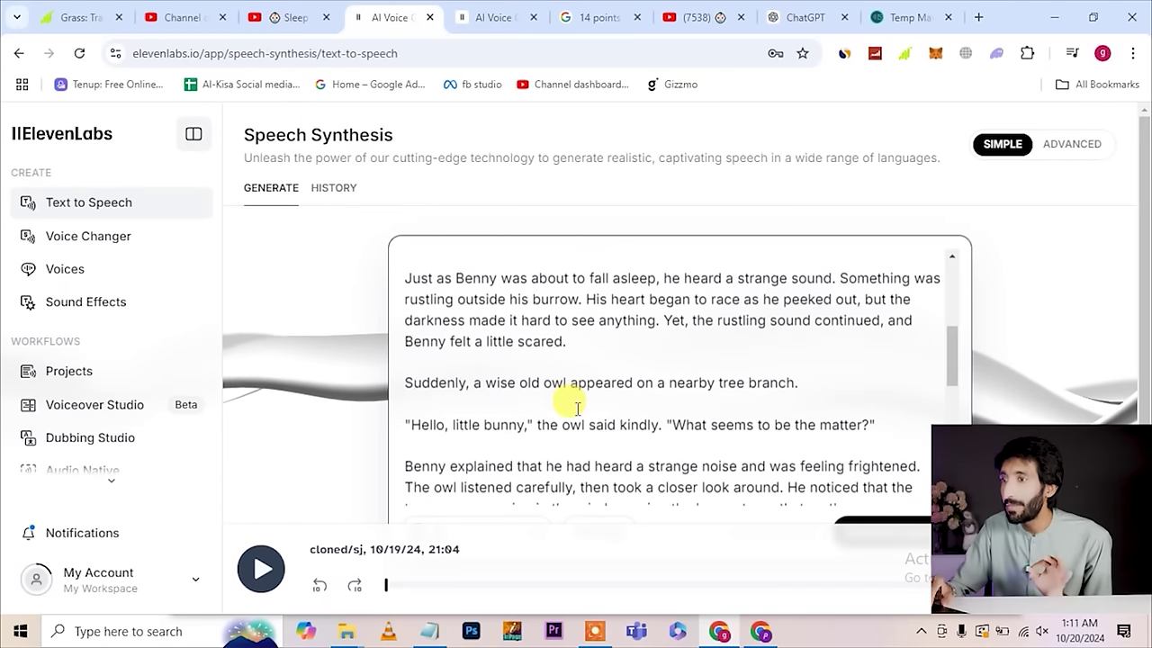
pyautogui.scroll(-3, 571, 402)
pyautogui.scroll(-1, 1014, 392)
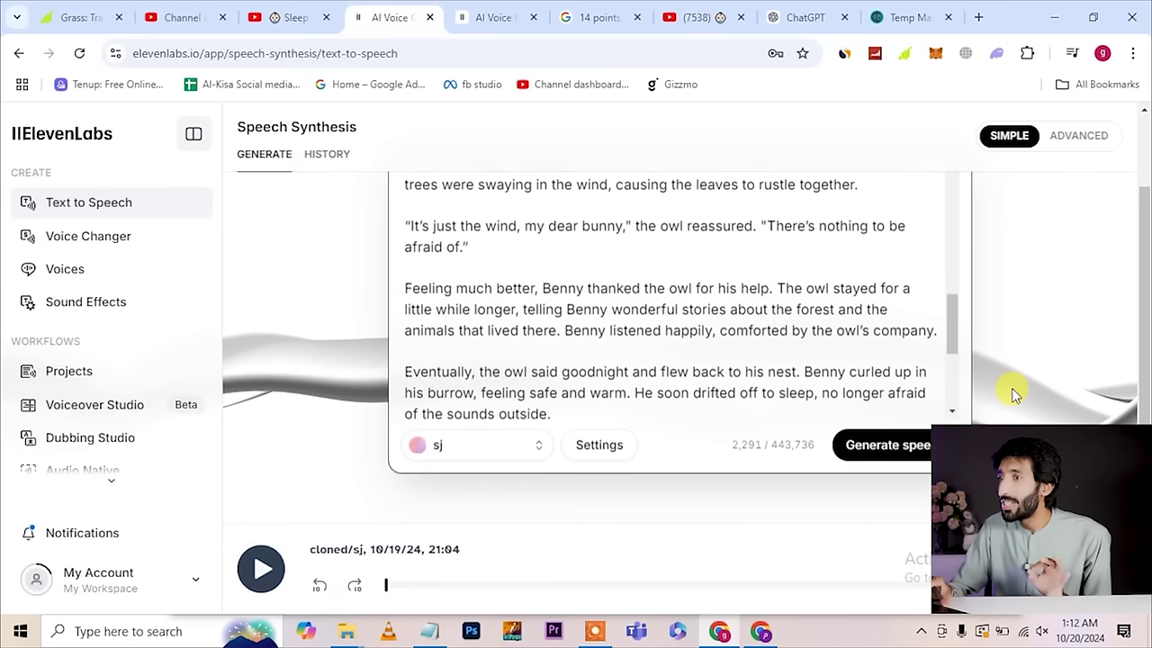
# Step: Check the available voices, keep the cloned voice sj selected, and generate speech for the bedtime story
pyautogui.click(509, 447)
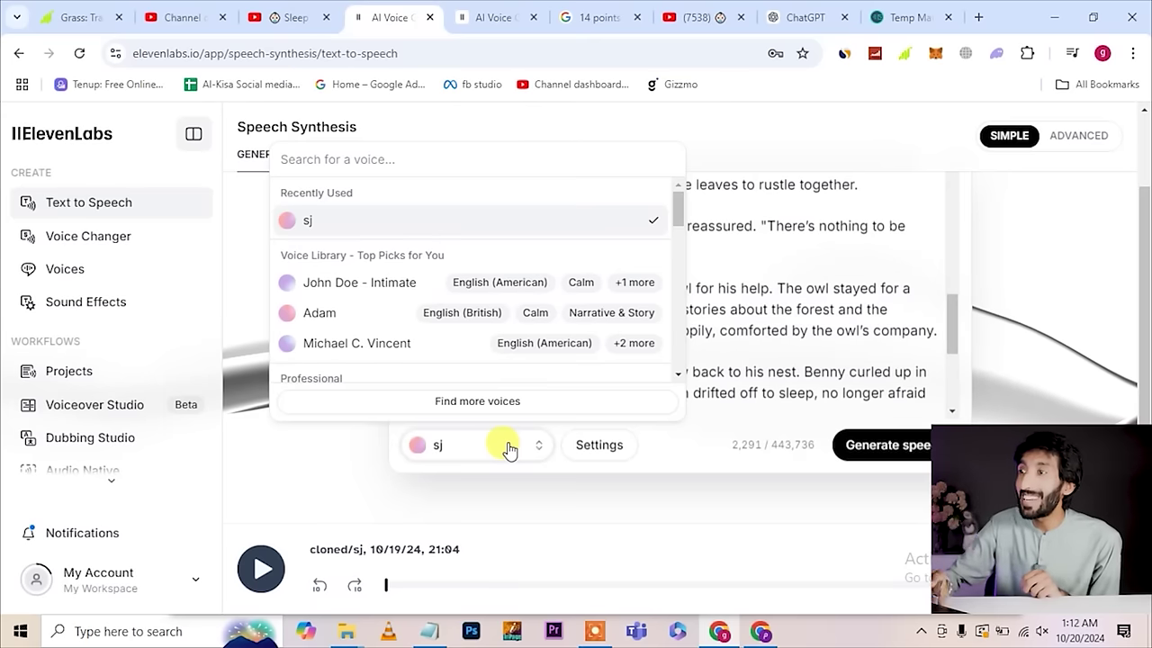
pyautogui.scroll(-5, 514, 321)
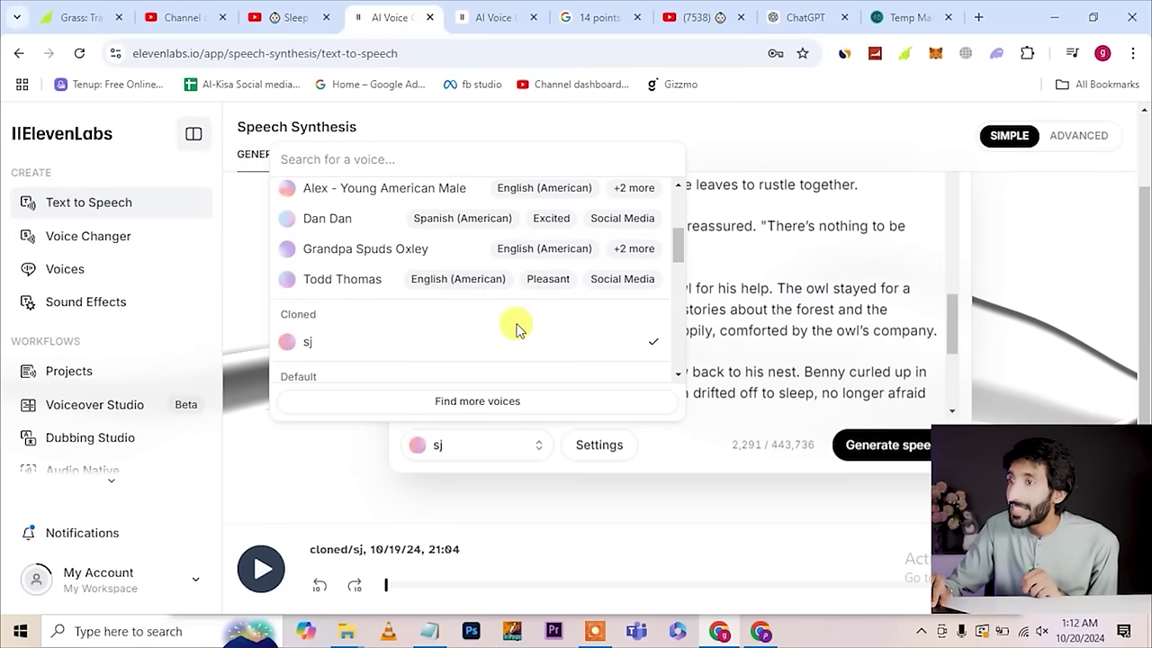
pyautogui.scroll(5, 515, 329)
pyautogui.moveTo(301, 224)
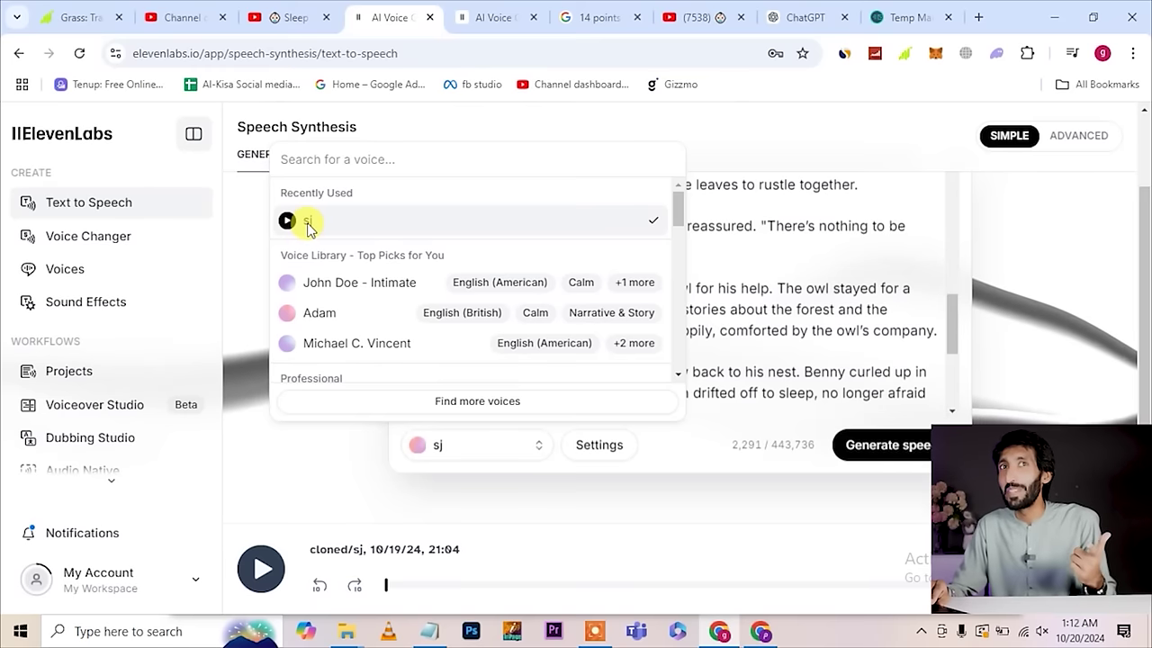
pyautogui.click(778, 360)
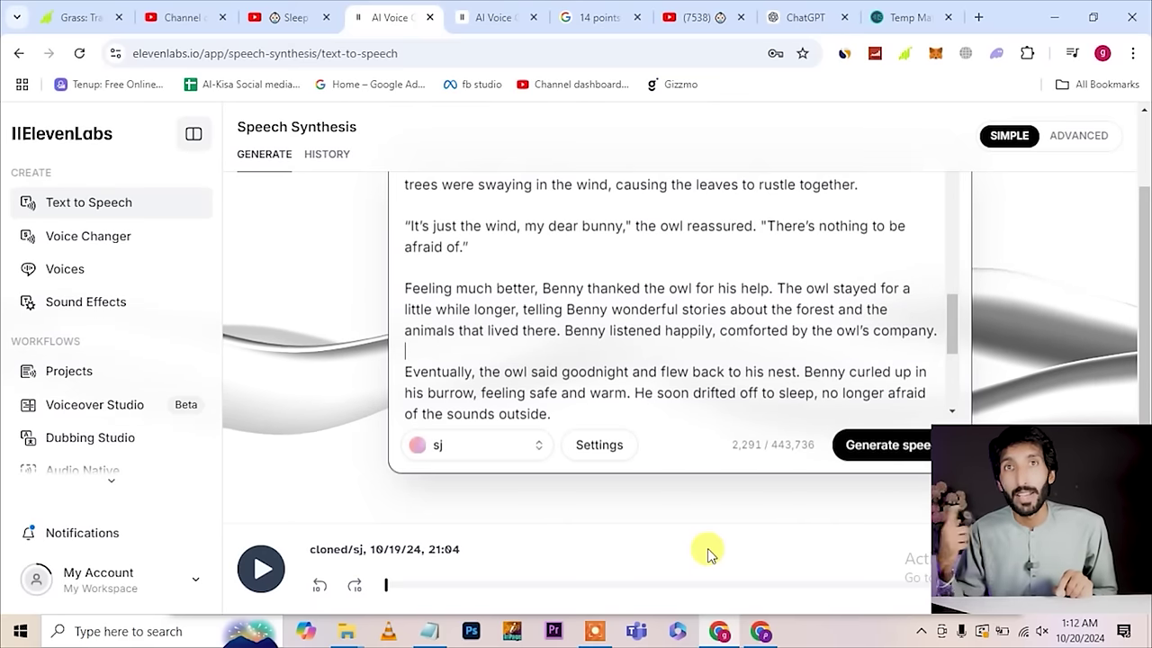
pyautogui.click(922, 445)
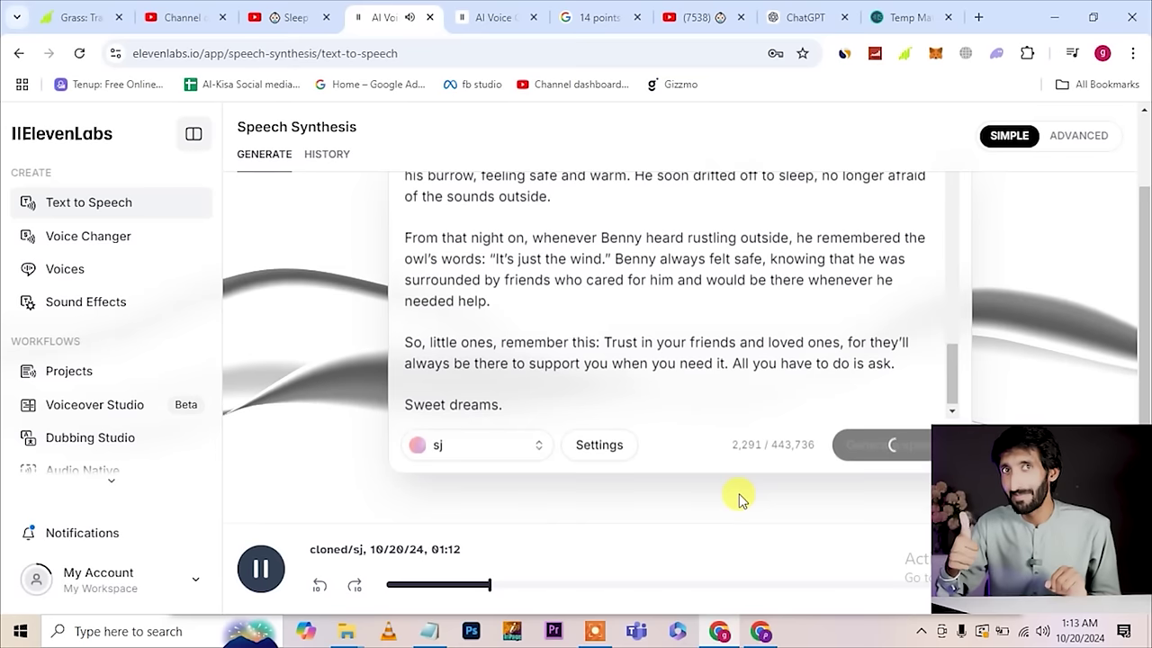
# Step: Pause the generated voice-over's playback and download the narration as an MP3 file
pyautogui.click(259, 569)
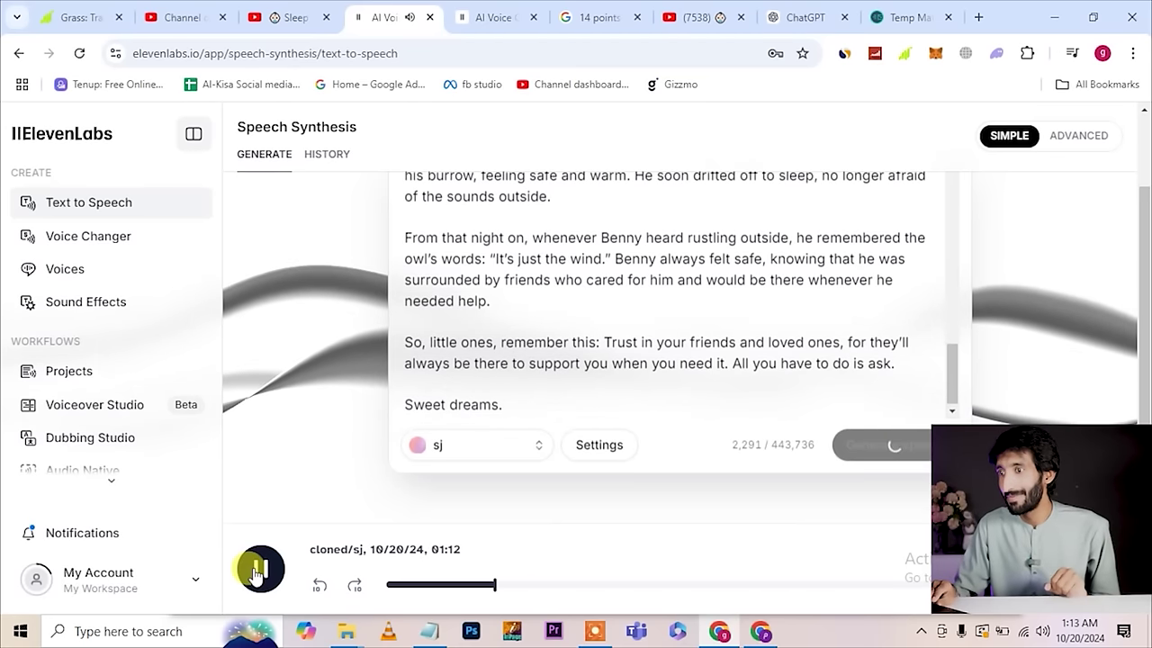
pyautogui.click(257, 571)
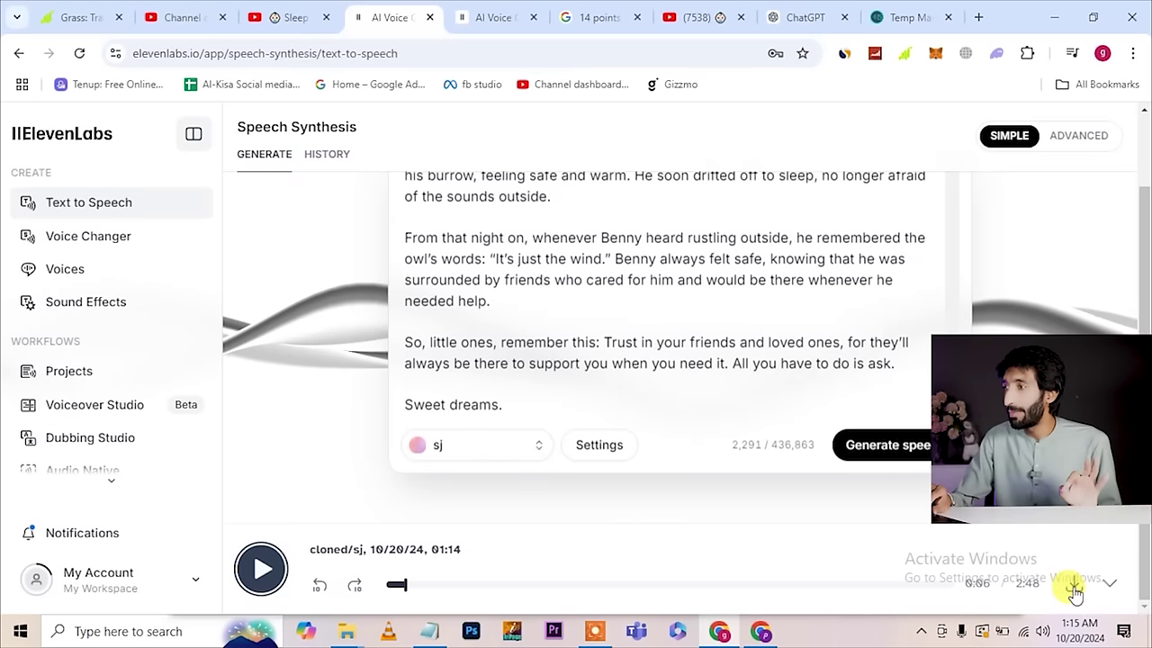
pyautogui.click(1074, 587)
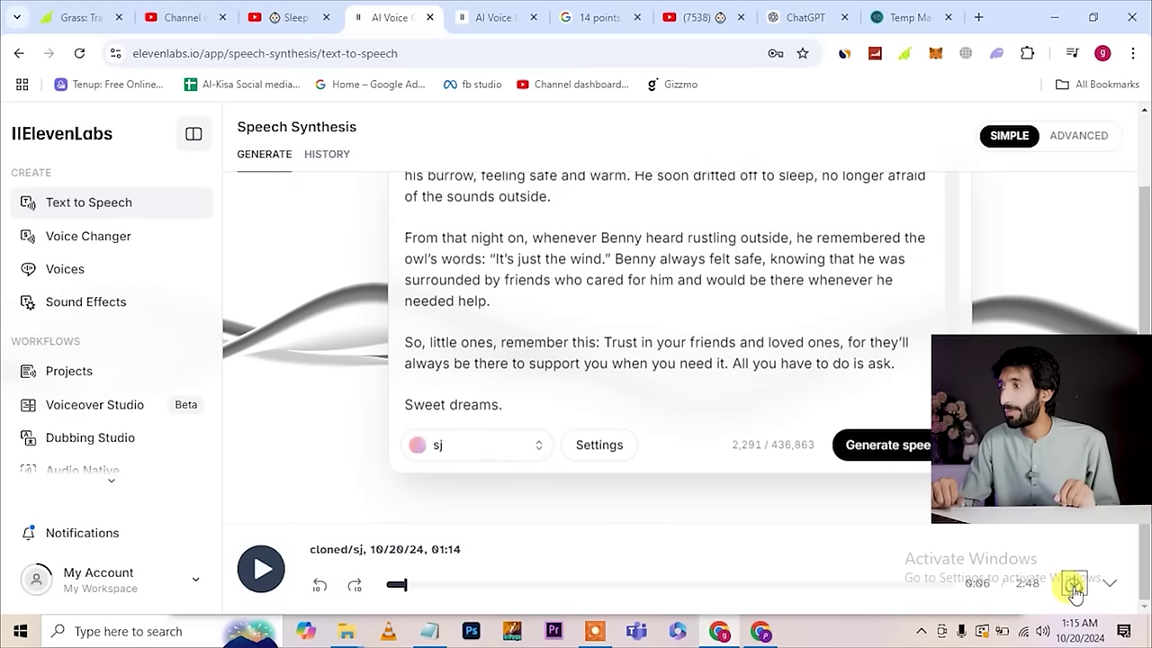
pyautogui.moveTo(1023, 126)
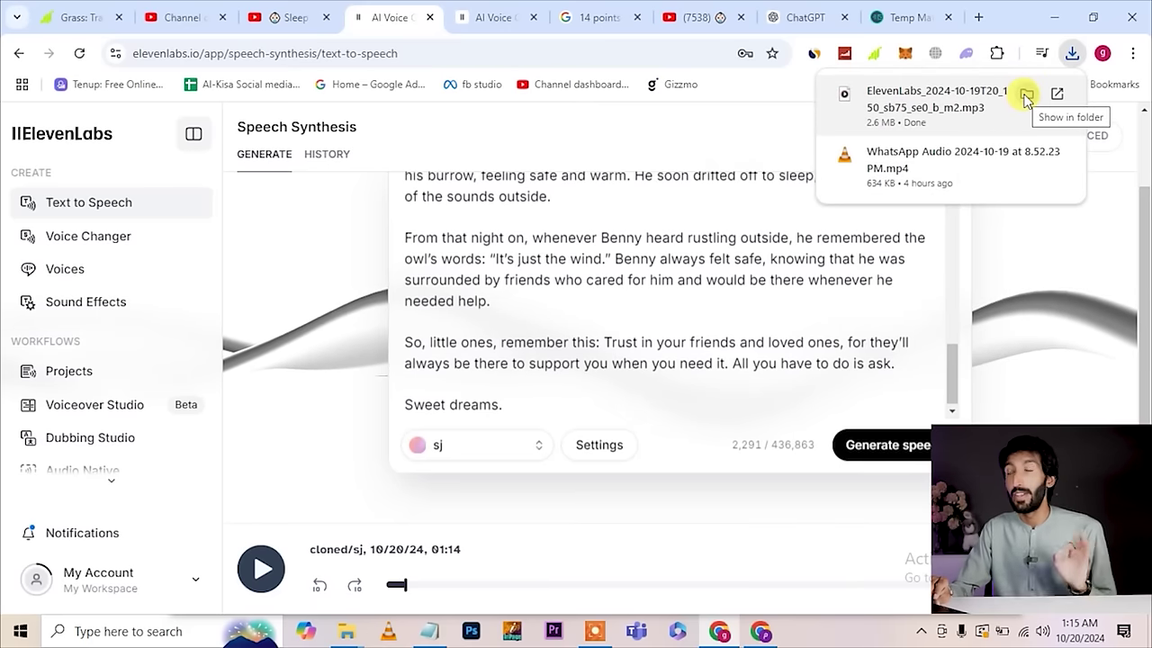
# Step: Switch to the "Sleep Soundly with Benny and the Owl" YouTube video and examine its scenes around 0:41, 1:52, 3:12 and further on
pyautogui.click(697, 17)
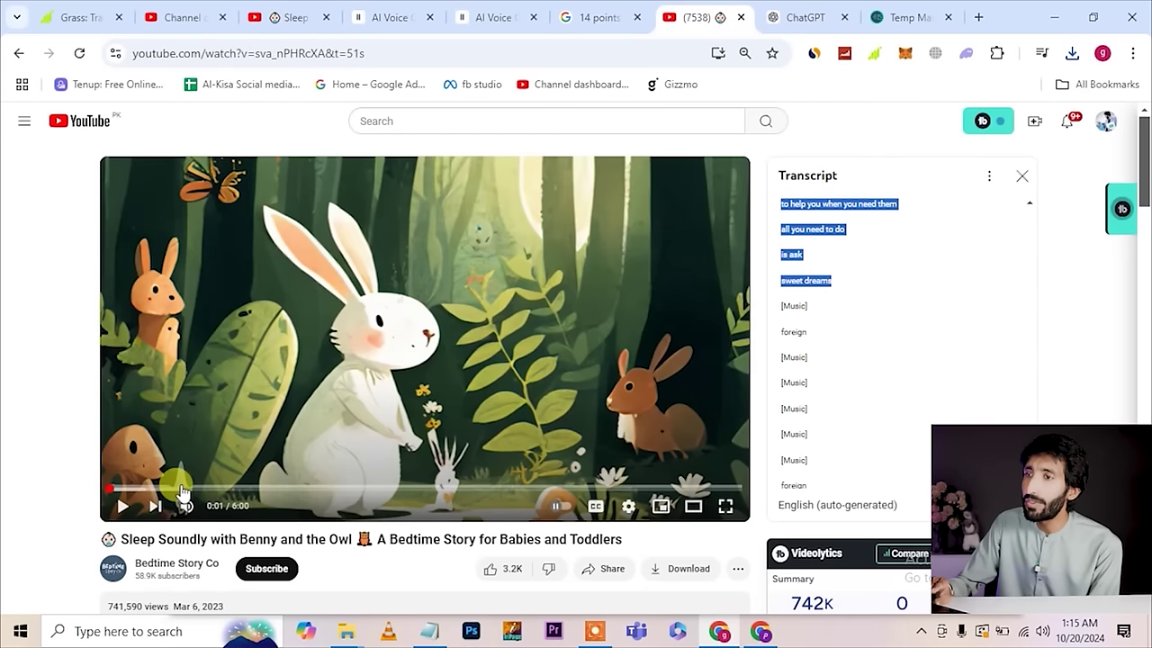
pyautogui.click(180, 490)
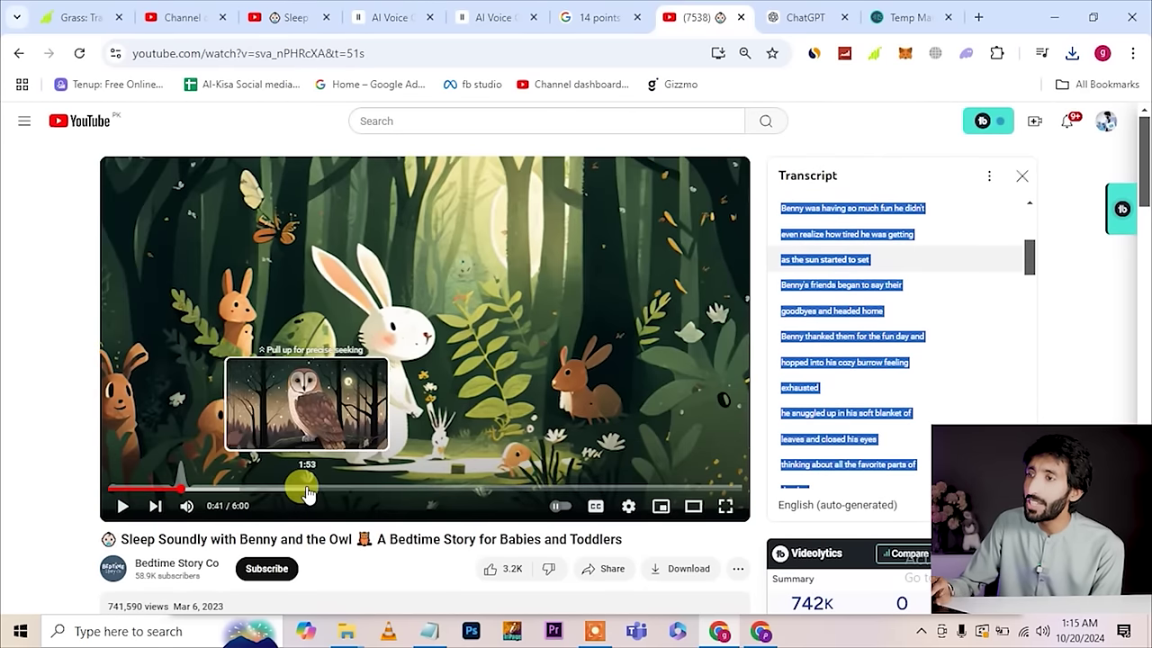
pyautogui.click(306, 490)
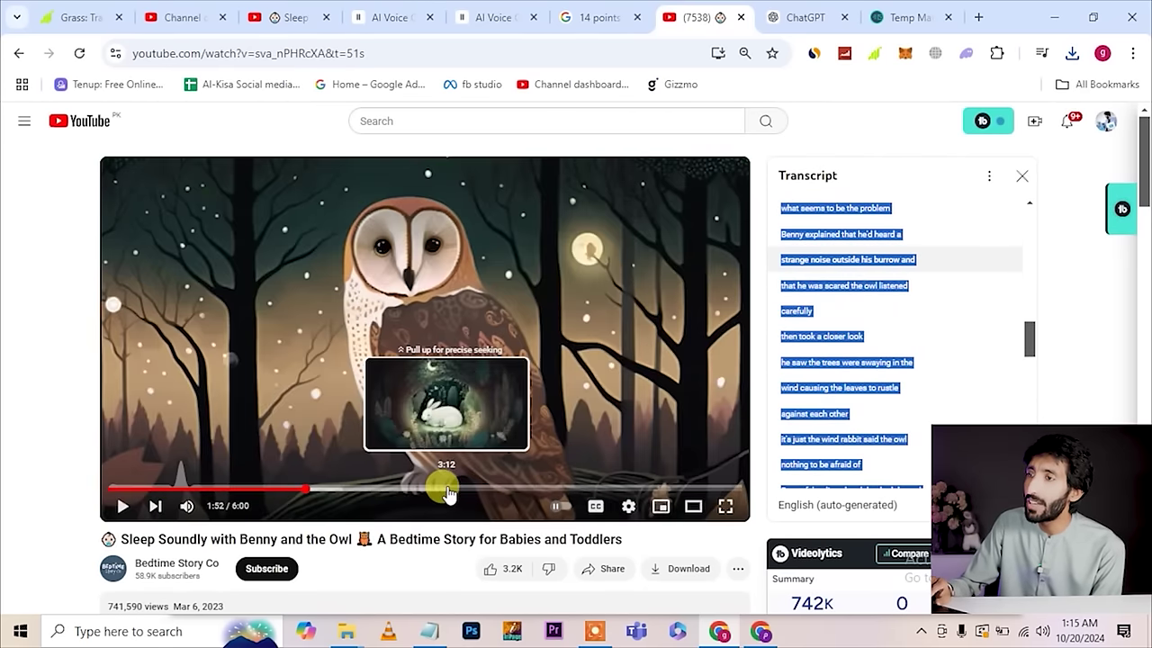
pyautogui.click(447, 490)
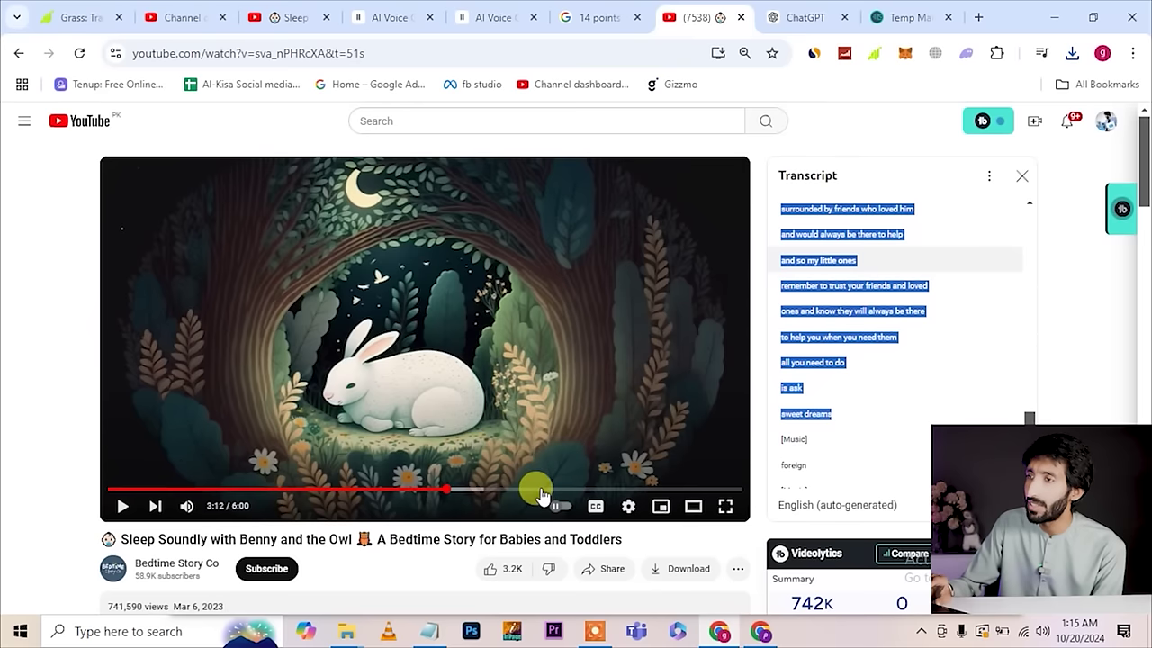
pyautogui.click(617, 490)
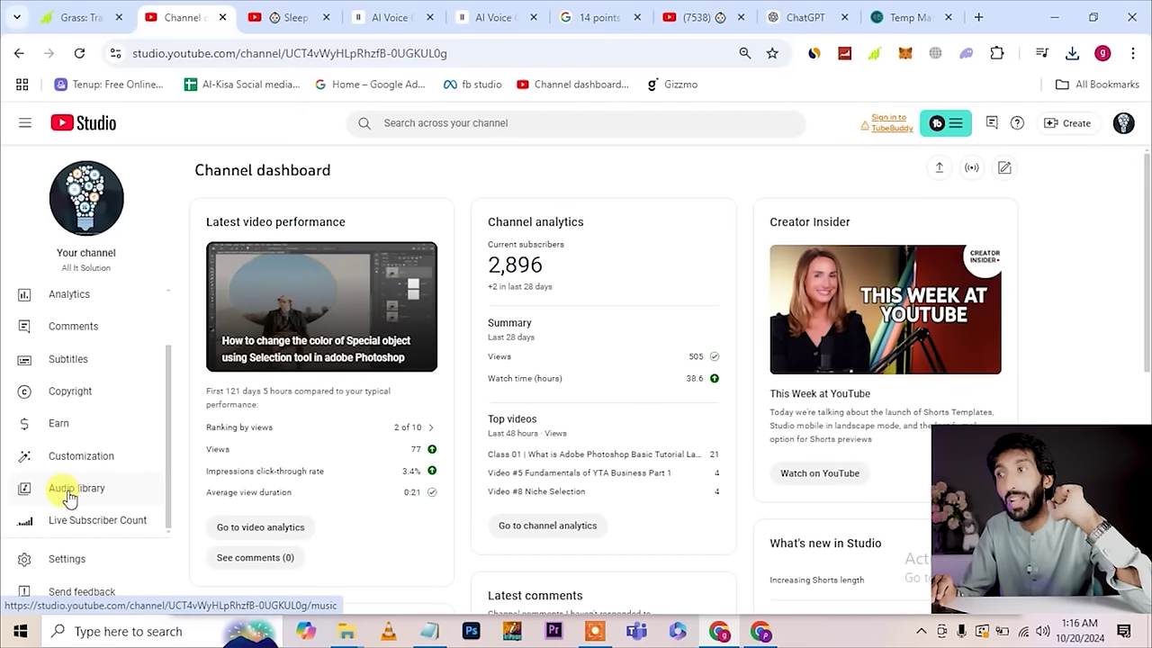
# Step: Open the Audio library in YouTube Studio and dismiss its welcome message
pyautogui.click(70, 497)
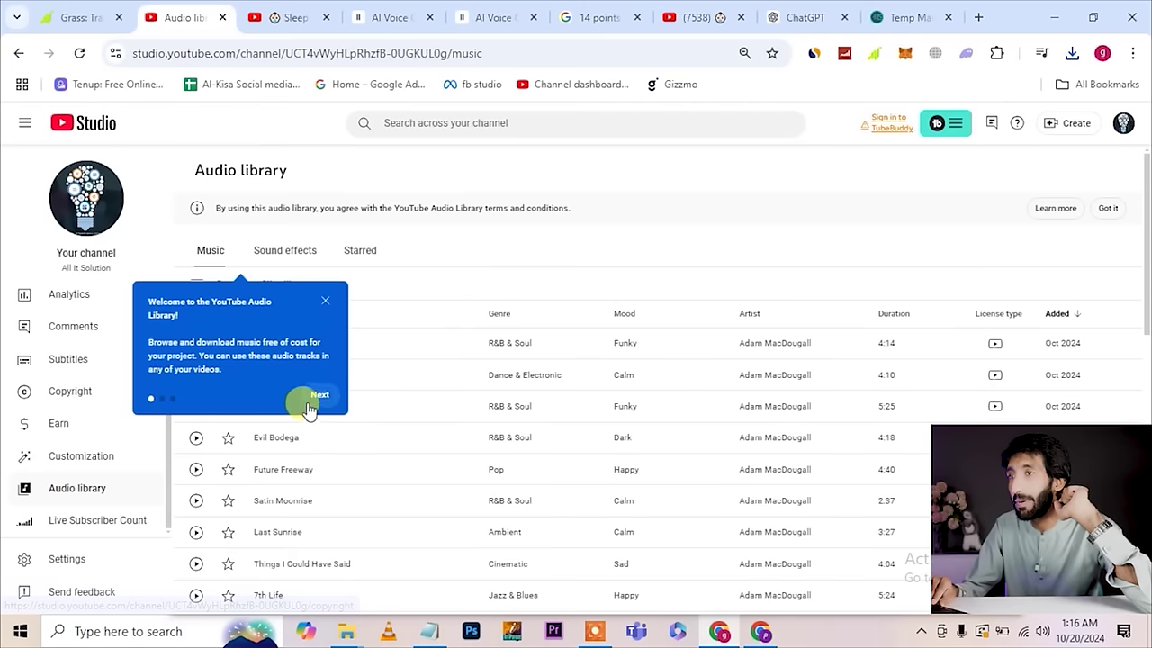
pyautogui.click(325, 309)
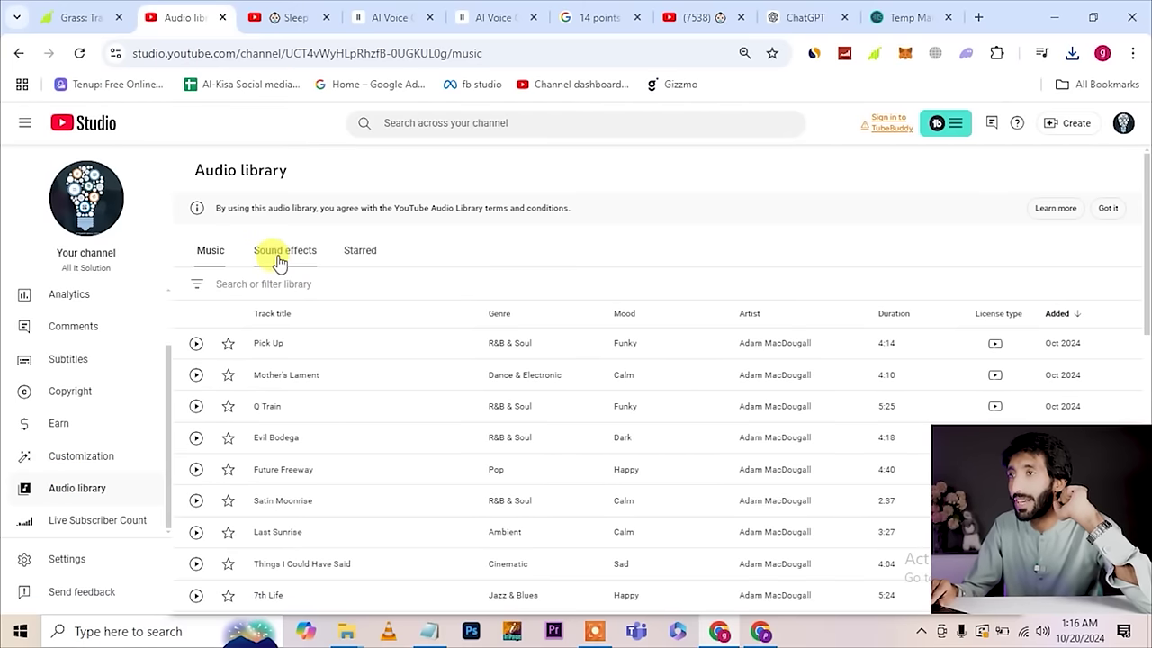
# Step: Filter the music library to tracks with Attribution not required and the Calm mood
pyautogui.click(279, 284)
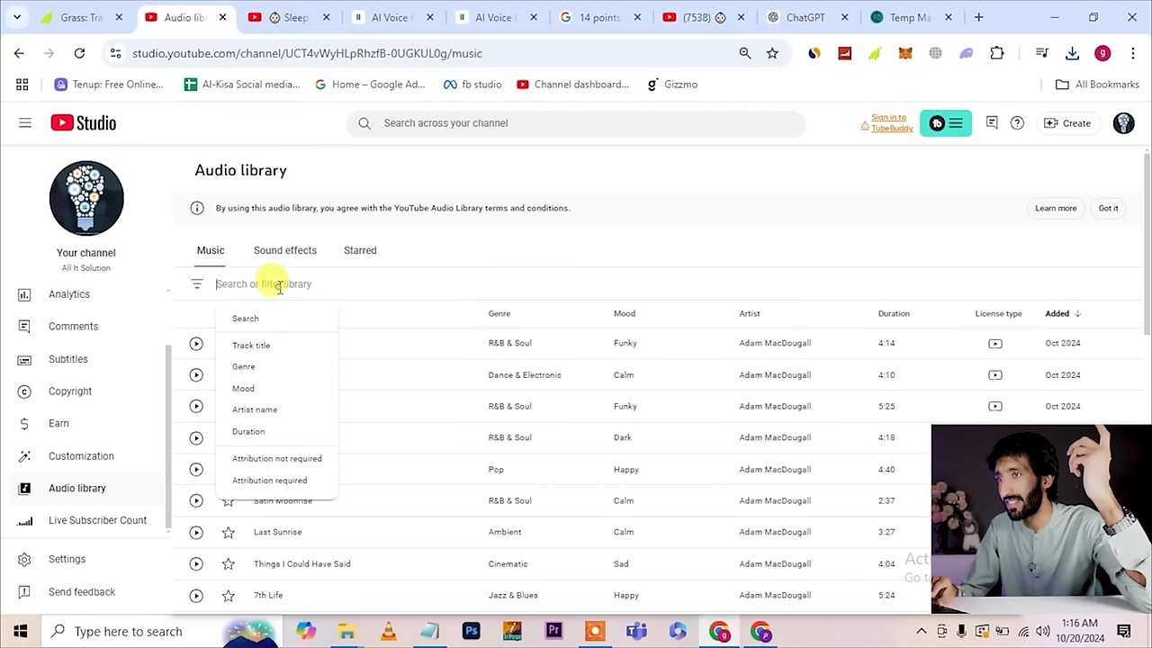
pyautogui.click(272, 461)
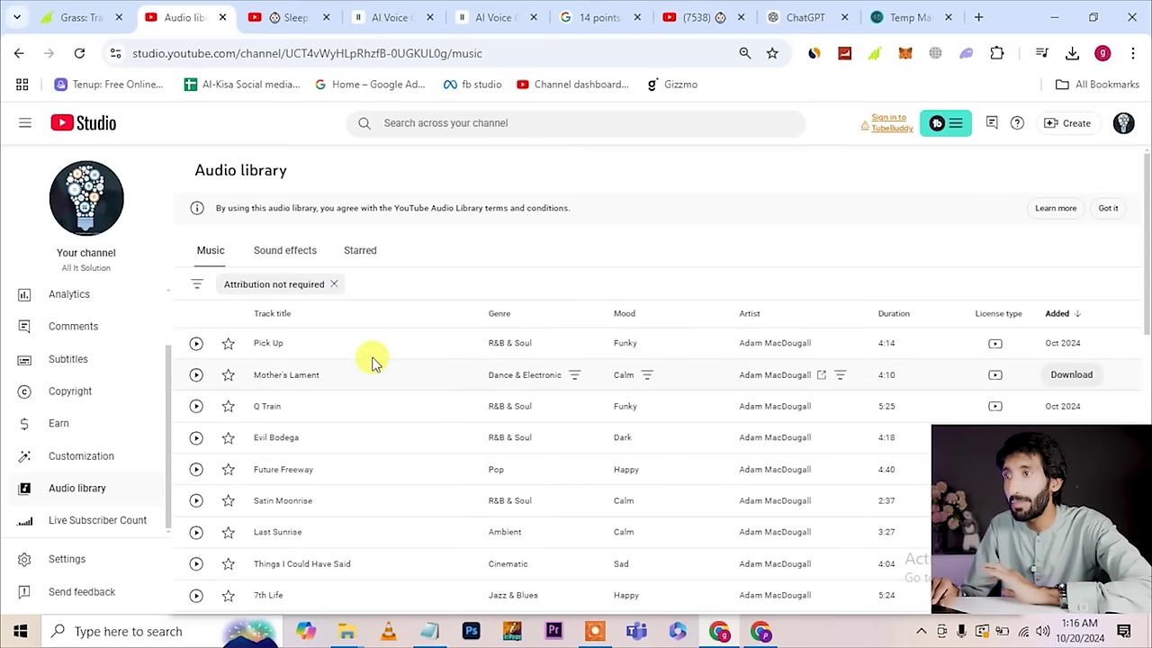
pyautogui.click(366, 288)
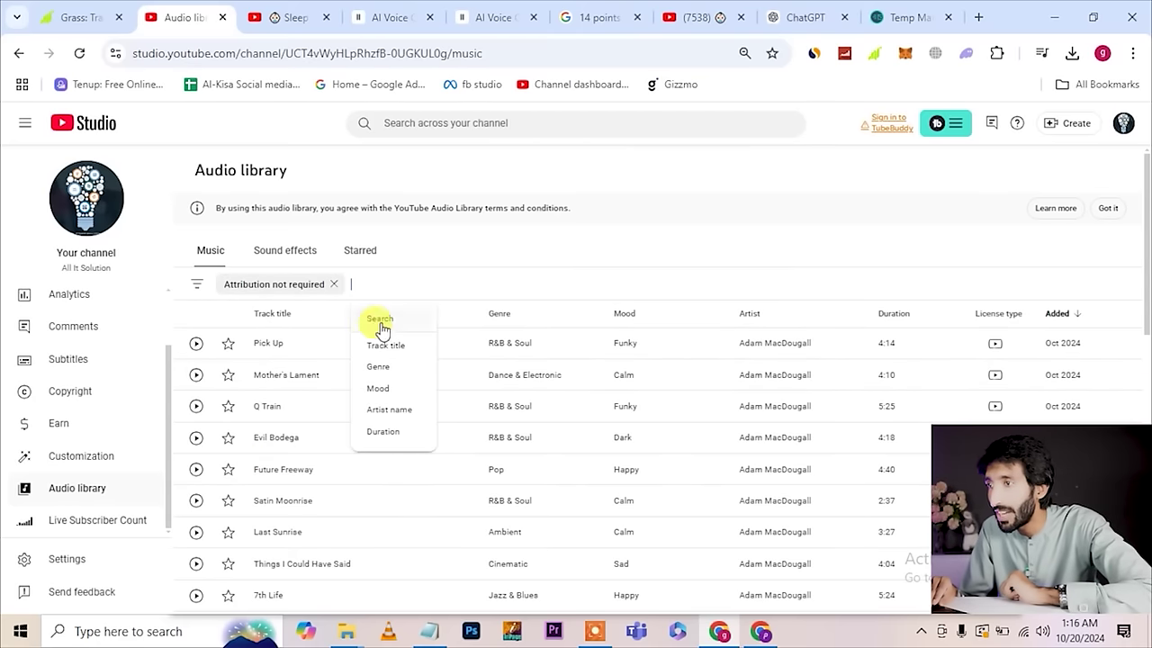
pyautogui.click(400, 392)
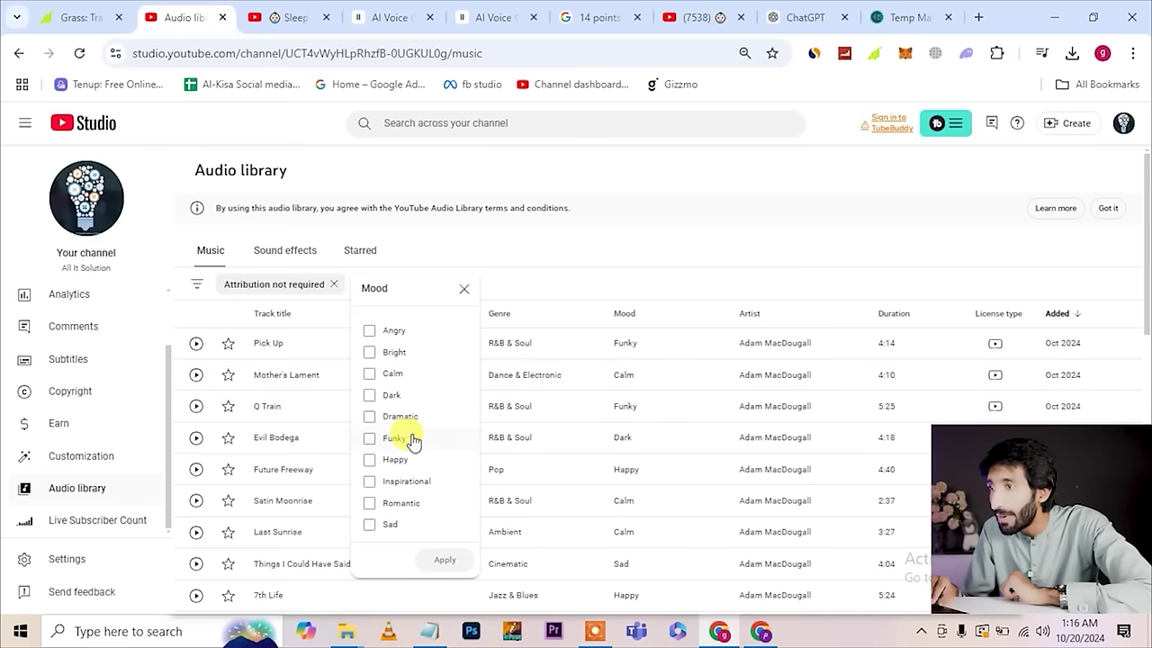
pyautogui.click(369, 374)
pyautogui.click(450, 568)
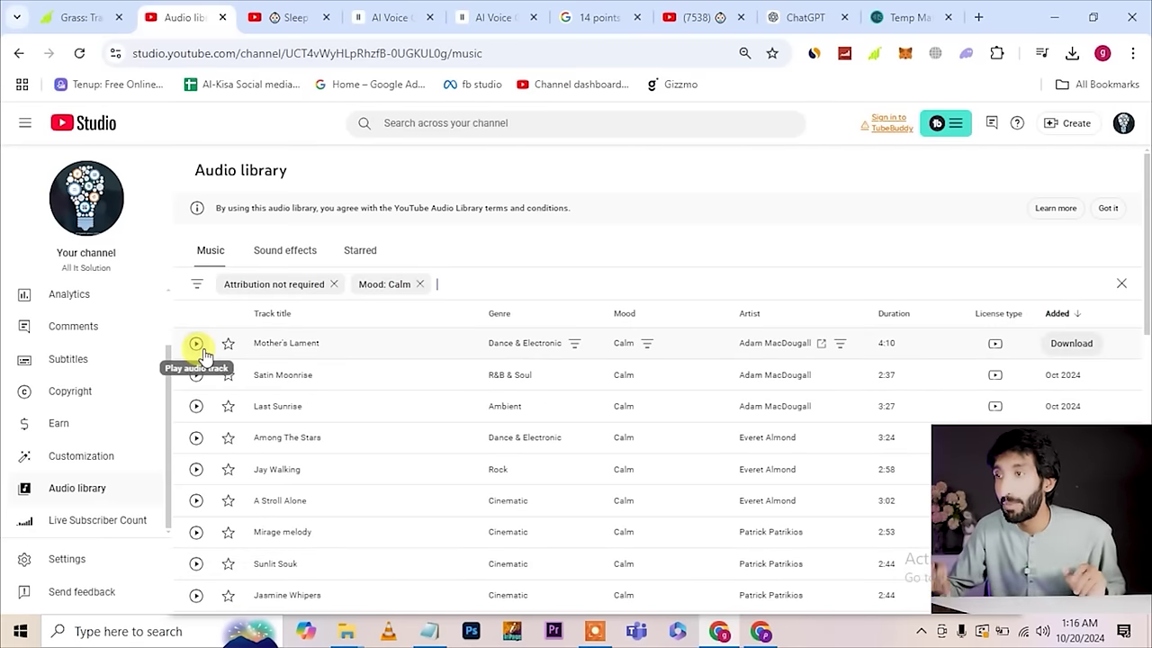
# Step: Preview the calm track Last Sunrise, pause it, and look through more of the filtered tracks
pyautogui.click(196, 405)
pyautogui.scroll(-3, 353, 522)
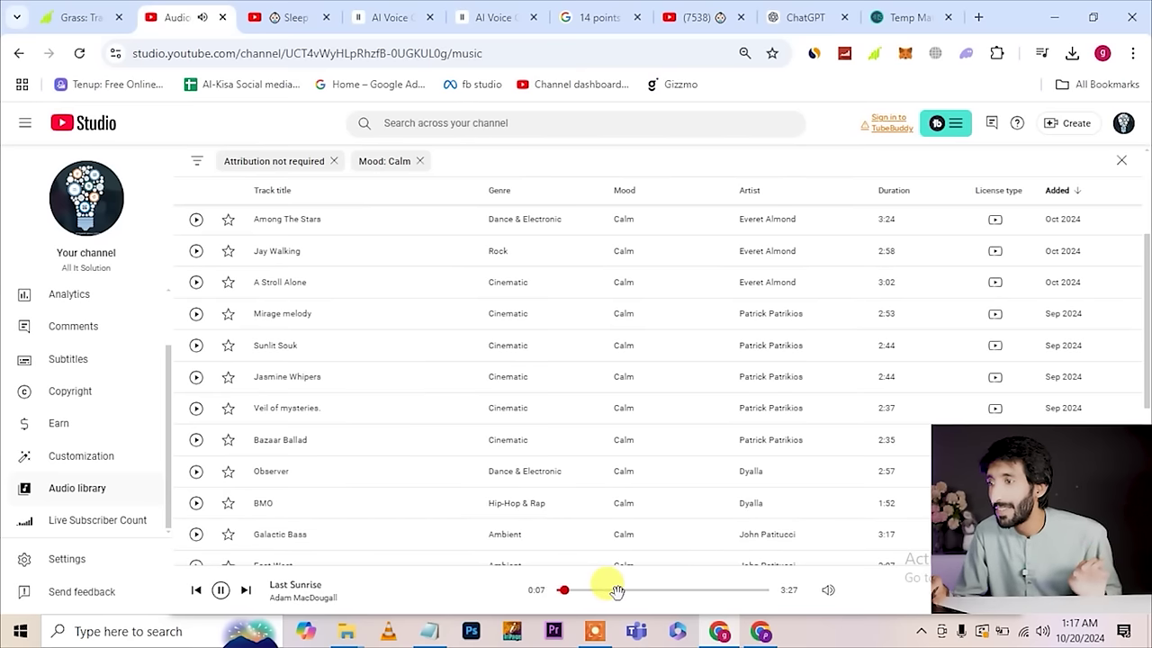
pyautogui.click(221, 591)
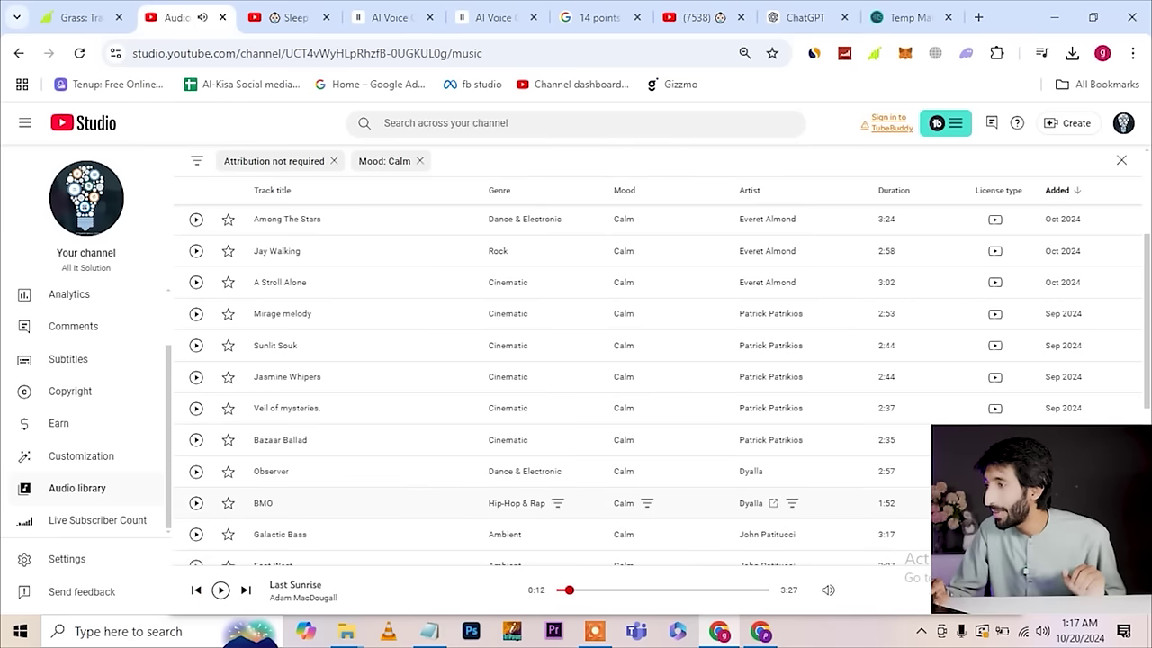
pyautogui.scroll(-1, 990, 517)
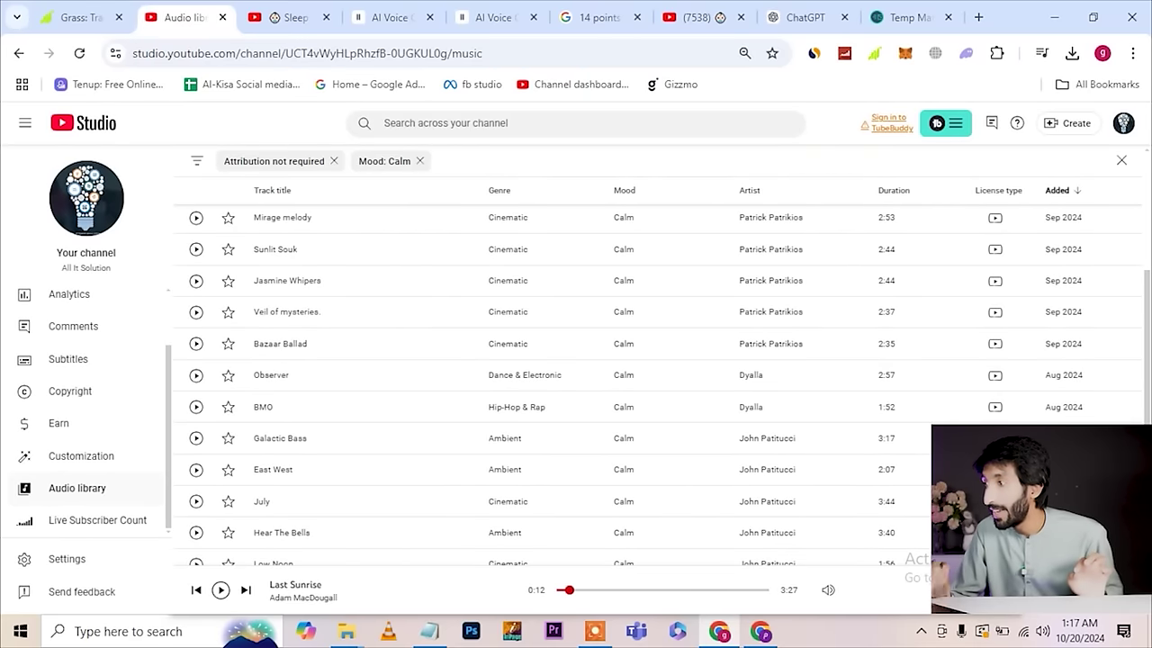
# Step: Open the Pexels website from the Google results for pixels.com and search its photos for "kids sleeping"
pyautogui.press('F5')
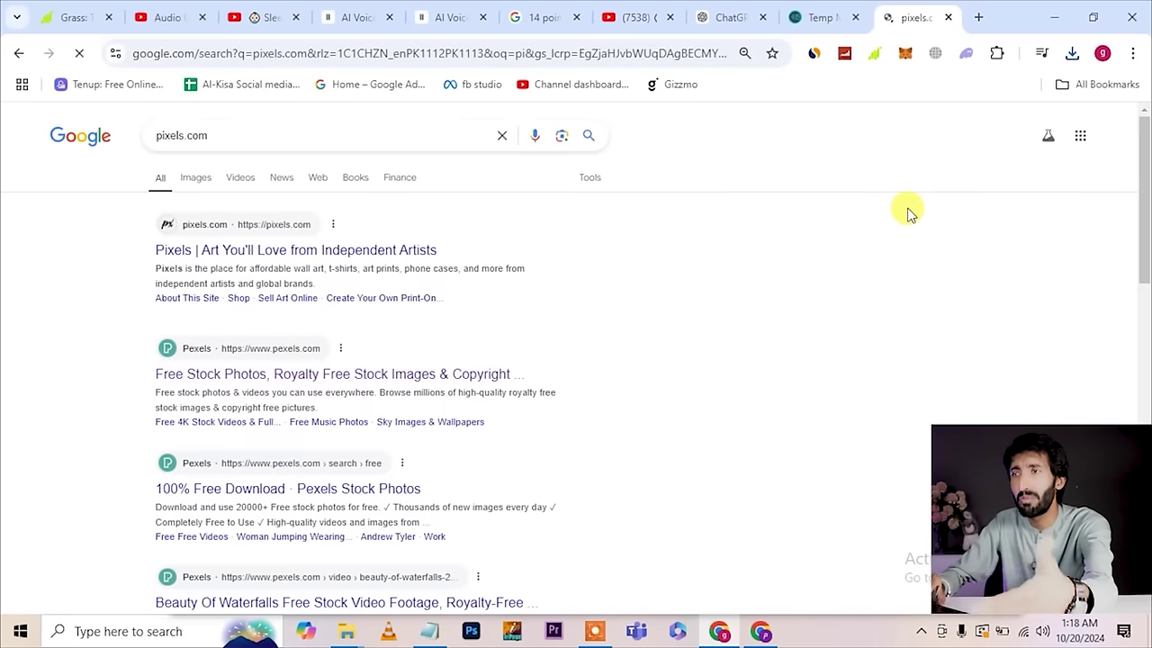
pyautogui.click(277, 376)
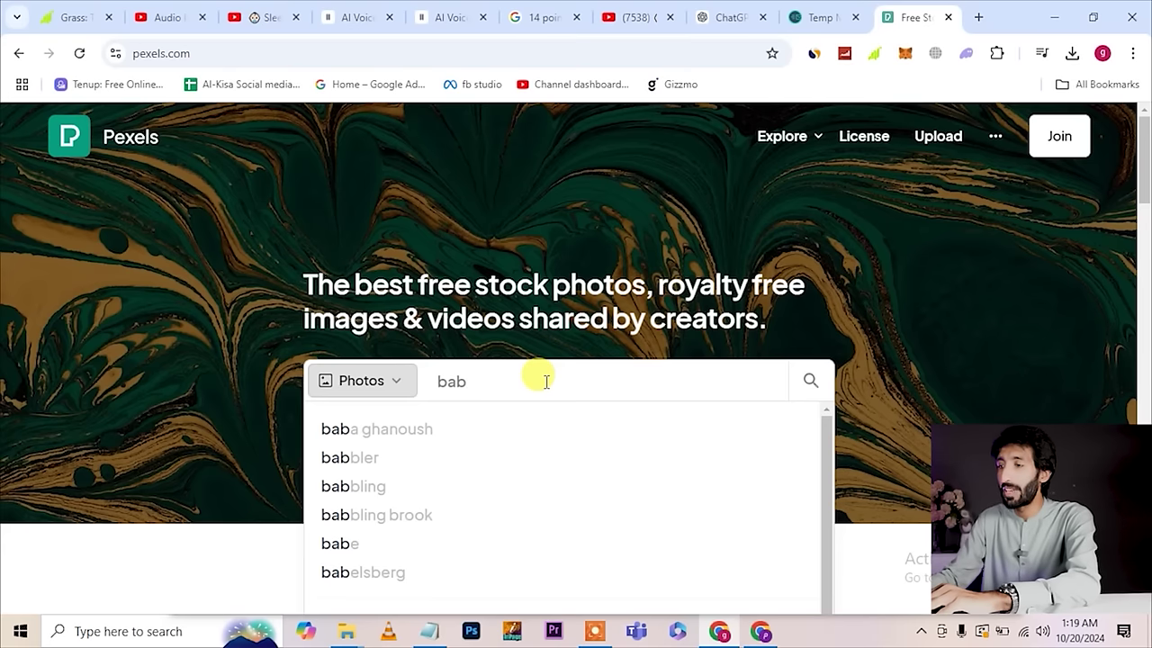
pyautogui.press('BackSpace')
pyautogui.press('BackSpace')
pyautogui.press('BackSpace')
pyautogui.write('kids sleepin')
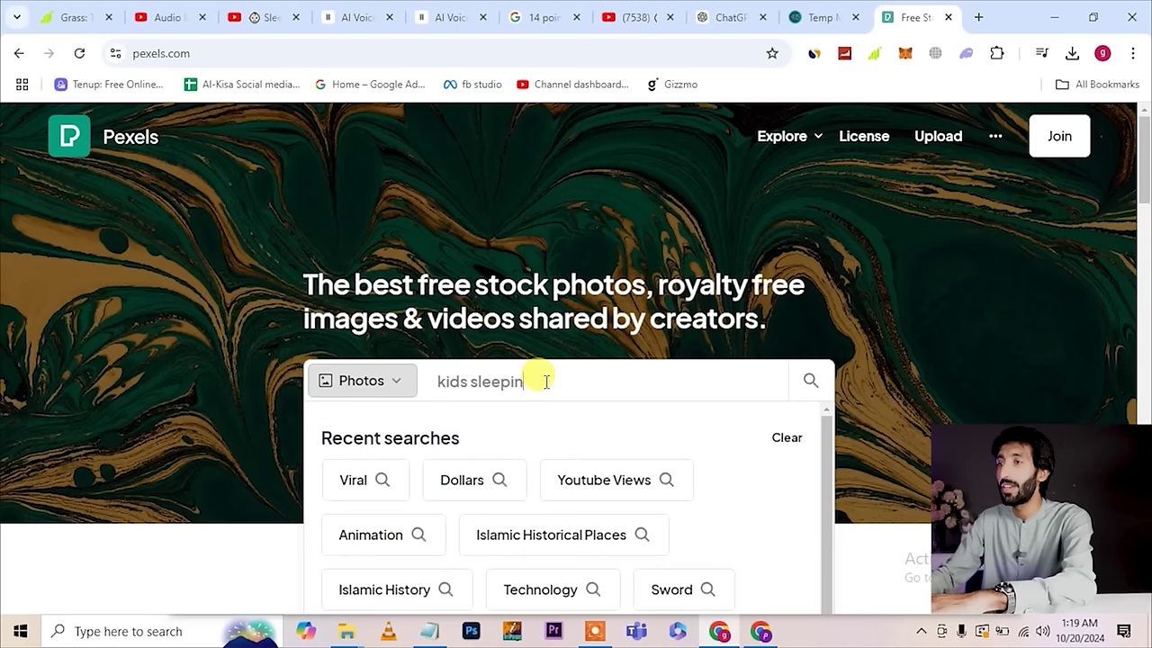
pyautogui.write('g')
pyautogui.press('Return')
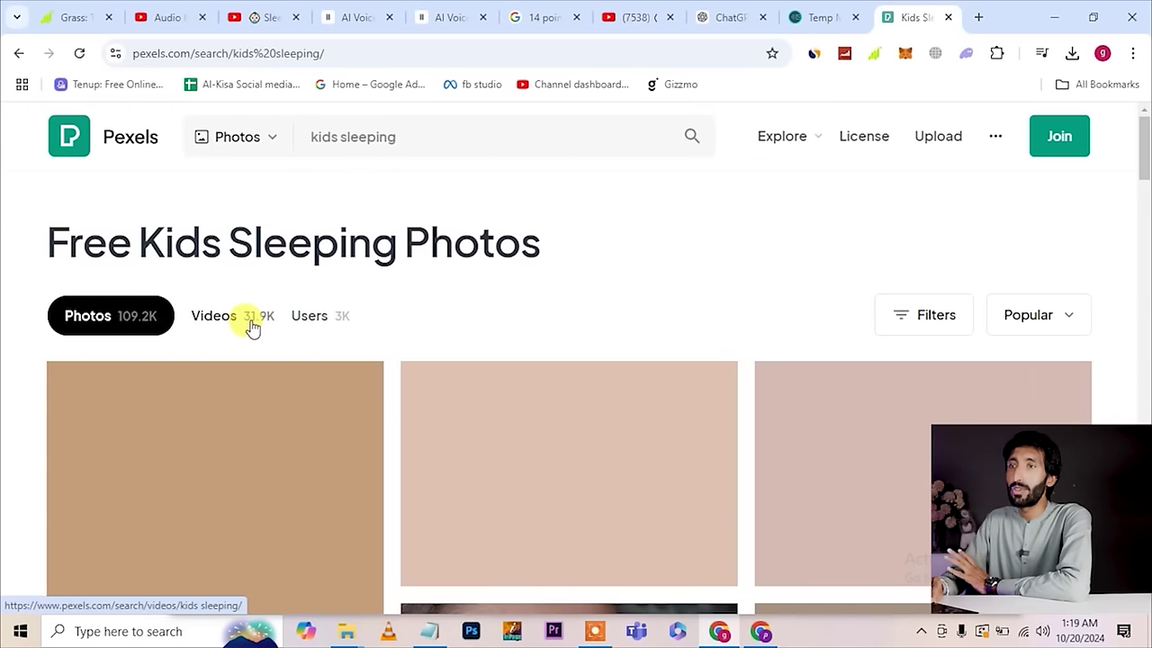
# Step: Look through the kids sleeping photo results for usable images and dismiss the recent download history
pyautogui.scroll(-2, 651, 376)
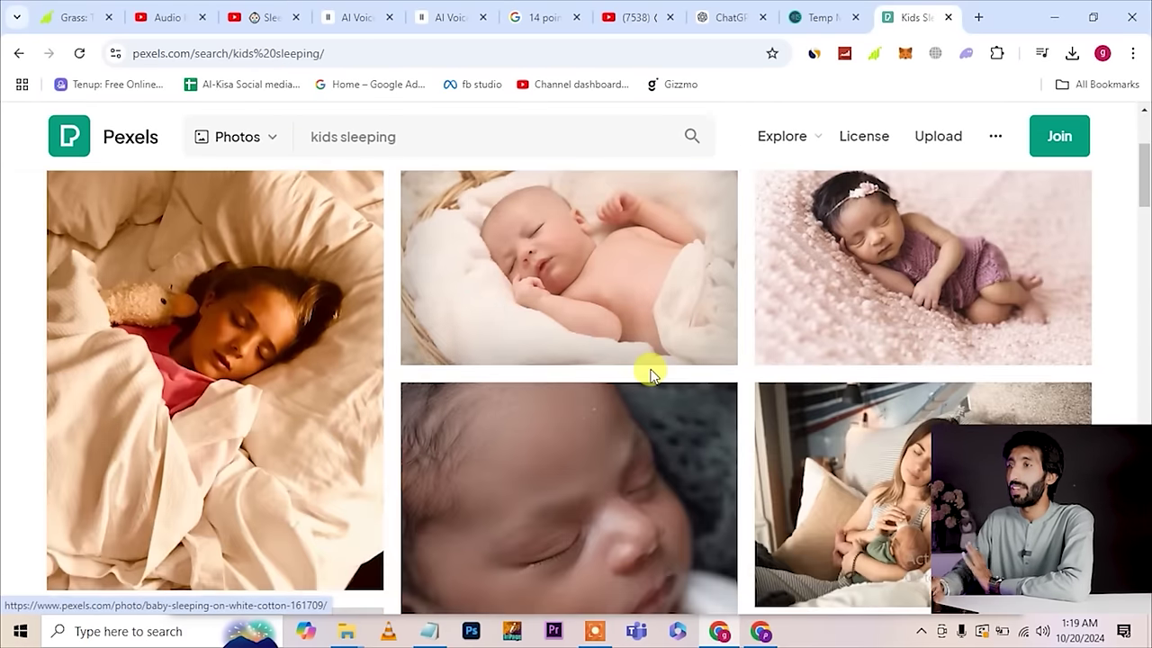
pyautogui.scroll(-8, 650, 375)
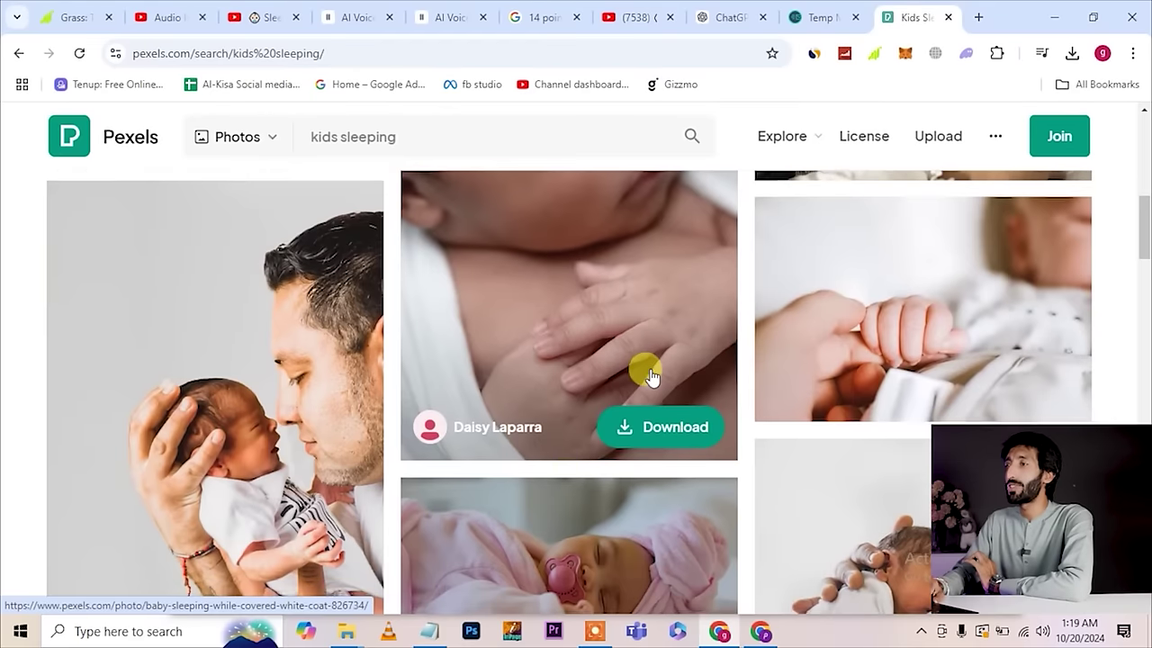
pyautogui.scroll(-5, 651, 375)
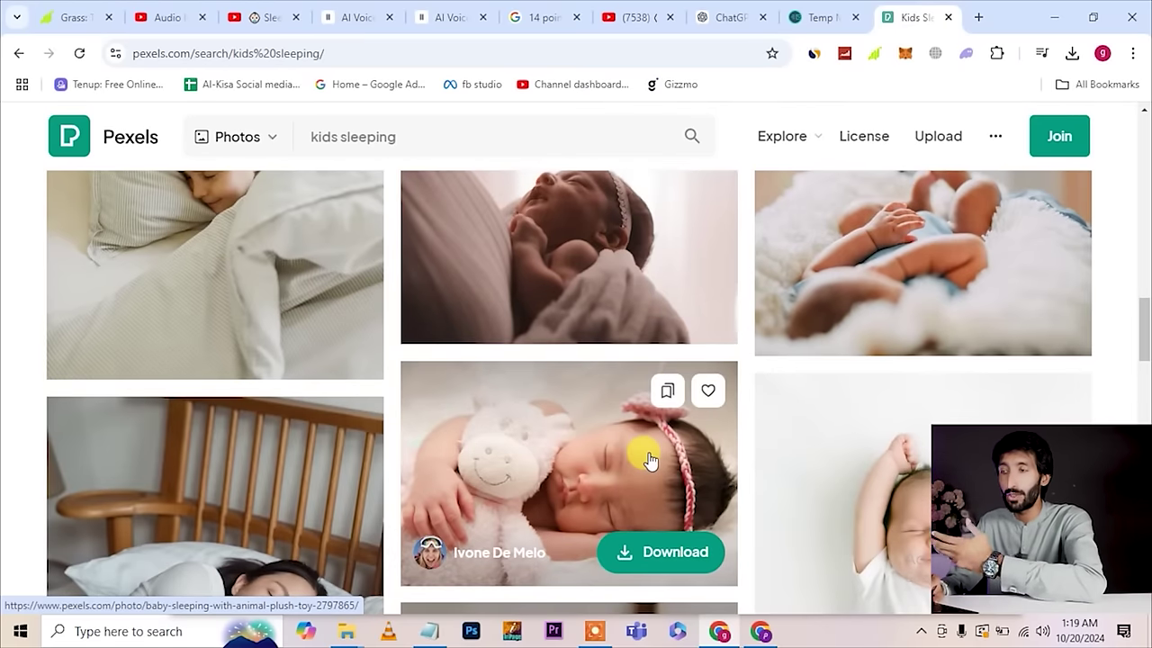
pyautogui.scroll(-3, 651, 461)
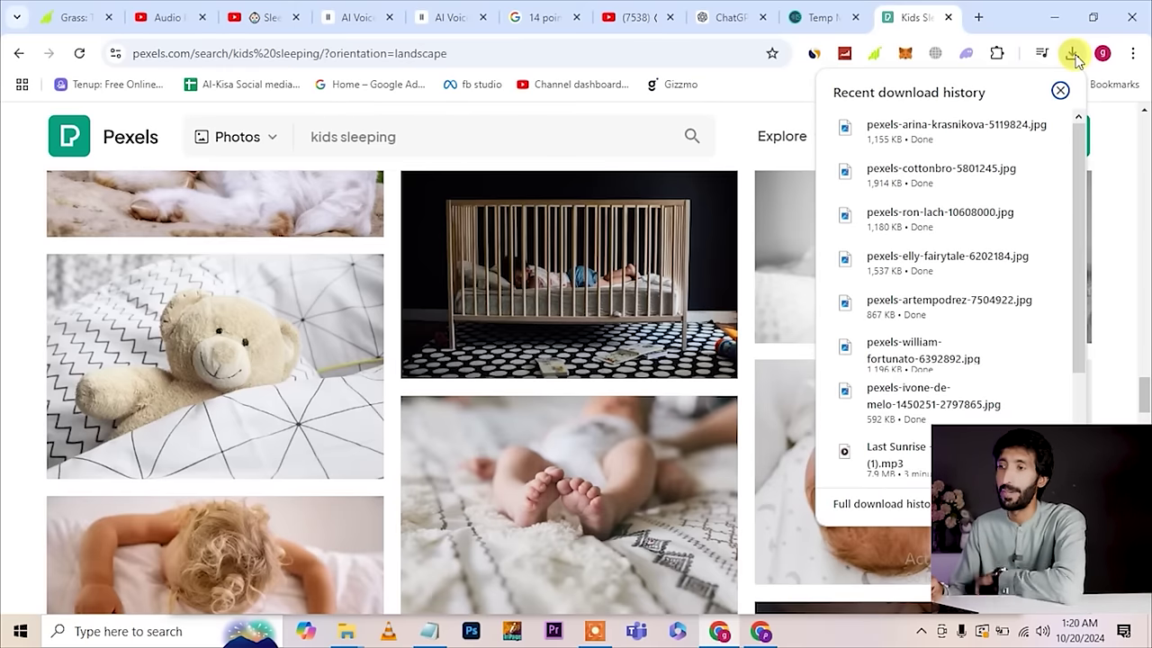
pyautogui.click(1113, 196)
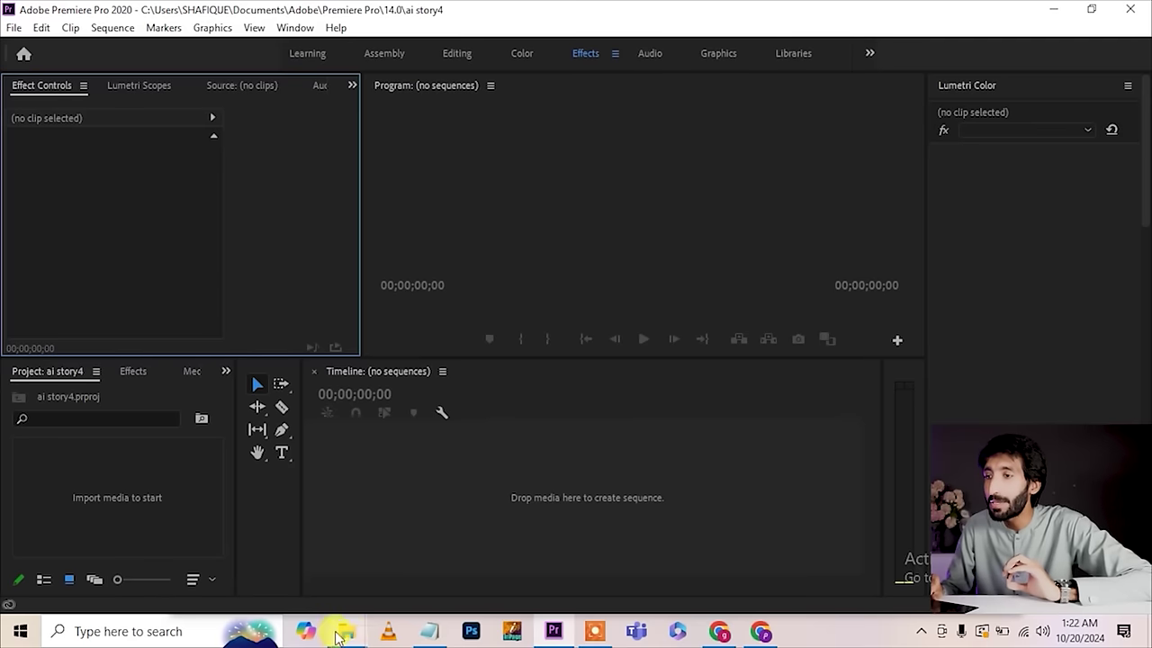
# Step: Bring the six adjacent Pexels photos from the Downloads folder into the empty Premiere Pro timeline as a new sequence and move the playhead to 00;00;12;18
pyautogui.moveTo(351, 636)
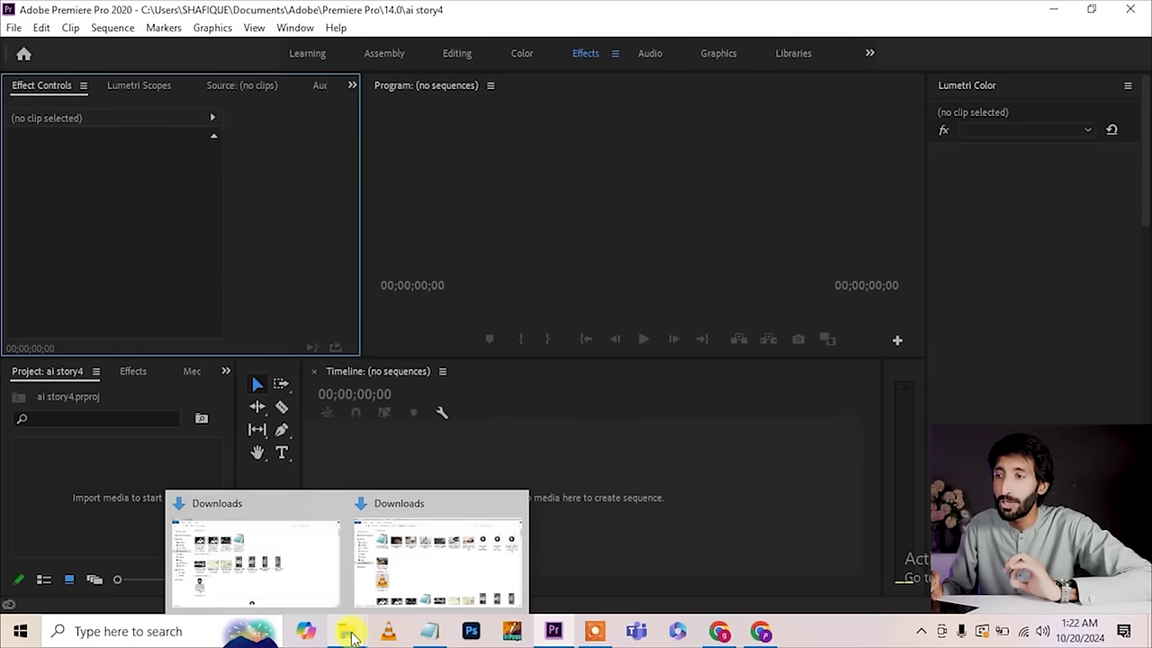
pyautogui.click(433, 560)
pyautogui.moveTo(298, 225); pyautogui.dragTo(396, 180)
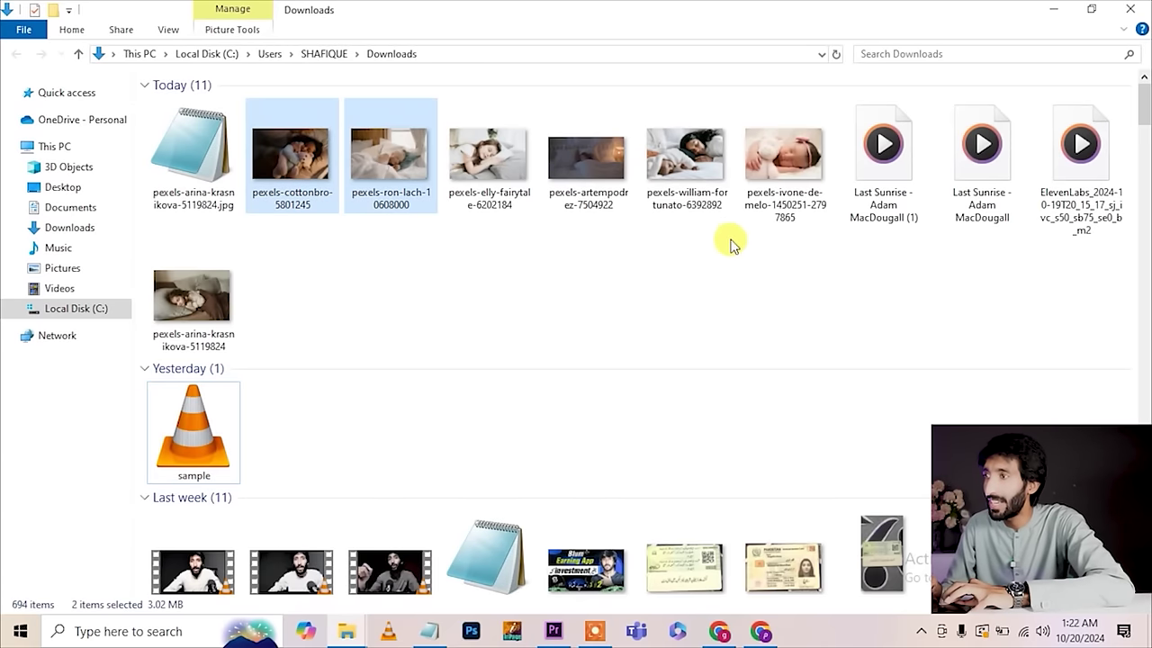
pyautogui.moveTo(732, 239); pyautogui.dragTo(405, 180)
pyautogui.click(304, 164)
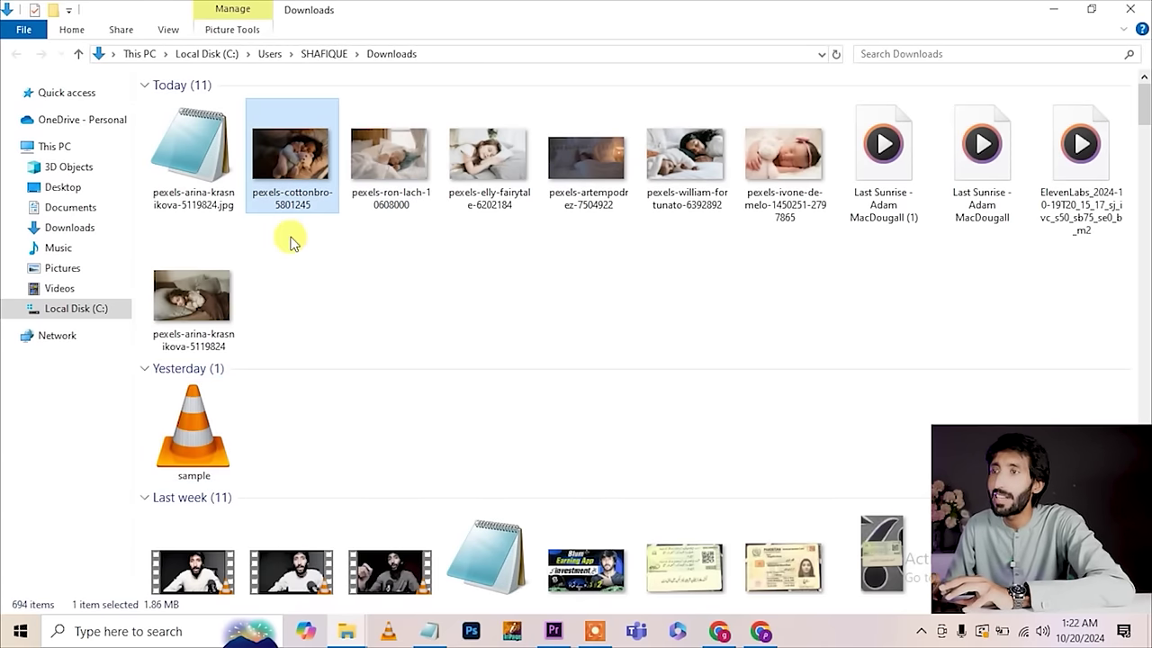
pyautogui.moveTo(290, 236); pyautogui.dragTo(792, 156)
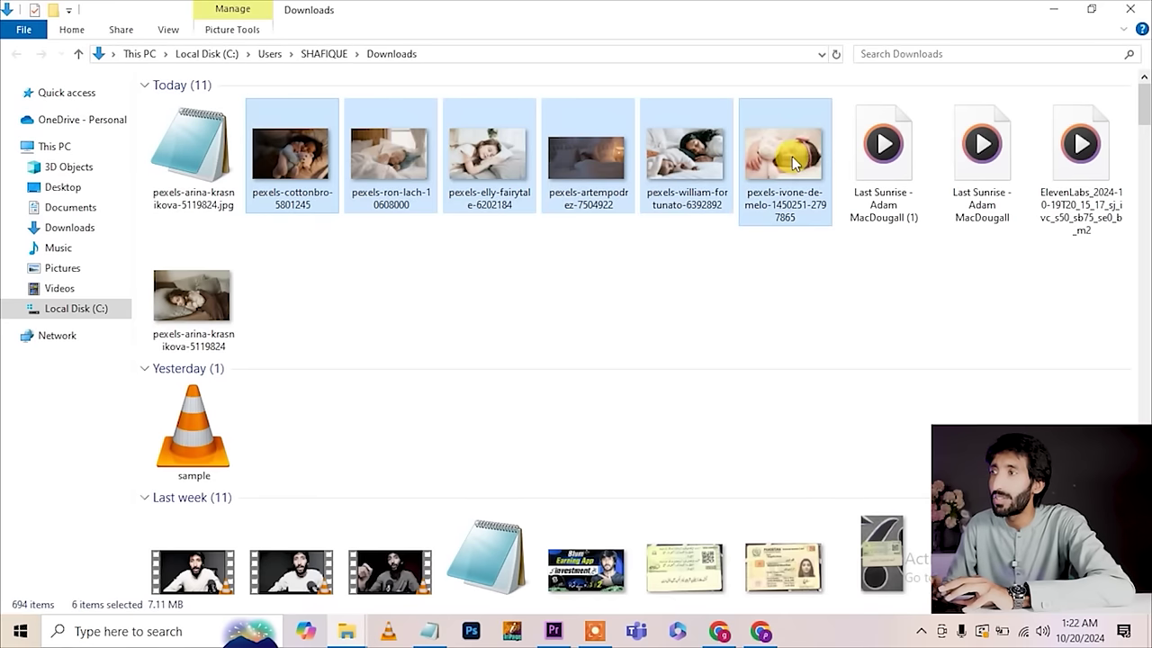
pyautogui.click(792, 156)
pyautogui.moveTo(792, 297); pyautogui.dragTo(284, 187)
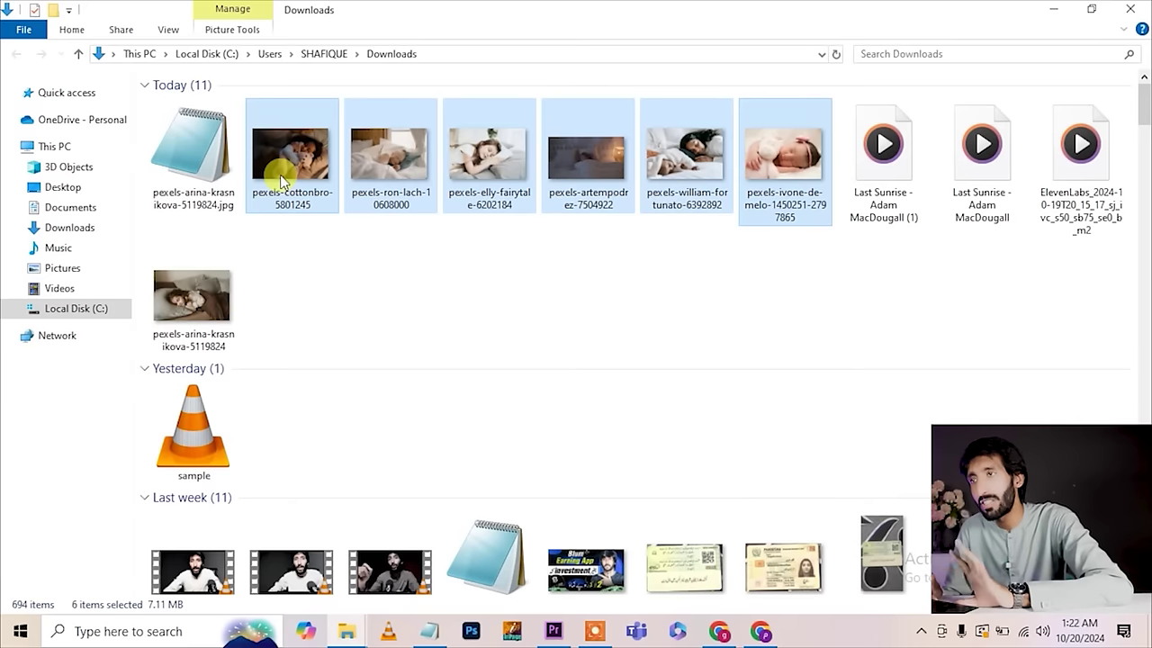
pyautogui.moveTo(282, 180); pyautogui.dragTo(475, 525)
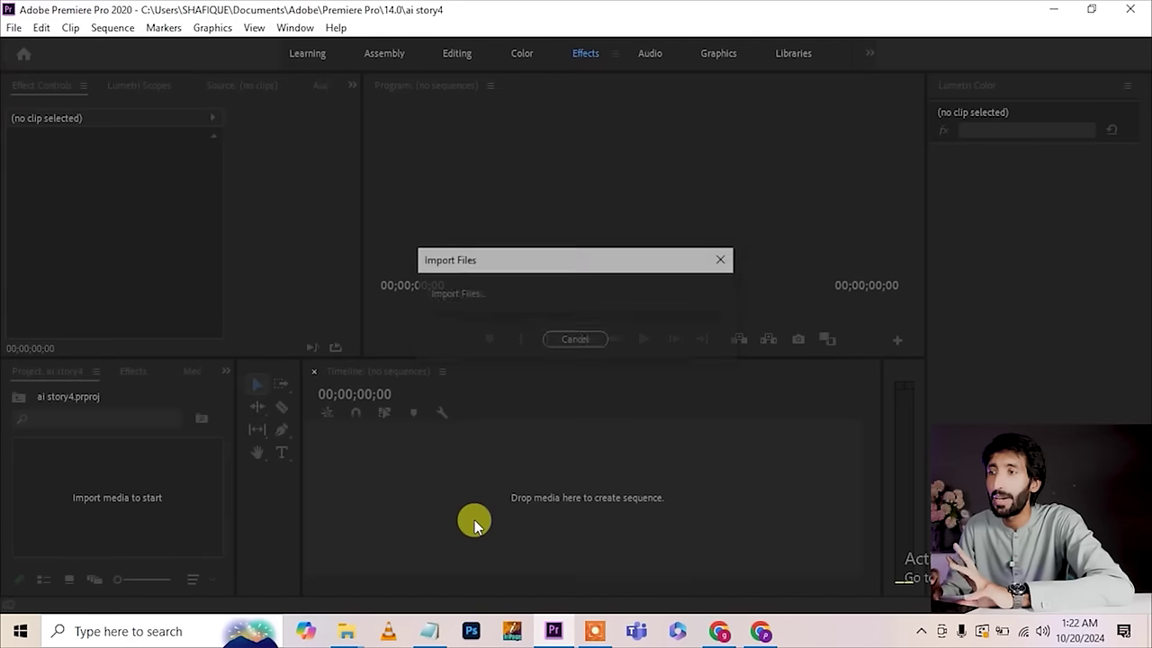
pyautogui.click(558, 456)
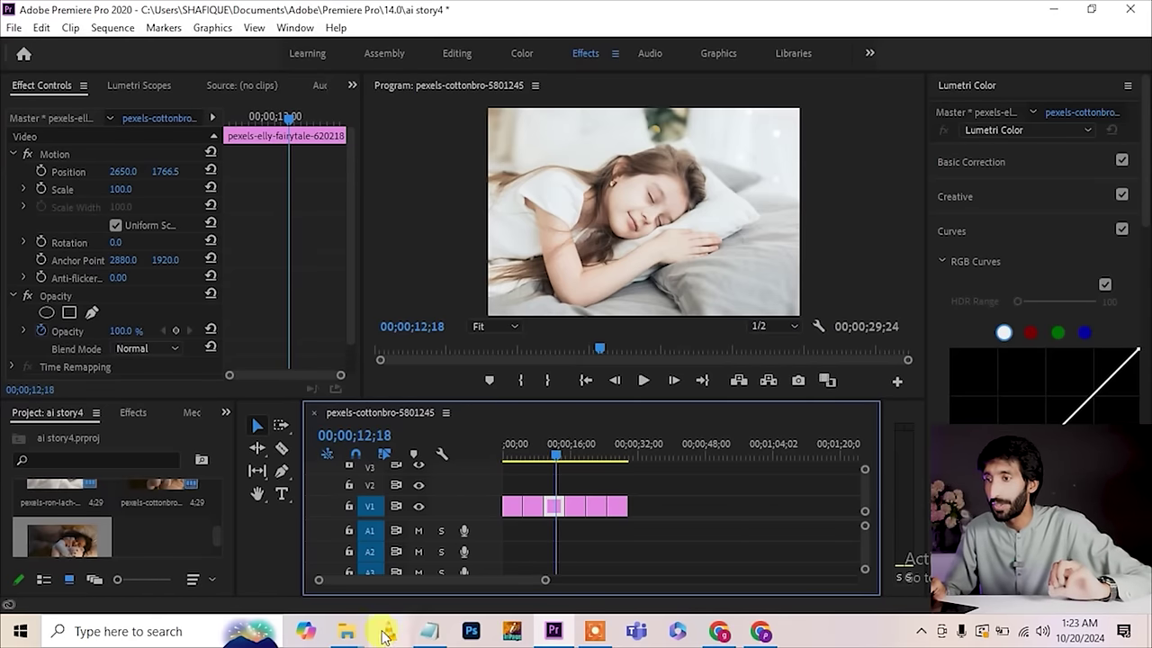
# Step: Add the ElevenLabs narration from the Downloads folder to audio track A1 and the Last Sunrise music to A2, both from the sequence start
pyautogui.moveTo(345, 628)
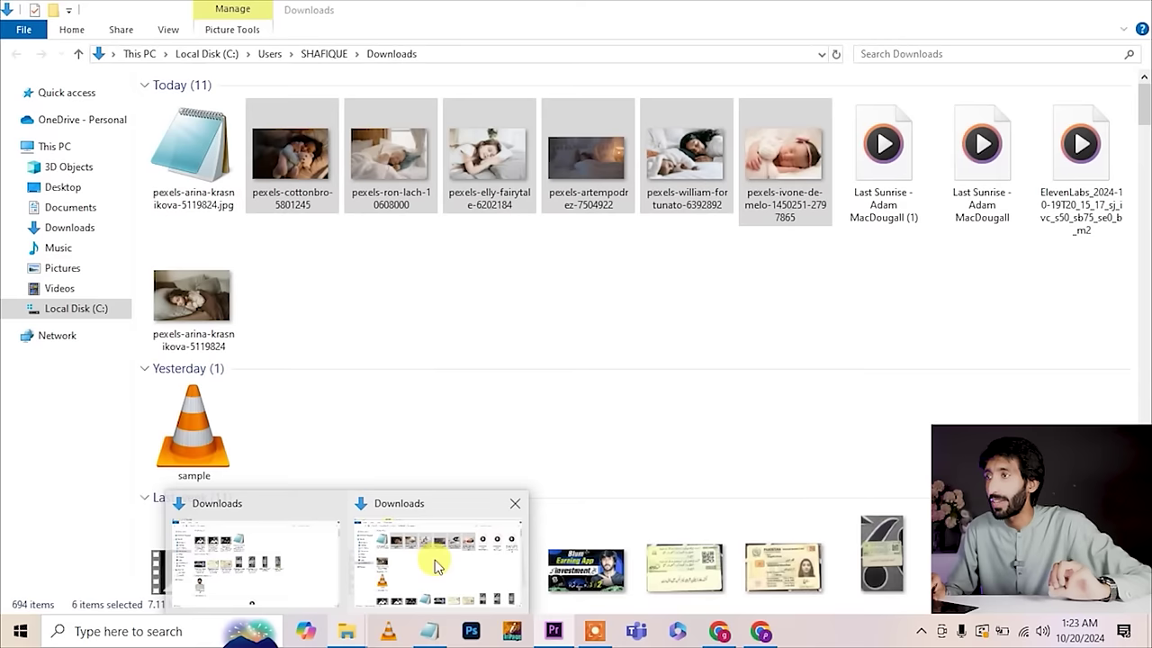
pyautogui.click(435, 560)
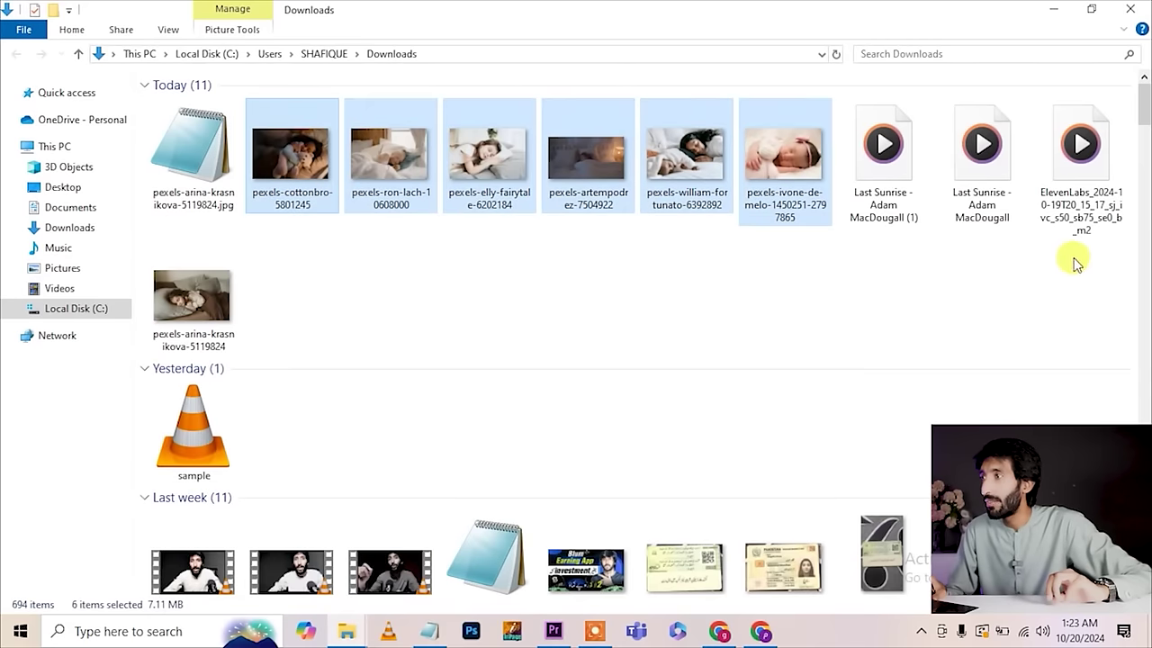
pyautogui.click(1068, 173)
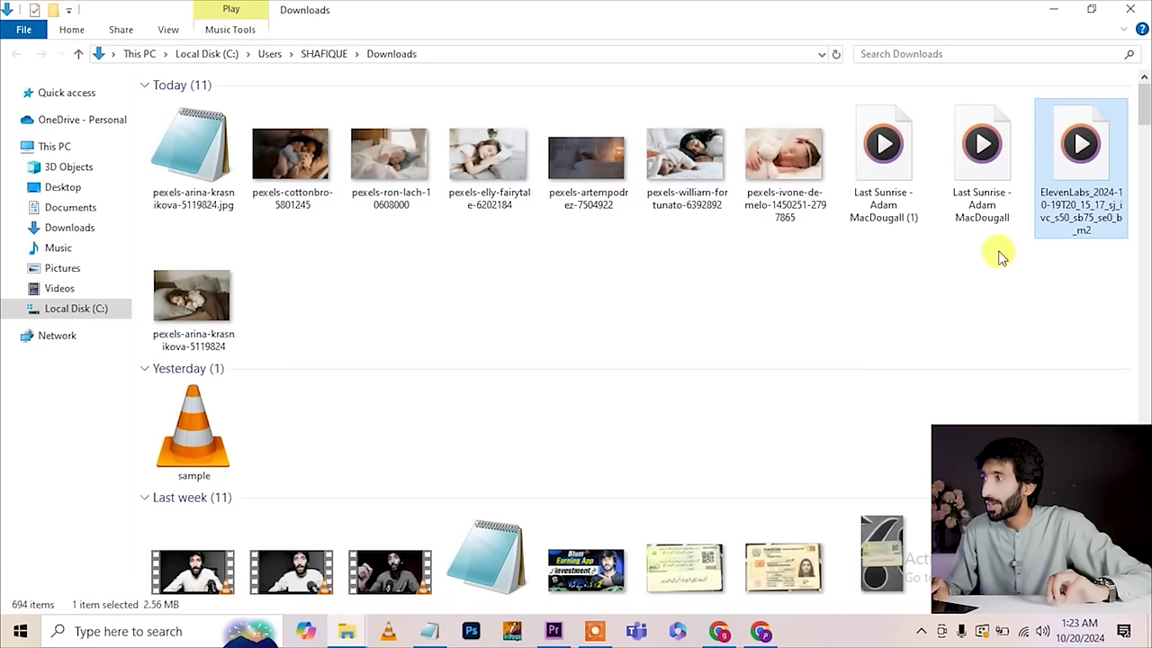
pyautogui.moveTo(1093, 144); pyautogui.dragTo(501, 527)
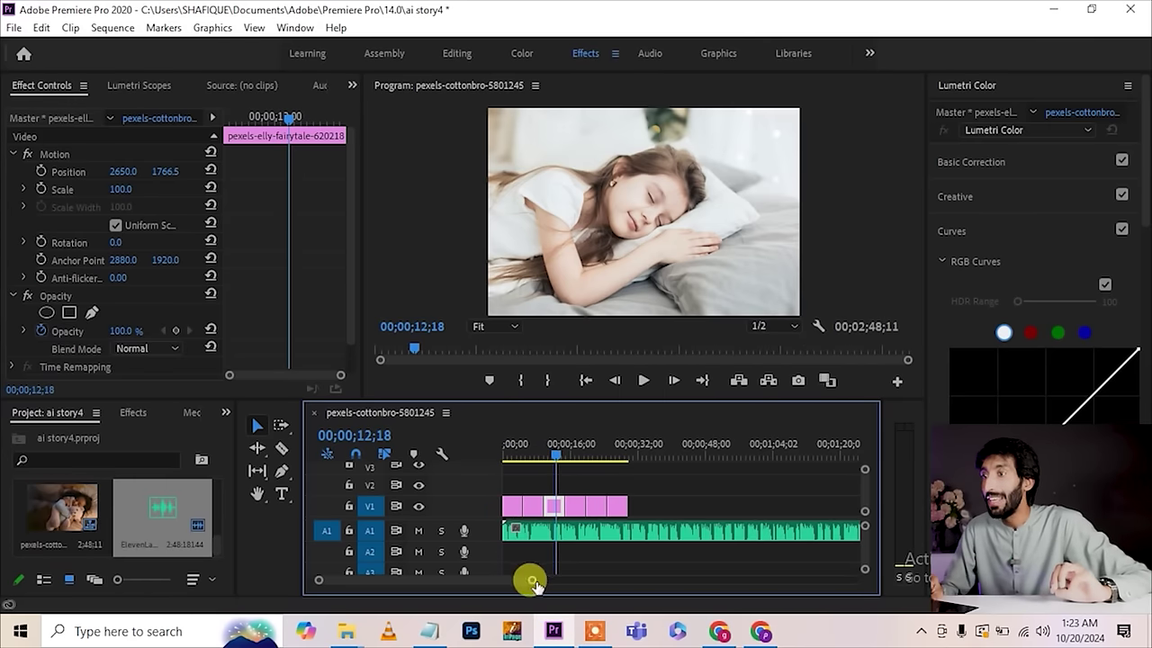
pyautogui.moveTo(531, 583); pyautogui.dragTo(652, 585)
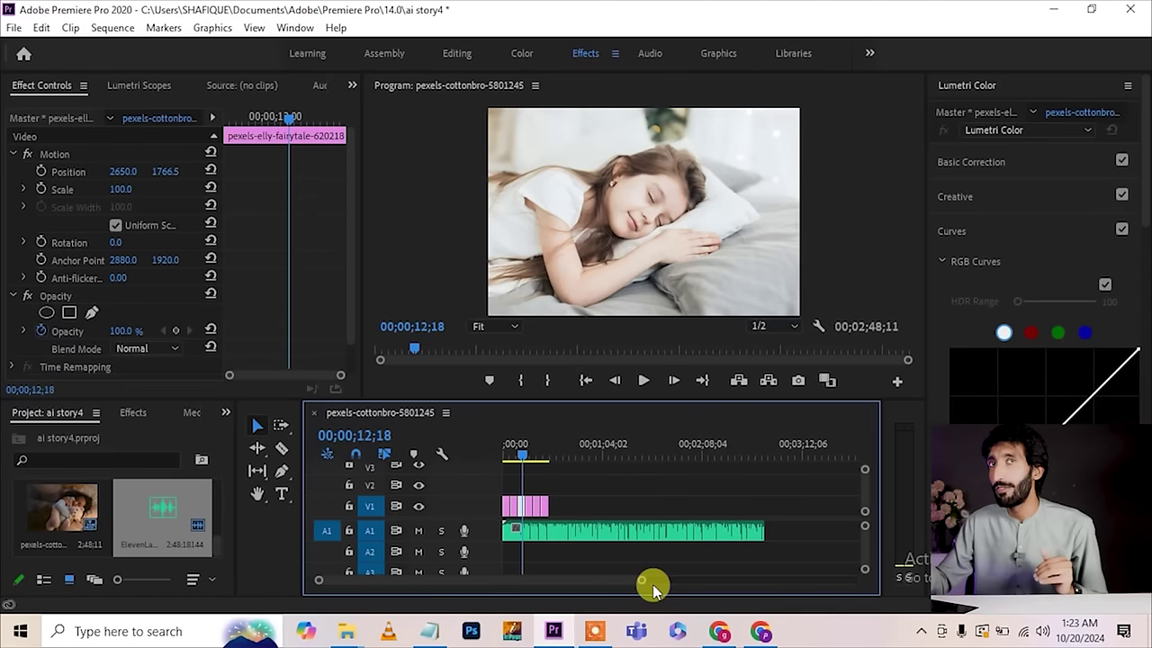
pyautogui.moveTo(652, 584); pyautogui.dragTo(501, 551)
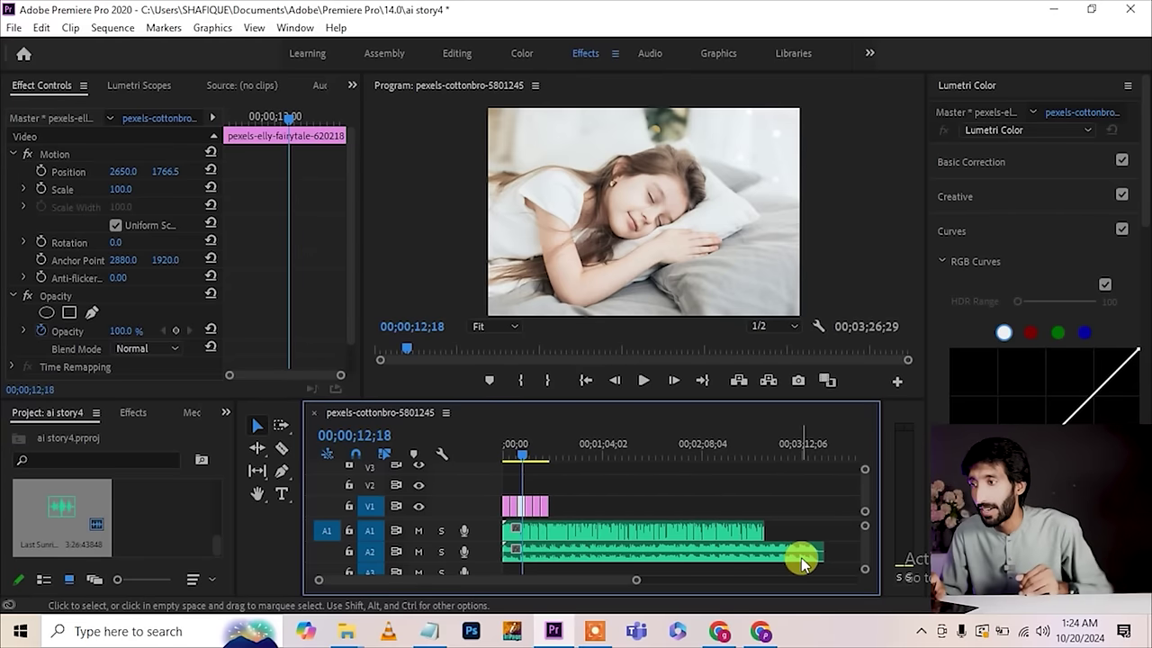
# Step: Shift the narration clip to start with the second photo, and split the music on A2 at that point with the Razor tool
pyautogui.moveTo(630, 578); pyautogui.dragTo(519, 577)
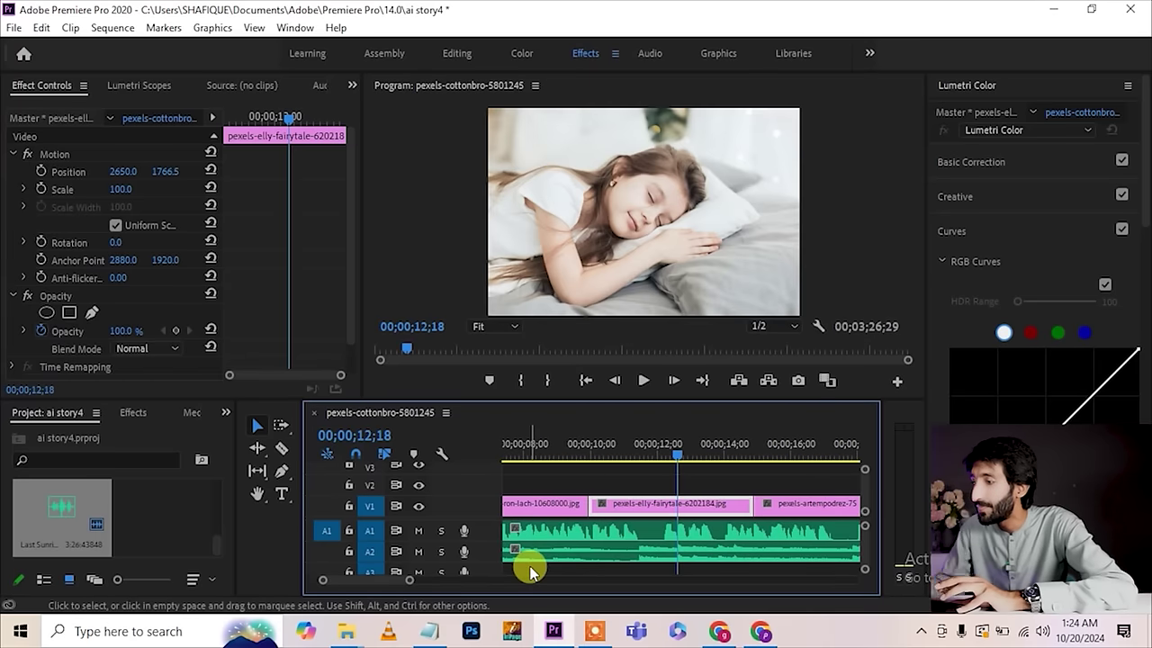
pyautogui.press('Home')
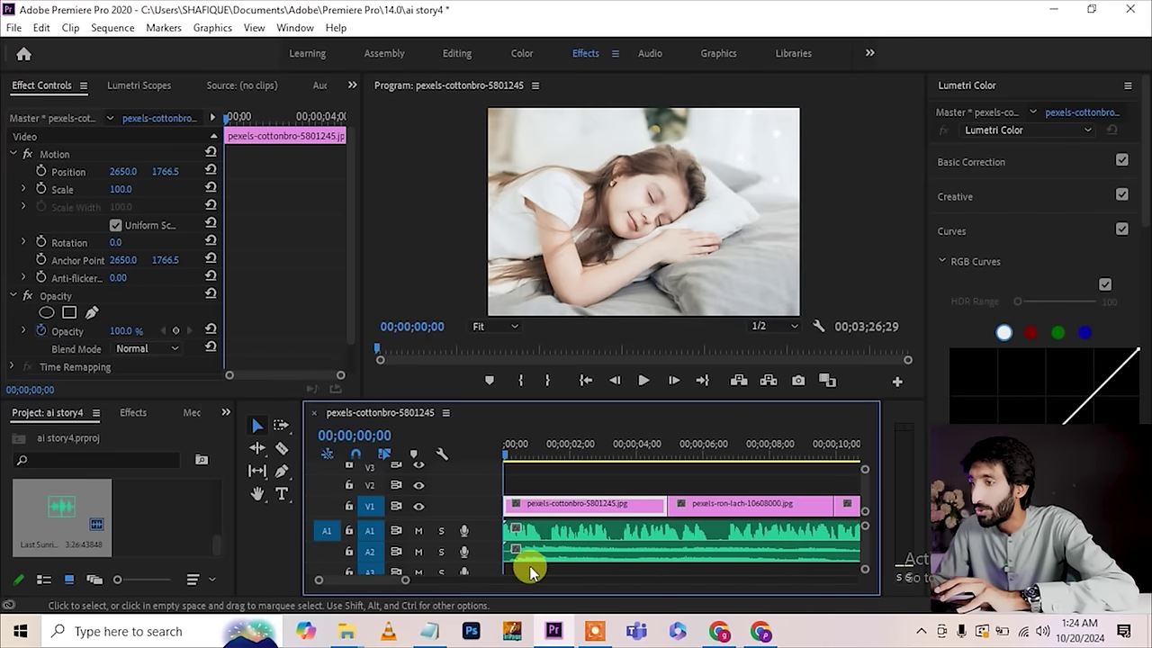
pyautogui.click(586, 531)
pyautogui.moveTo(566, 531); pyautogui.dragTo(731, 535)
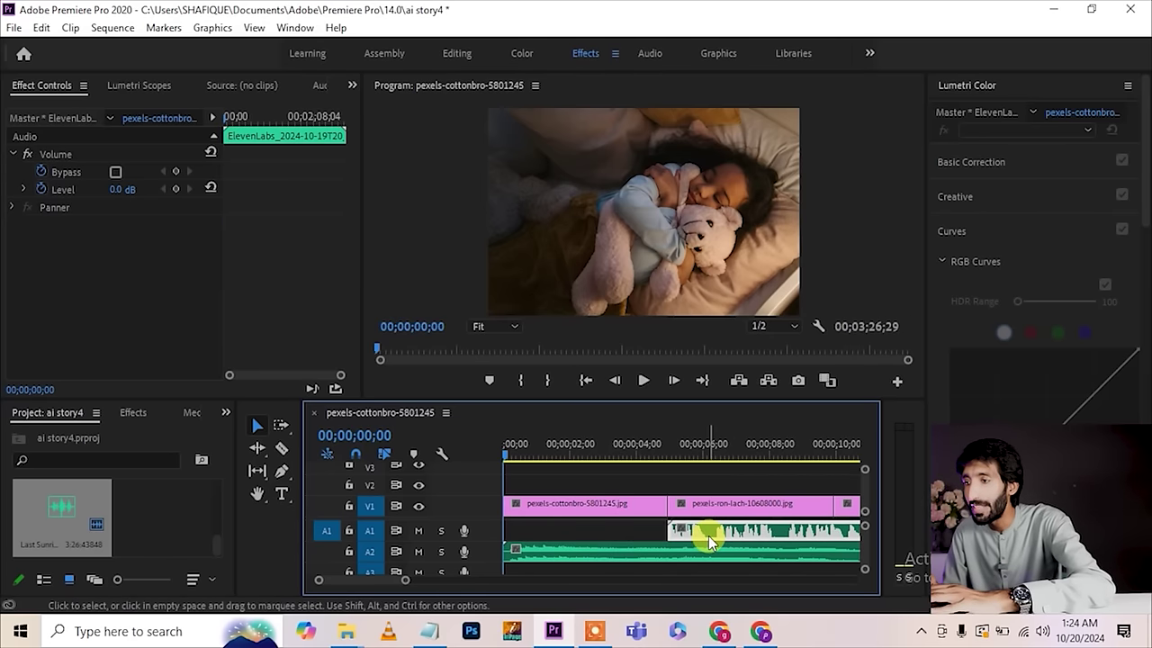
pyautogui.press('c')
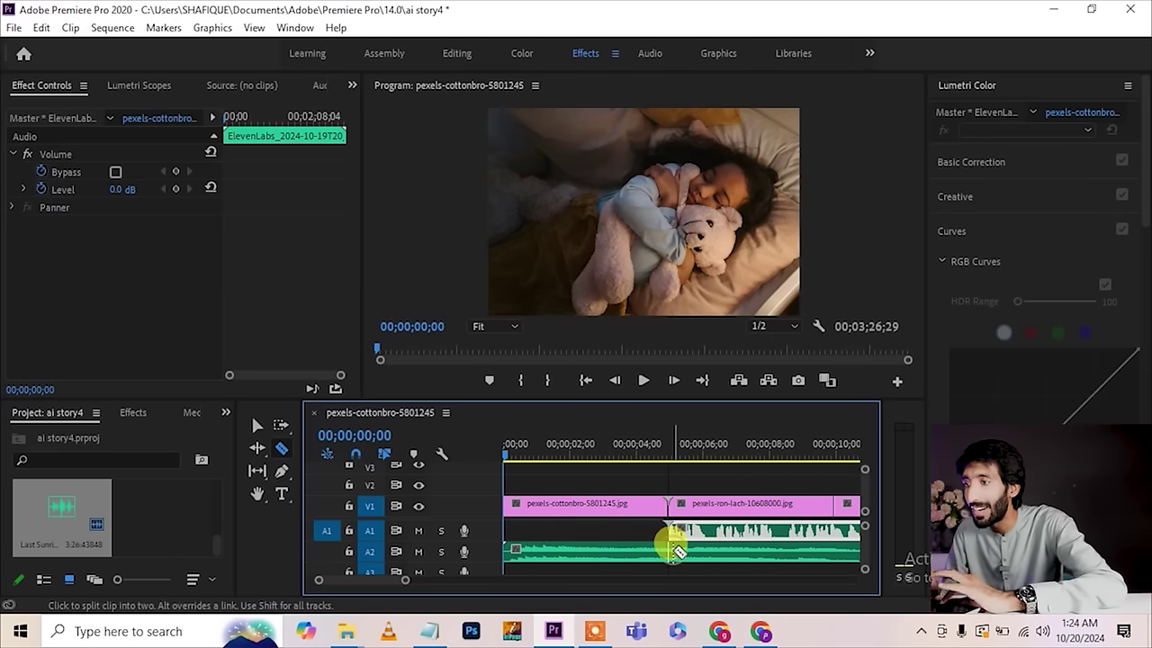
pyautogui.click(675, 551)
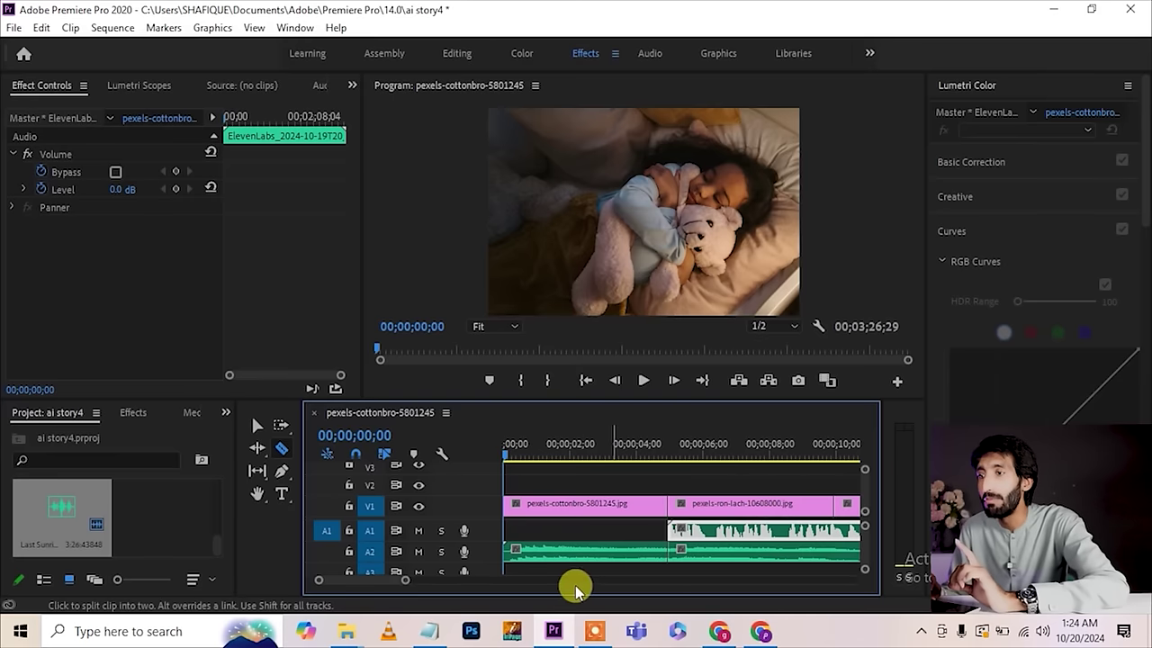
# Step: Split the music on A2 at the end of the narration and select the leftover tail
pyautogui.moveTo(399, 578); pyautogui.dragTo(639, 589)
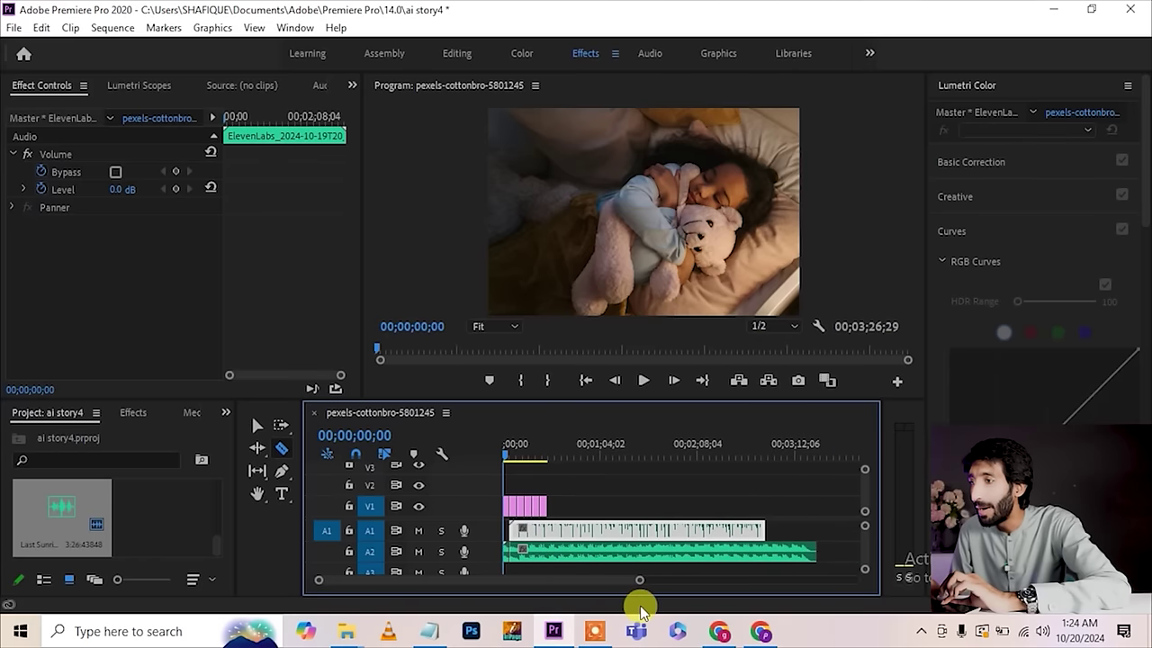
pyautogui.click(772, 552)
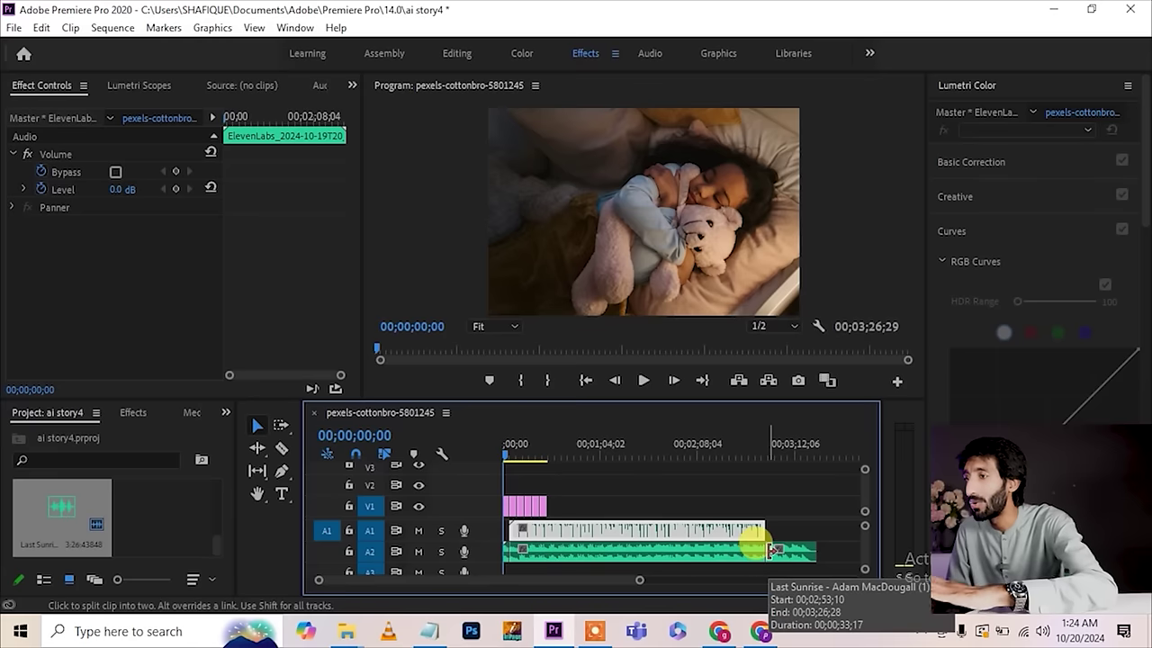
pyautogui.press('v')
pyautogui.click(801, 554)
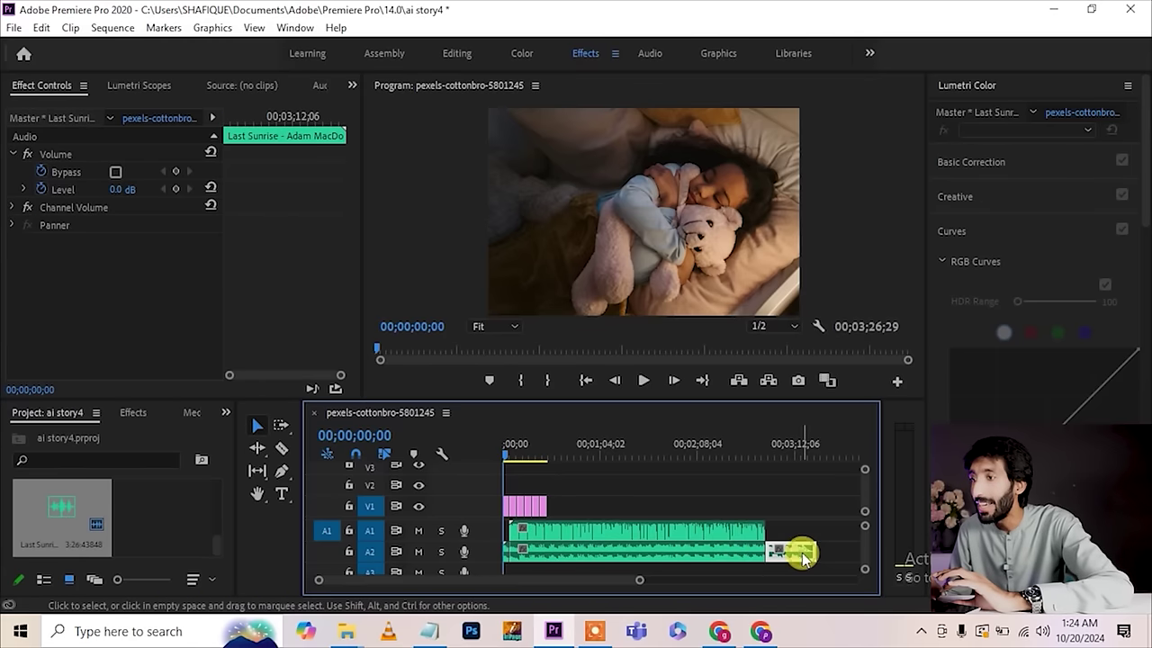
# Step: Turn off level keyframing on the middle music section, lower its volume to -9.2 dB, and play back the mix
pyautogui.click(651, 556)
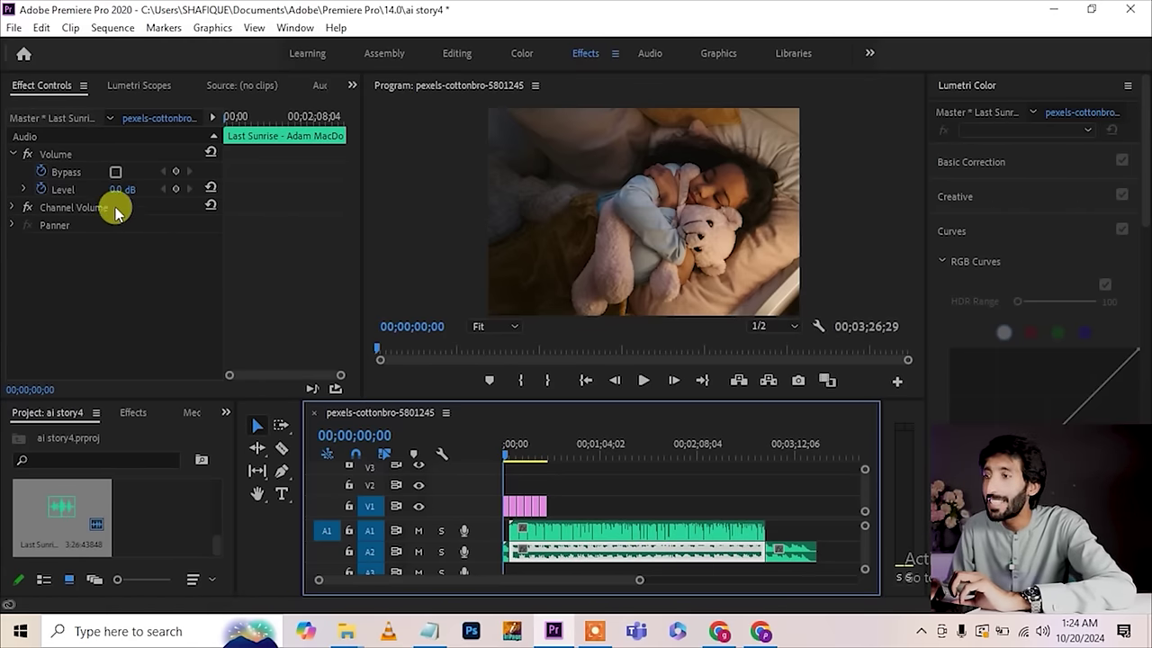
pyautogui.click(41, 190)
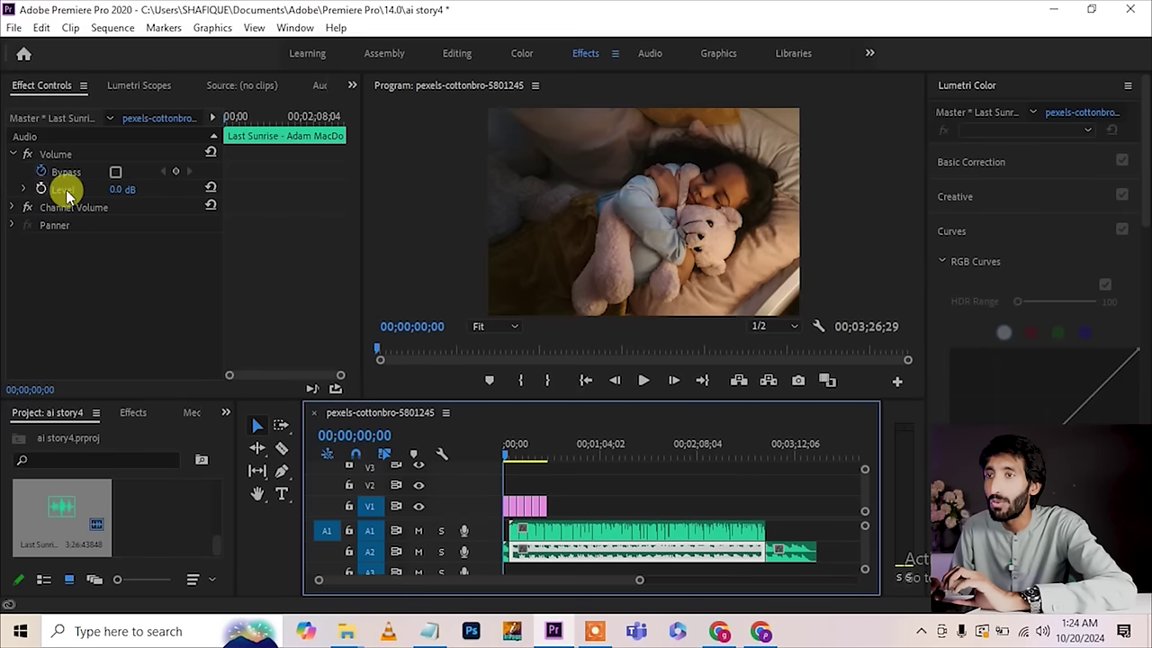
pyautogui.moveTo(117, 189); pyautogui.dragTo(99, 194)
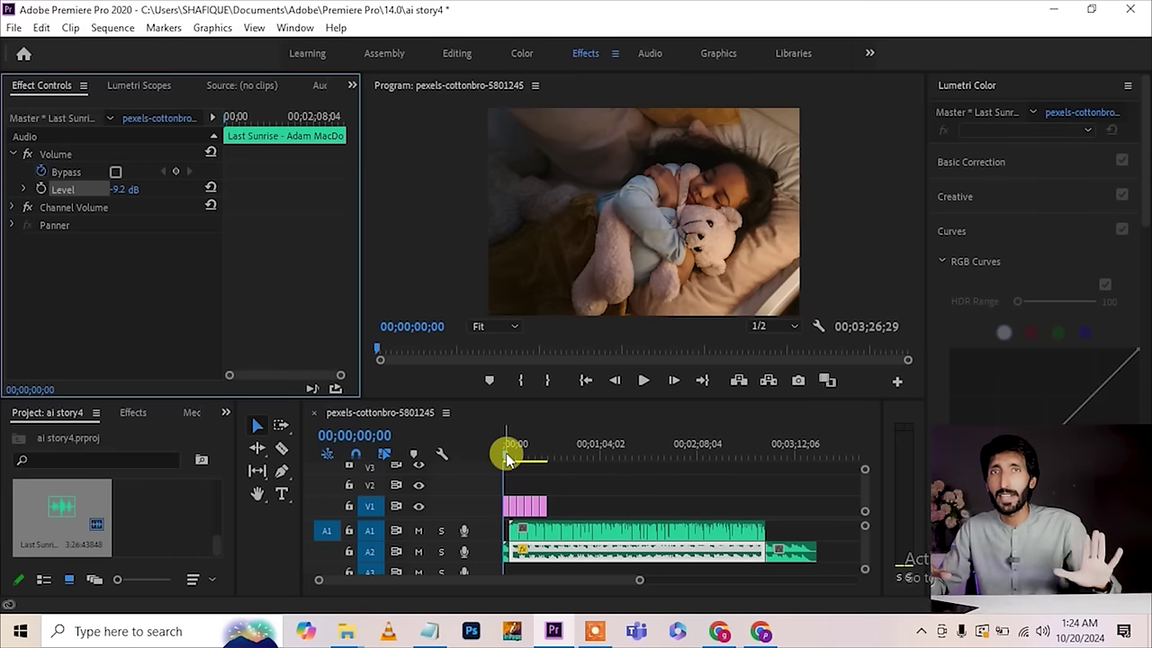
pyautogui.press('space')
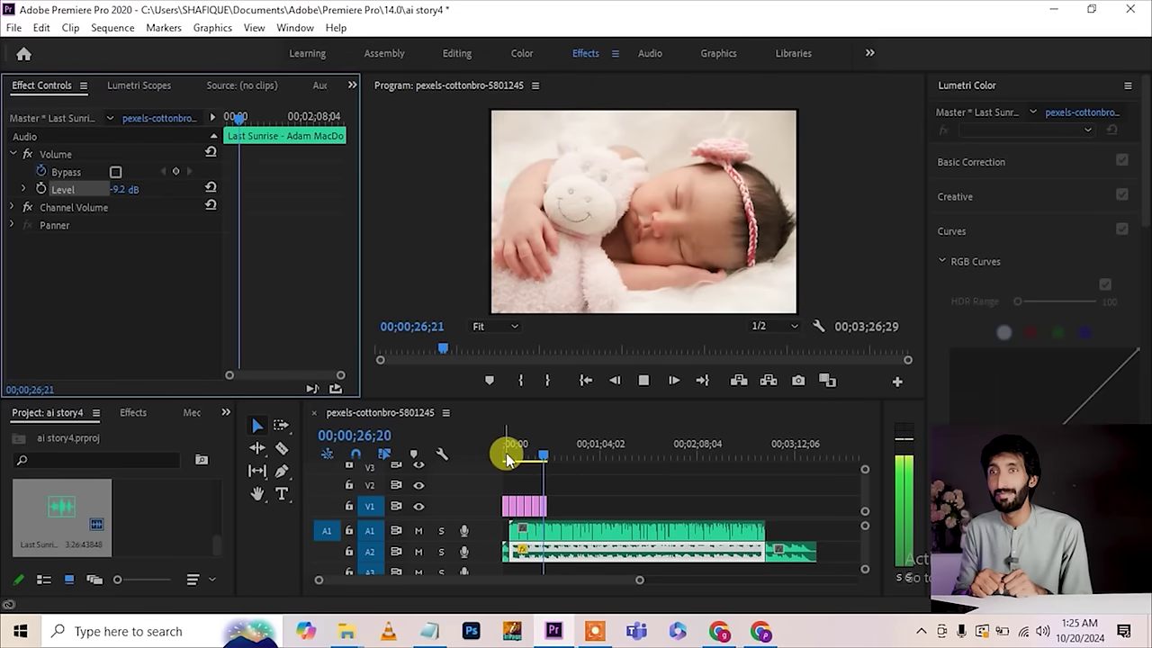
pyautogui.press('space')
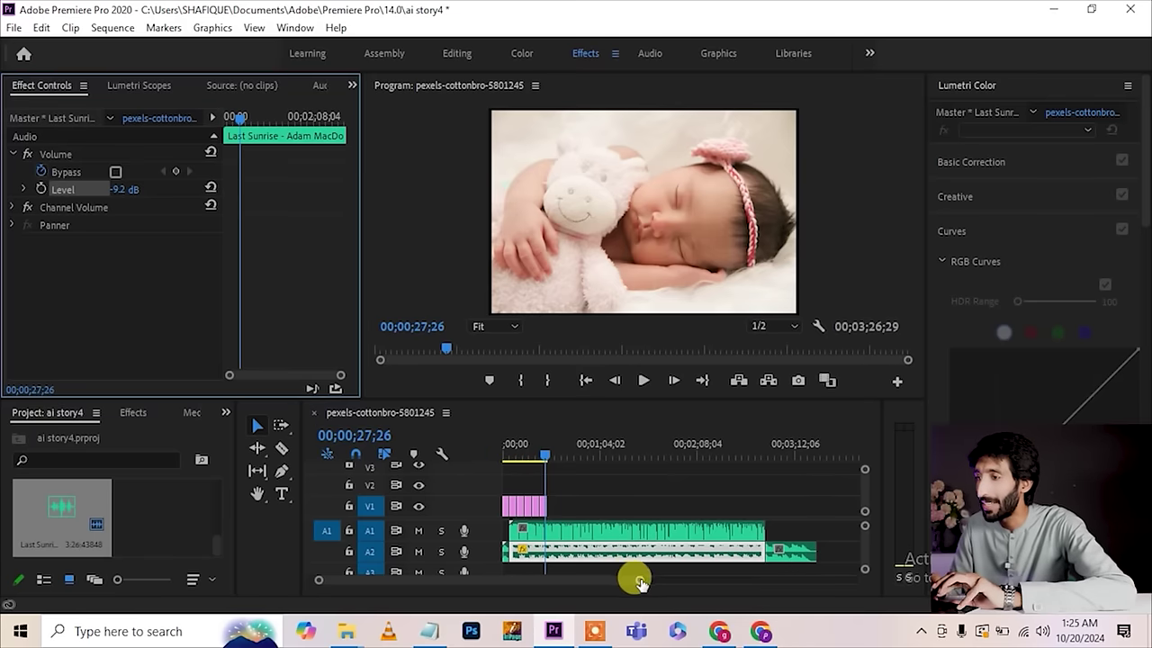
# Step: Shift the other five photos on V1 to near the two-minute mark and extend the first photo past the playhead
pyautogui.moveTo(563, 492); pyautogui.dragTo(681, 511)
pyautogui.moveTo(511, 506); pyautogui.dragTo(560, 505)
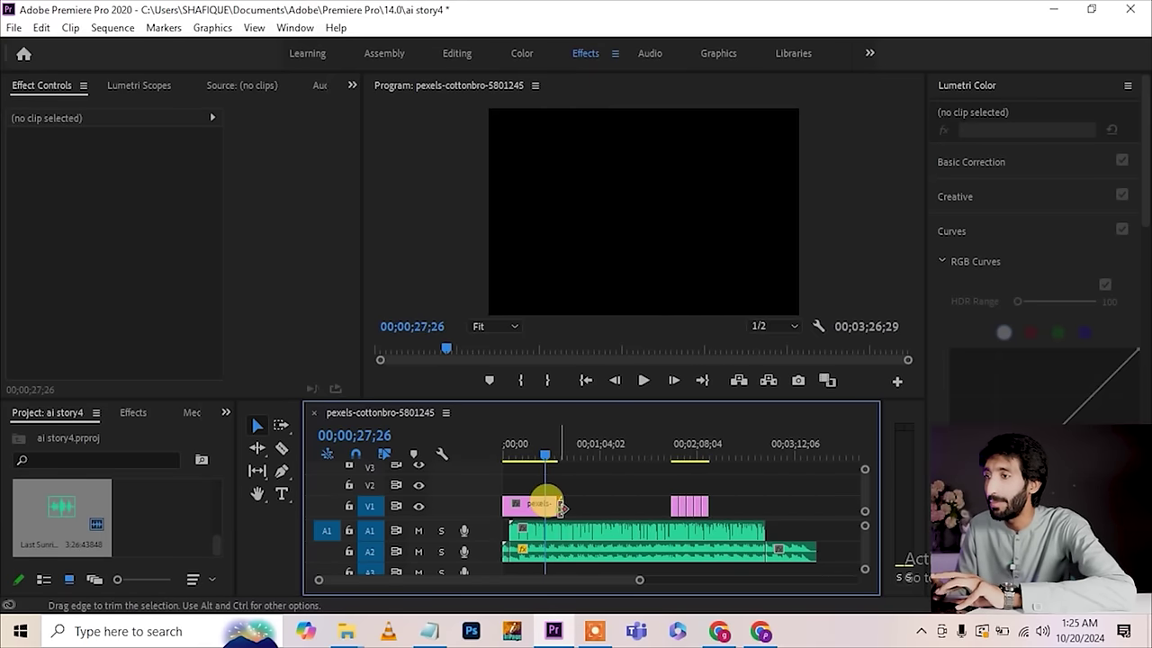
# Step: Play the sequence from the start to check the first photo's zoom animation with the audio
pyautogui.click(545, 458)
pyautogui.moveTo(545, 457); pyautogui.dragTo(505, 458)
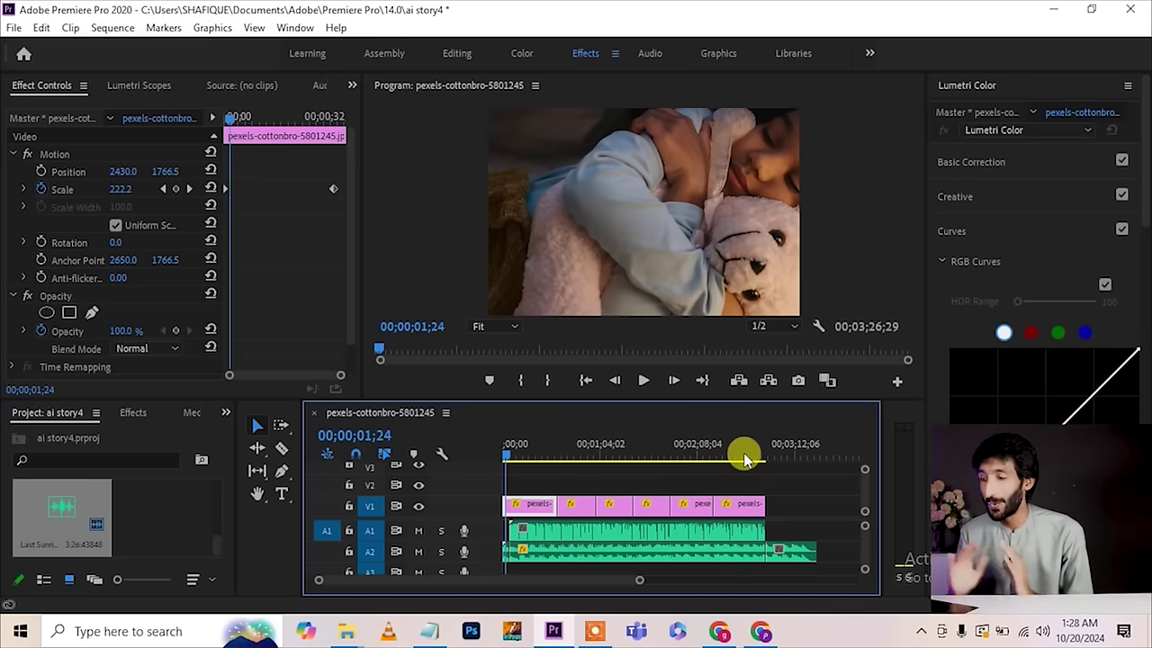
pyautogui.press('Home')
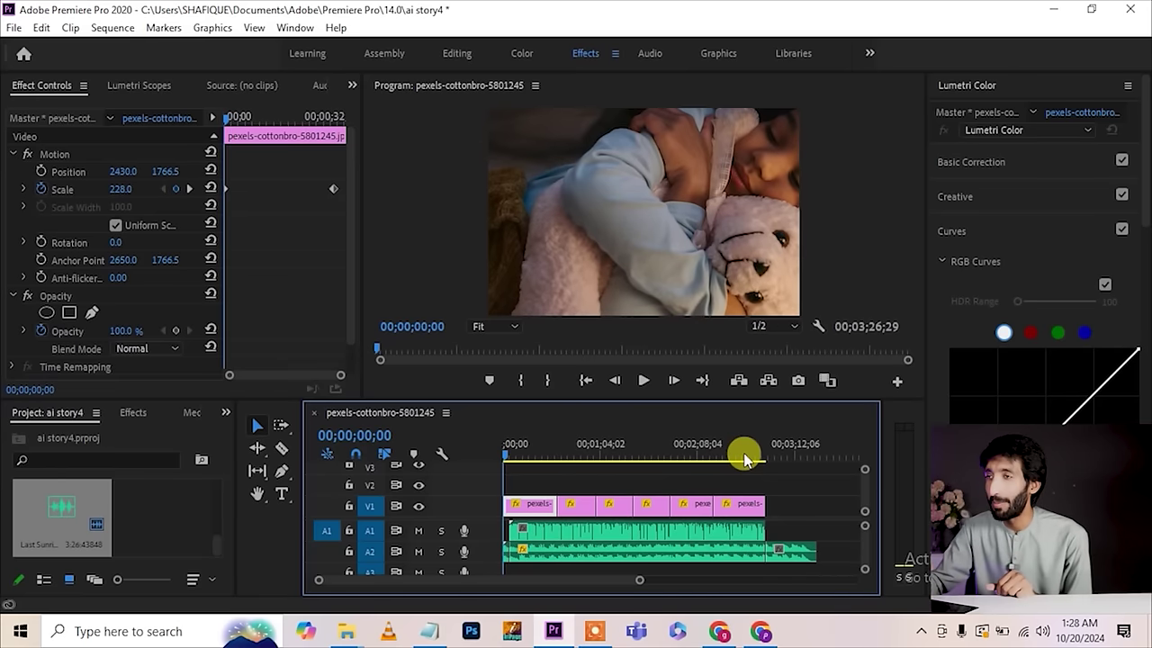
pyautogui.press('space')
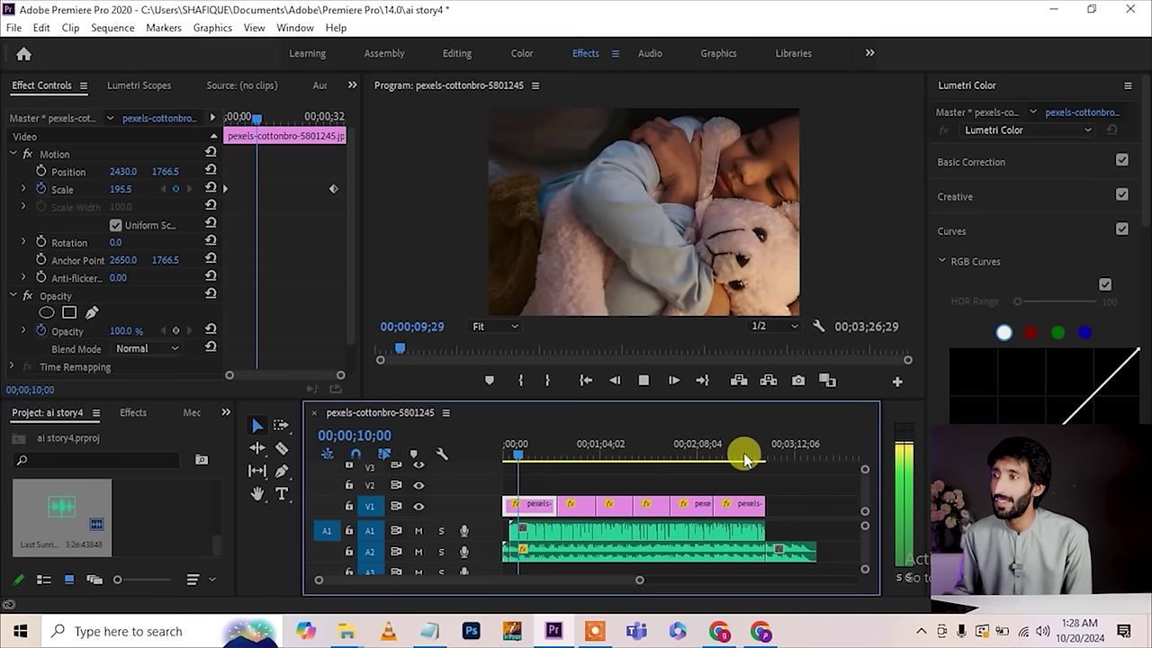
pyautogui.press('space')
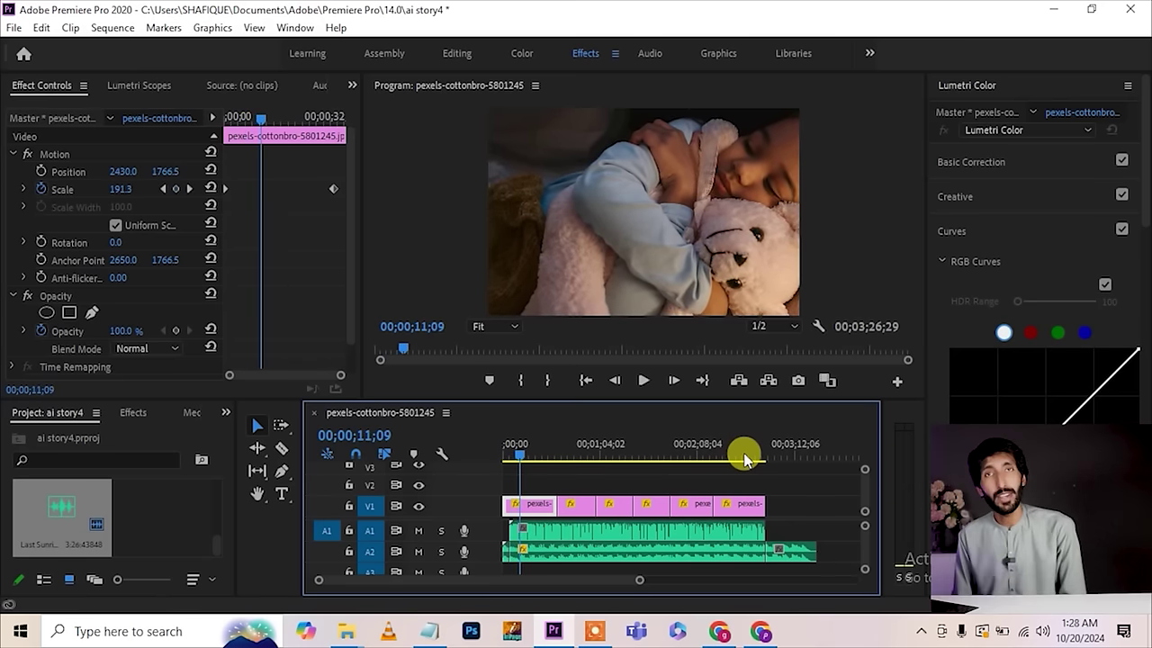
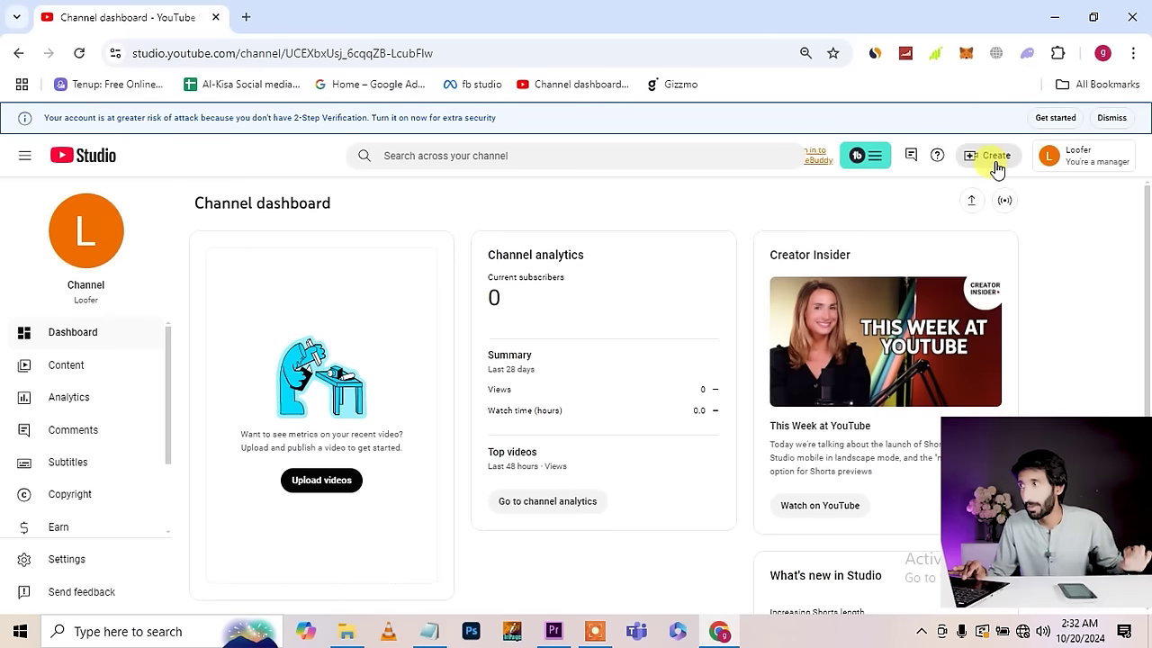
# Step: In YouTube Studio, review the channel's country of residence options and keywords in the channel settings, then close the settings
pyautogui.click(79, 561)
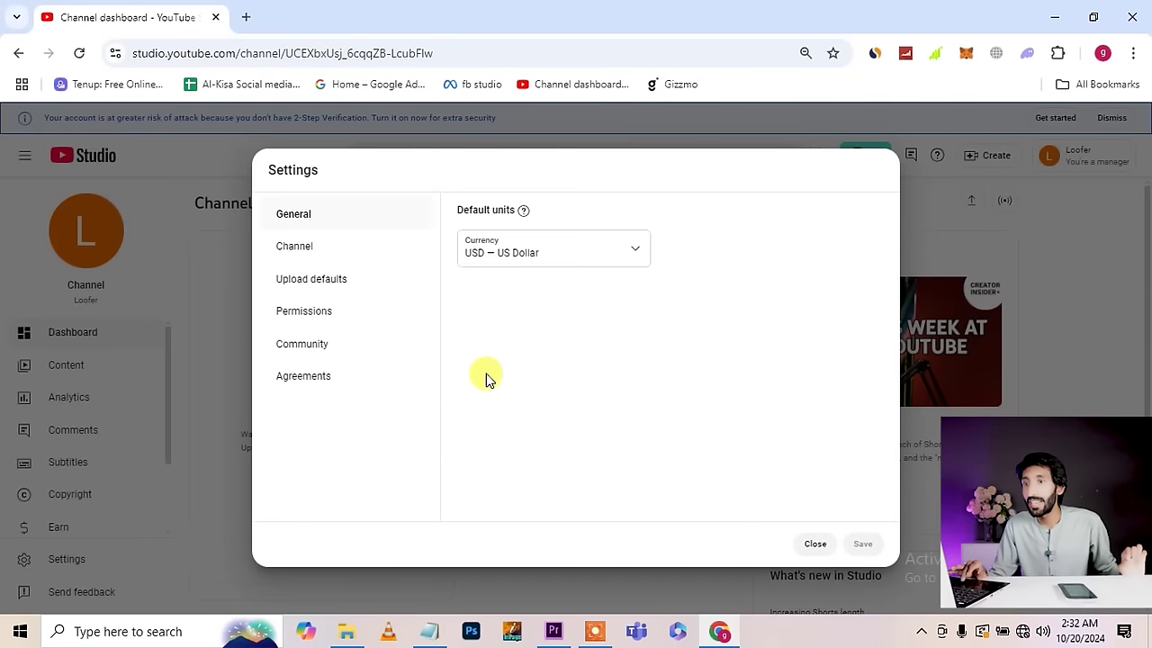
pyautogui.click(306, 251)
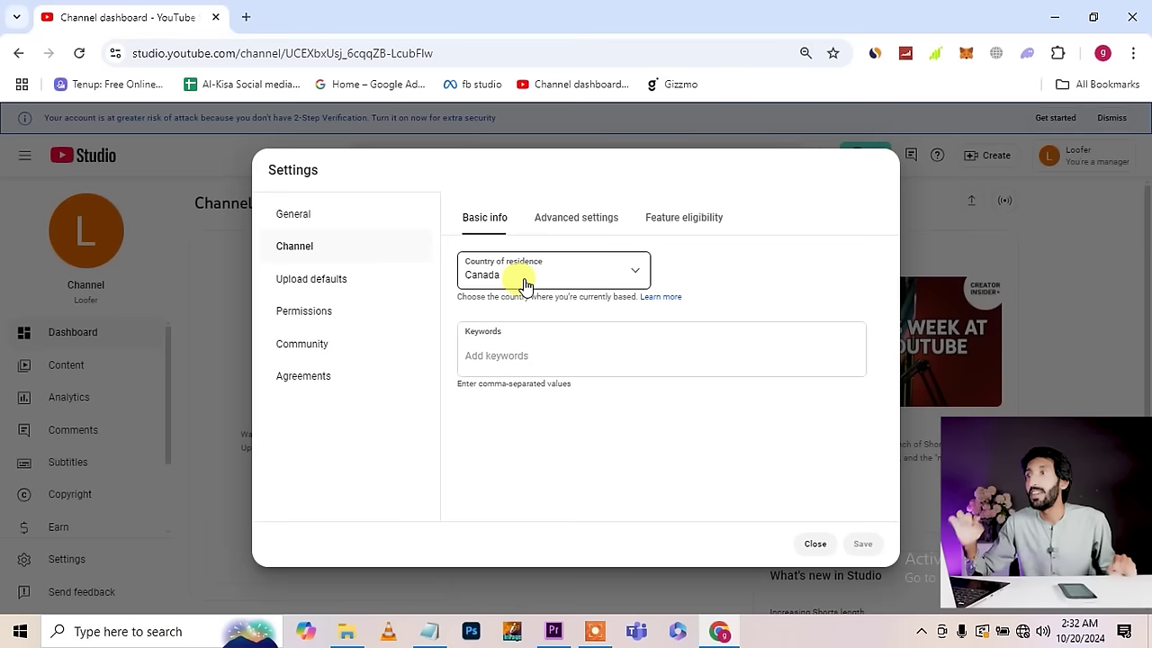
pyautogui.click(526, 284)
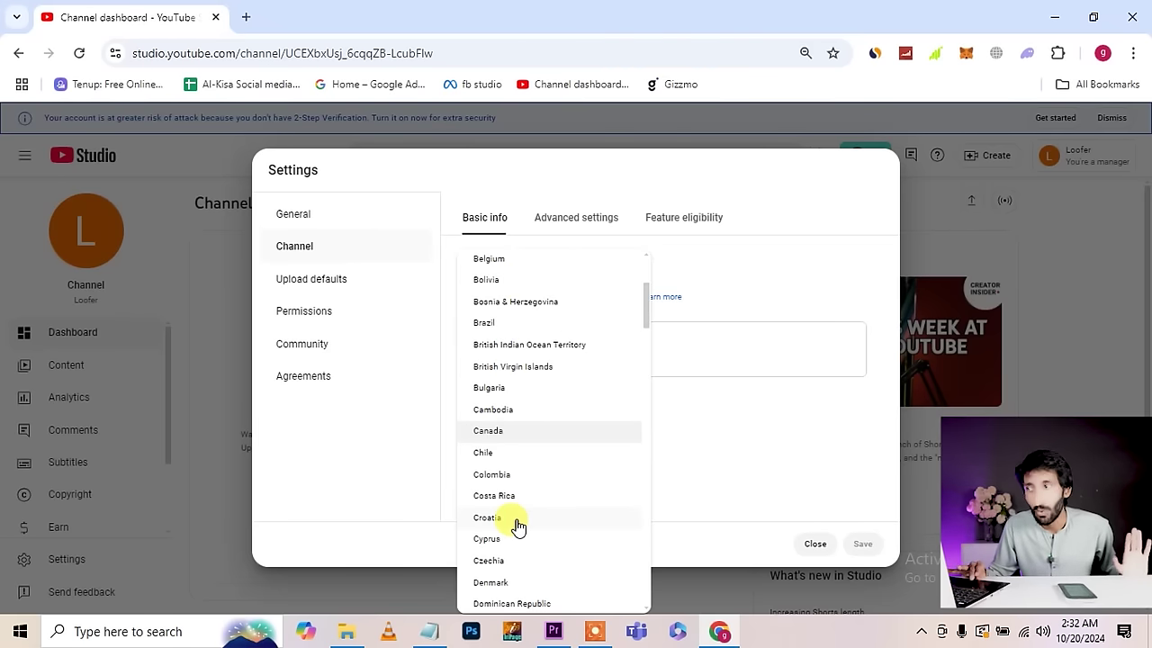
pyautogui.click(709, 469)
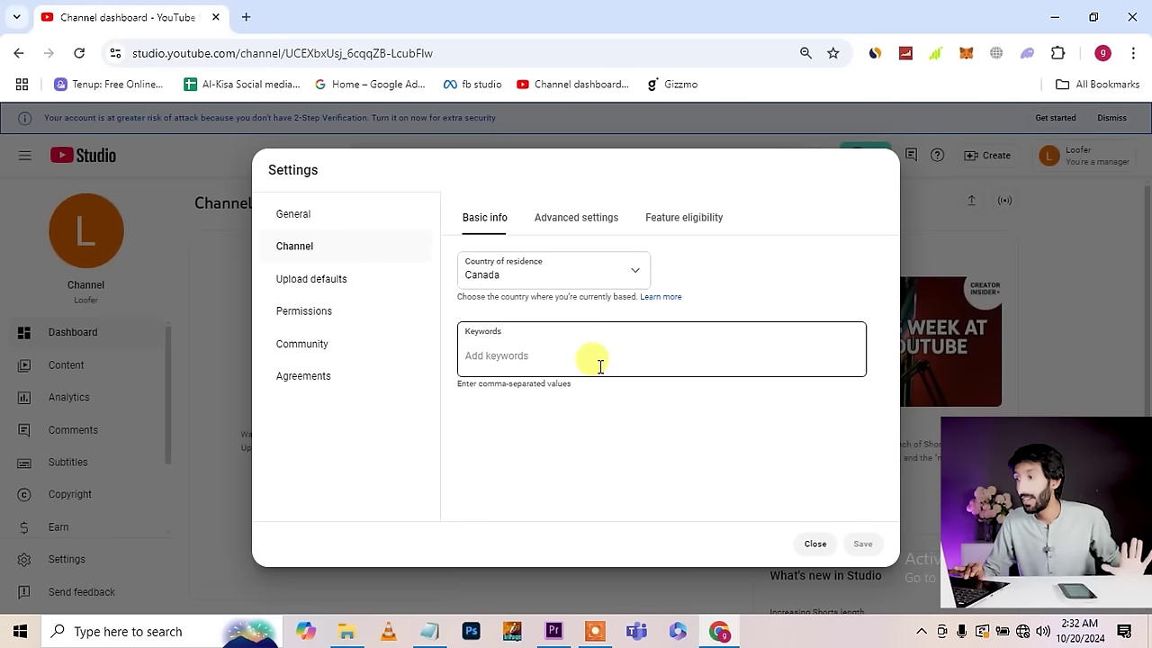
pyautogui.click(814, 544)
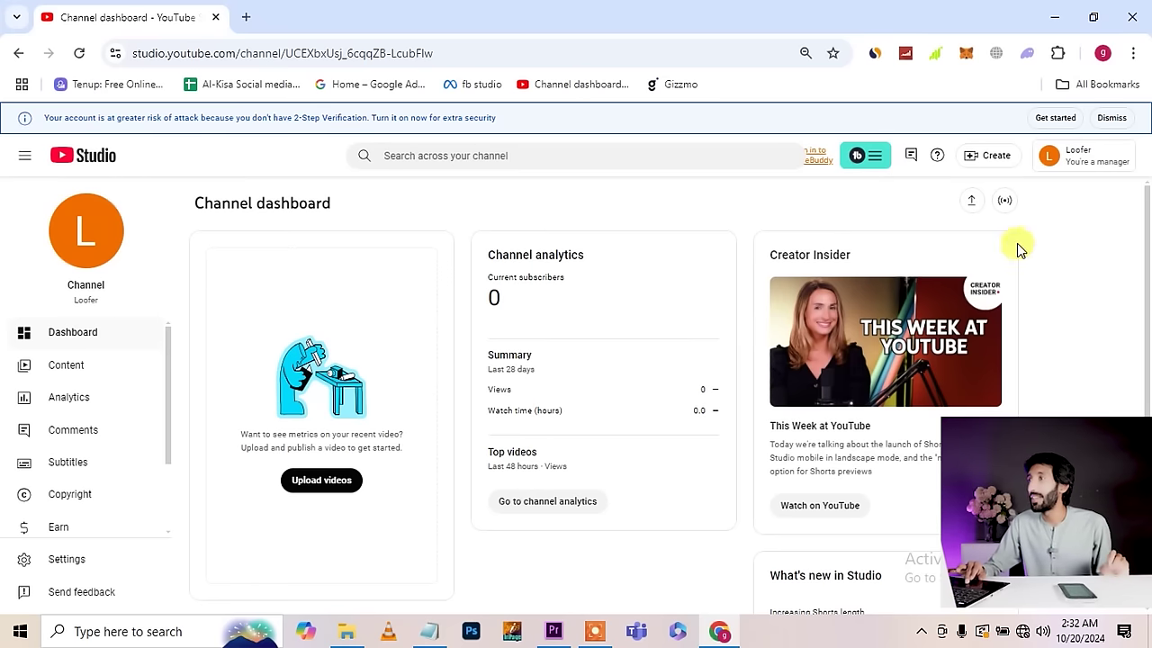
# Step: Start uploading the video file aiaaa.mp4 to the YouTube channel
pyautogui.click(980, 160)
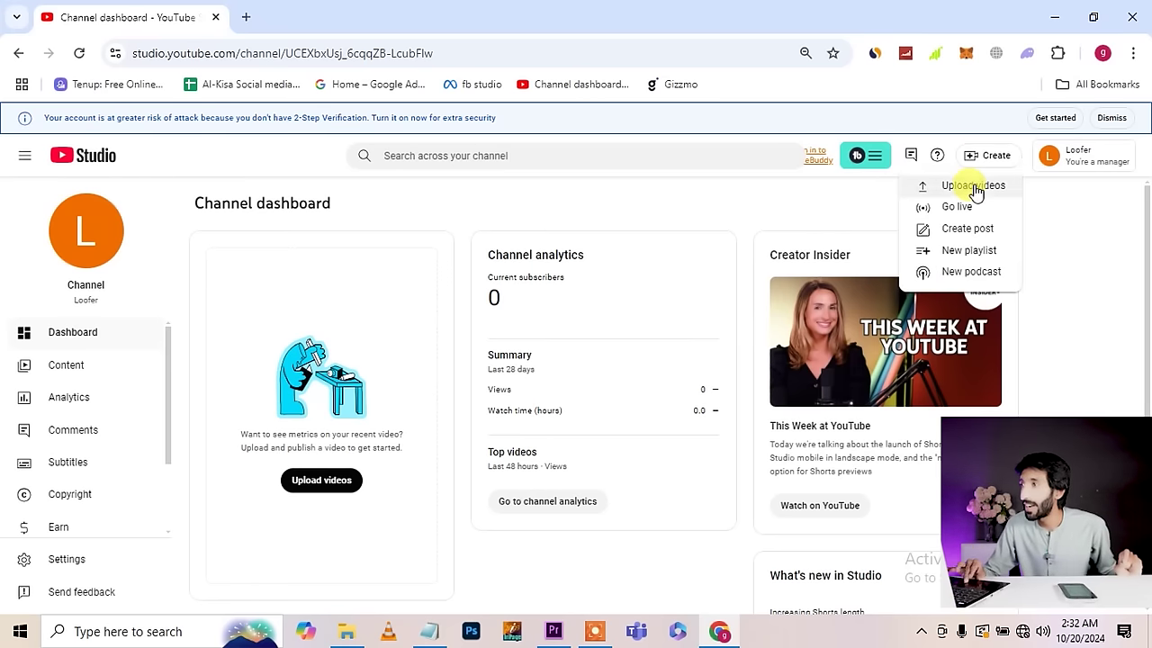
pyautogui.click(972, 186)
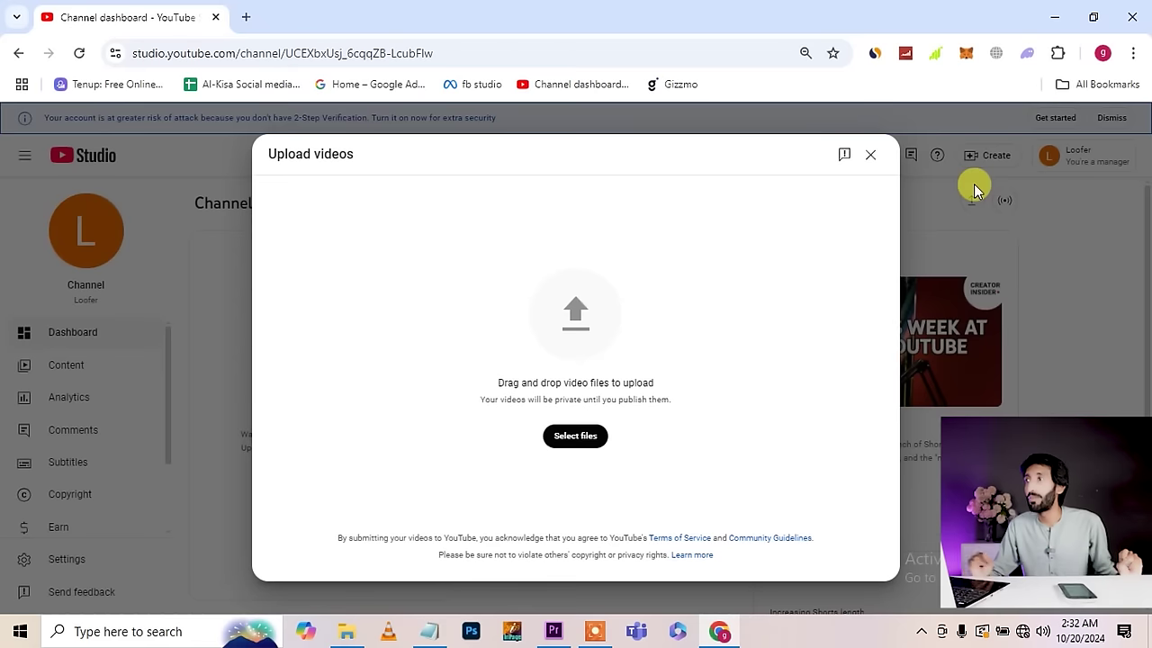
pyautogui.click(1055, 15)
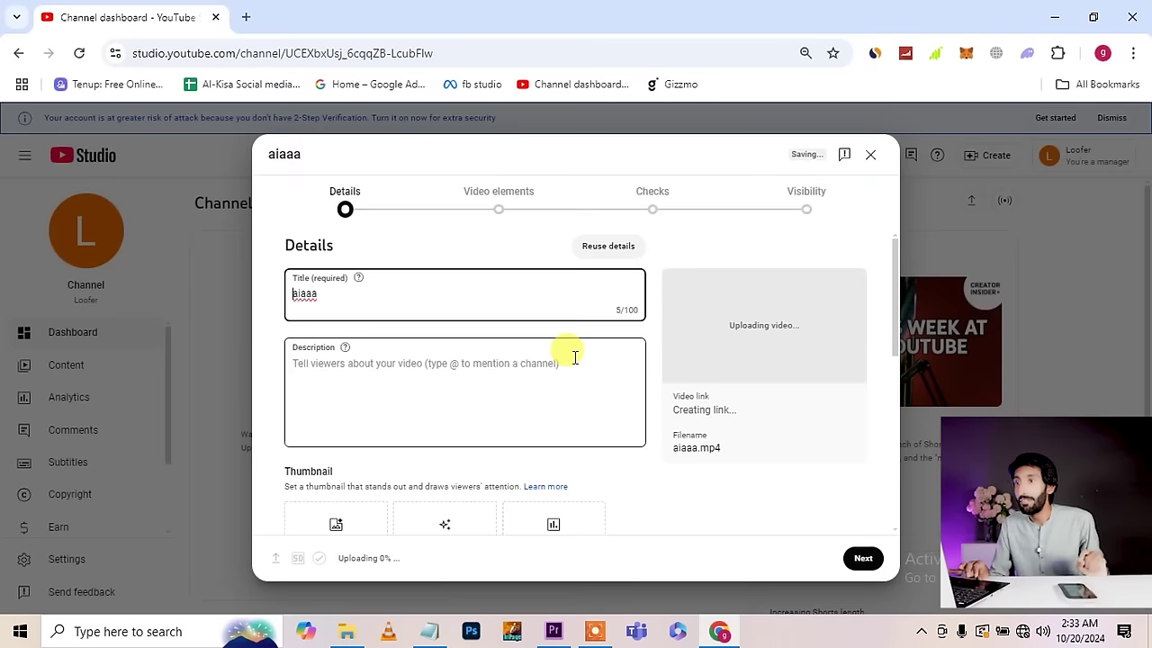
# Step: Dismiss the altered content policy notice and expand the additional upload details to reach the tags and language settings
pyautogui.scroll(-5, 574, 358)
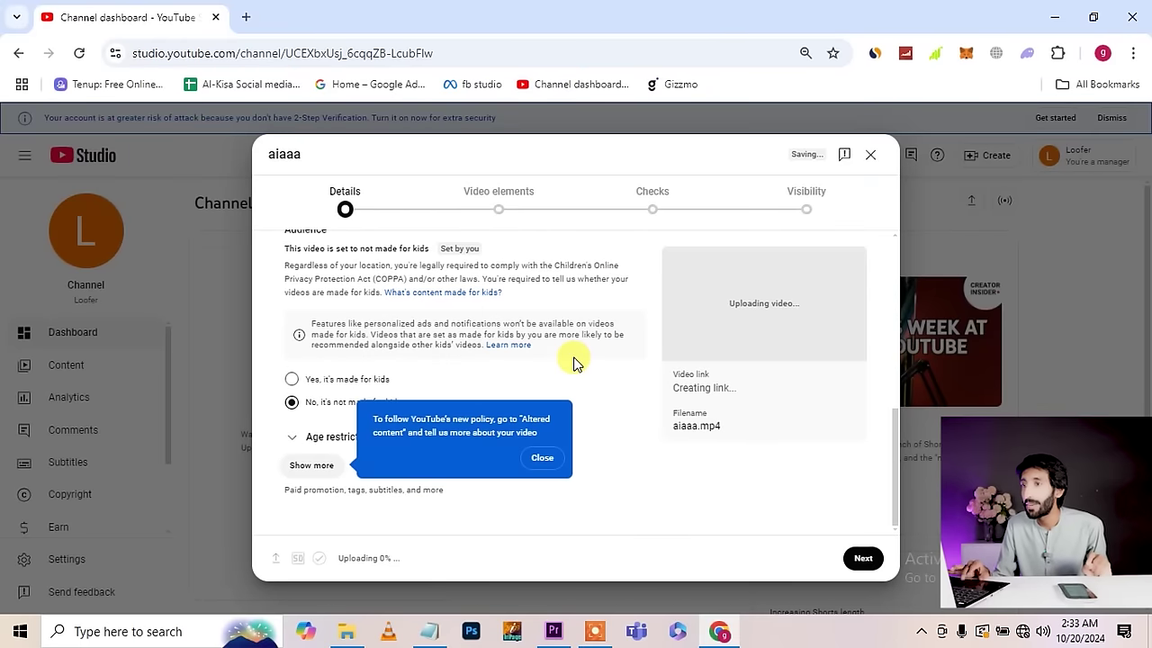
pyautogui.click(538, 457)
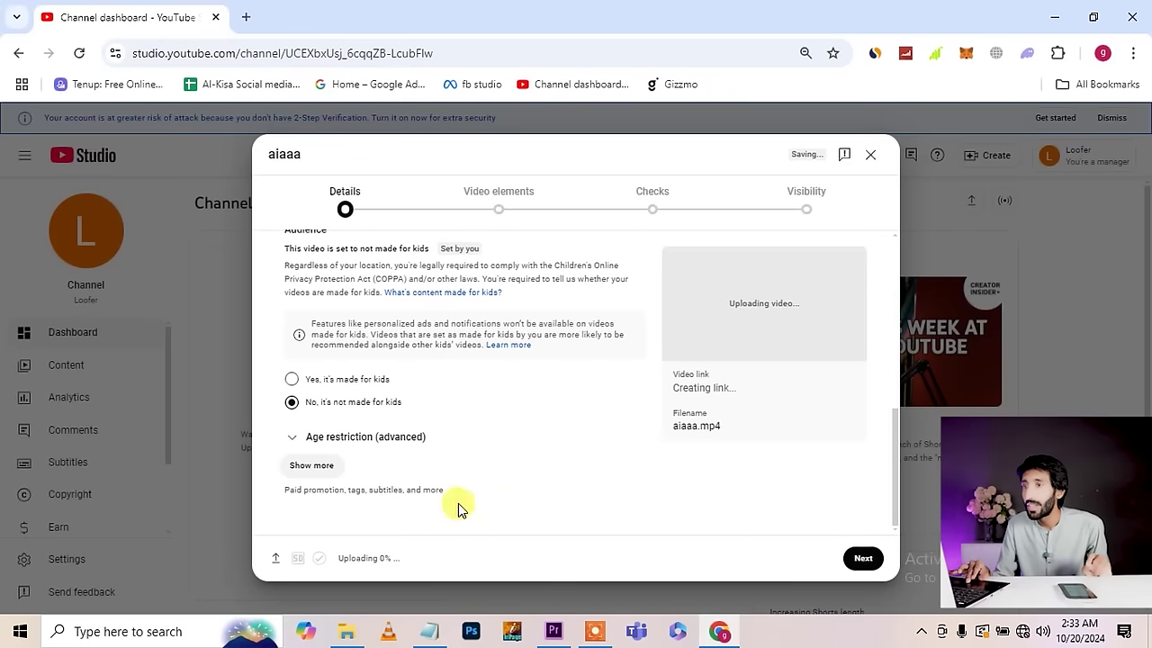
pyautogui.click(306, 467)
pyautogui.scroll(-1, 555, 484)
pyautogui.scroll(-2, 556, 484)
pyautogui.scroll(-5, 555, 484)
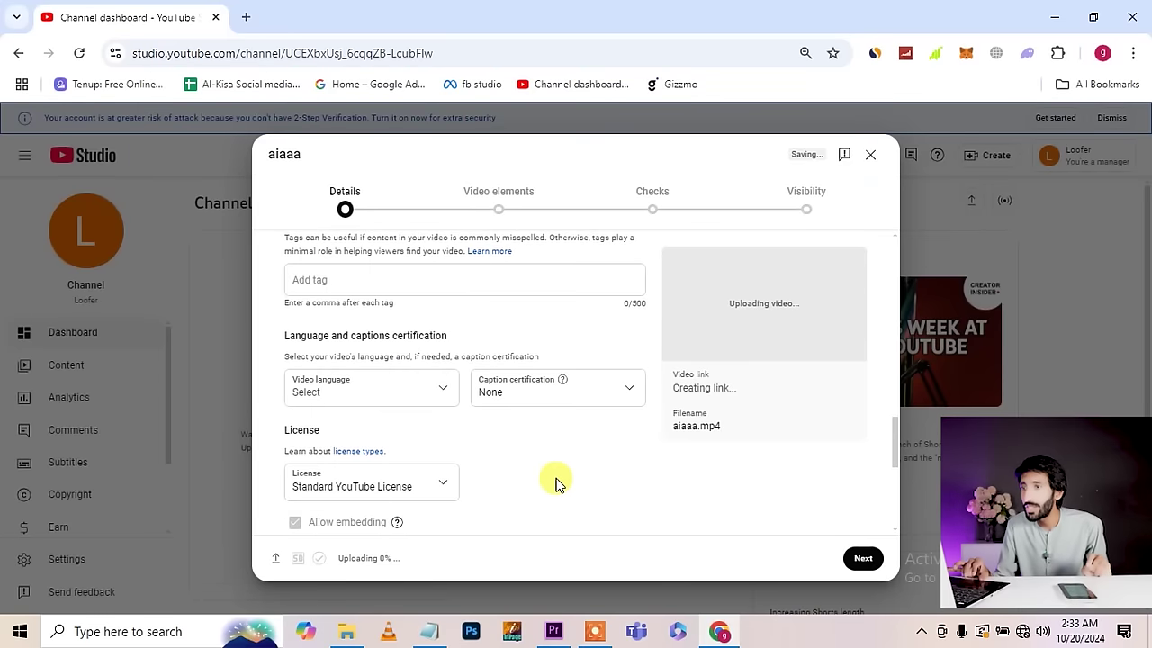
# Step: Try to choose a video language under Language and captions certification in the upload details
pyautogui.click(365, 395)
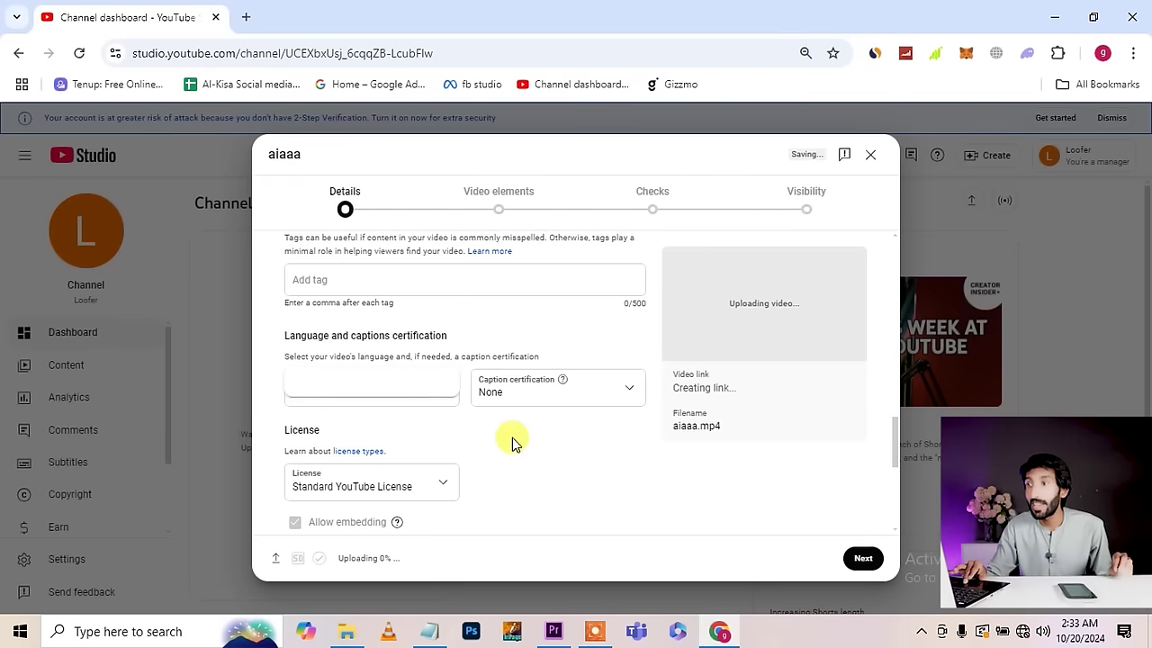
pyautogui.click(448, 392)
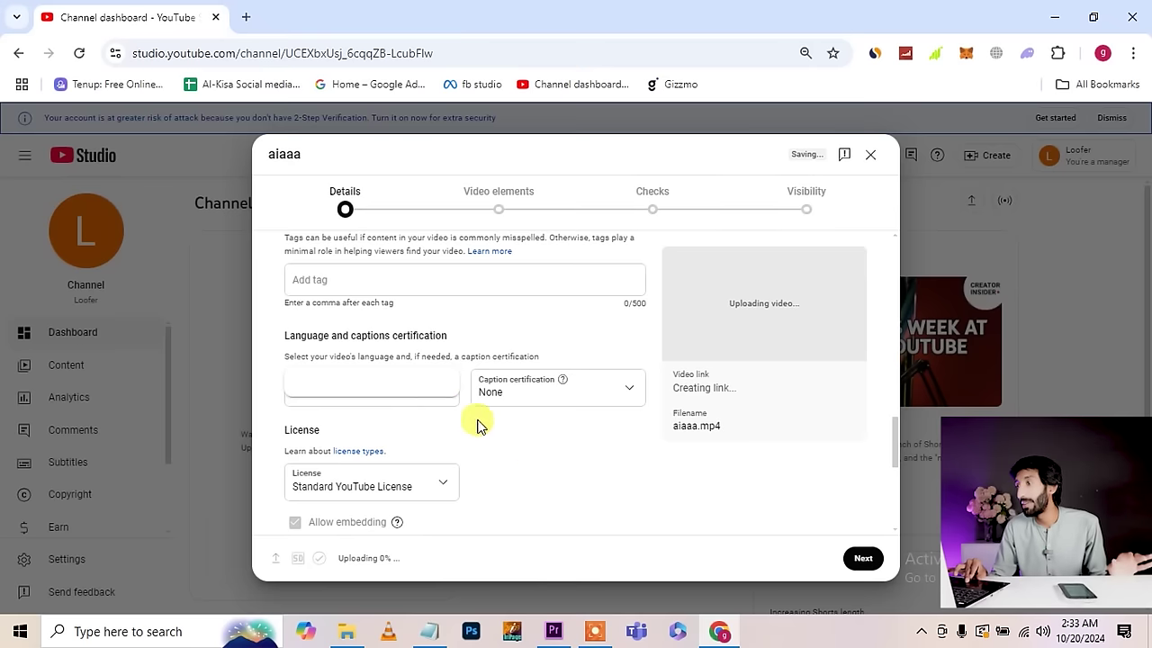
pyautogui.click(538, 466)
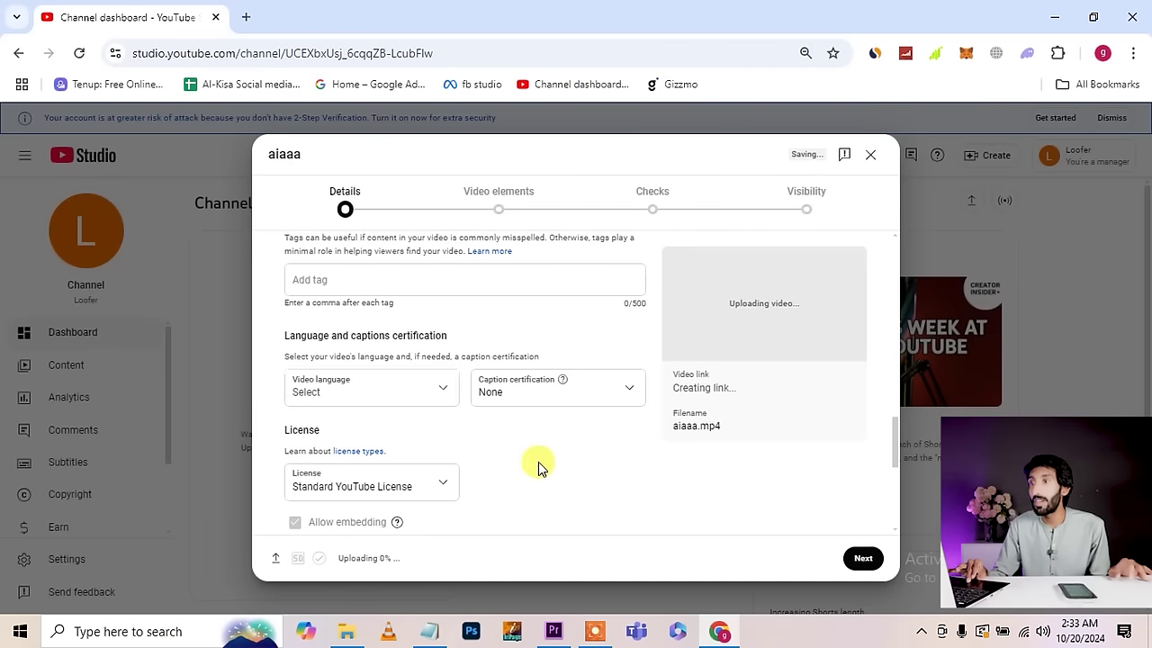
pyautogui.click(444, 393)
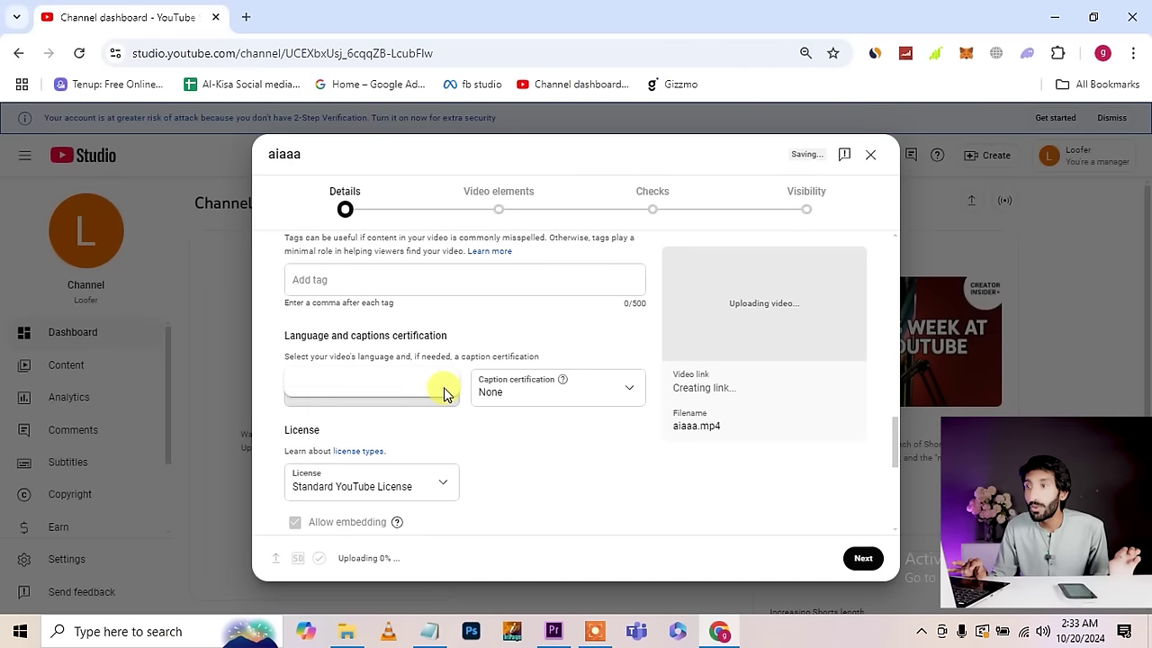
pyautogui.click(457, 432)
pyautogui.scroll(-1, 581, 478)
pyautogui.scroll(2, 581, 478)
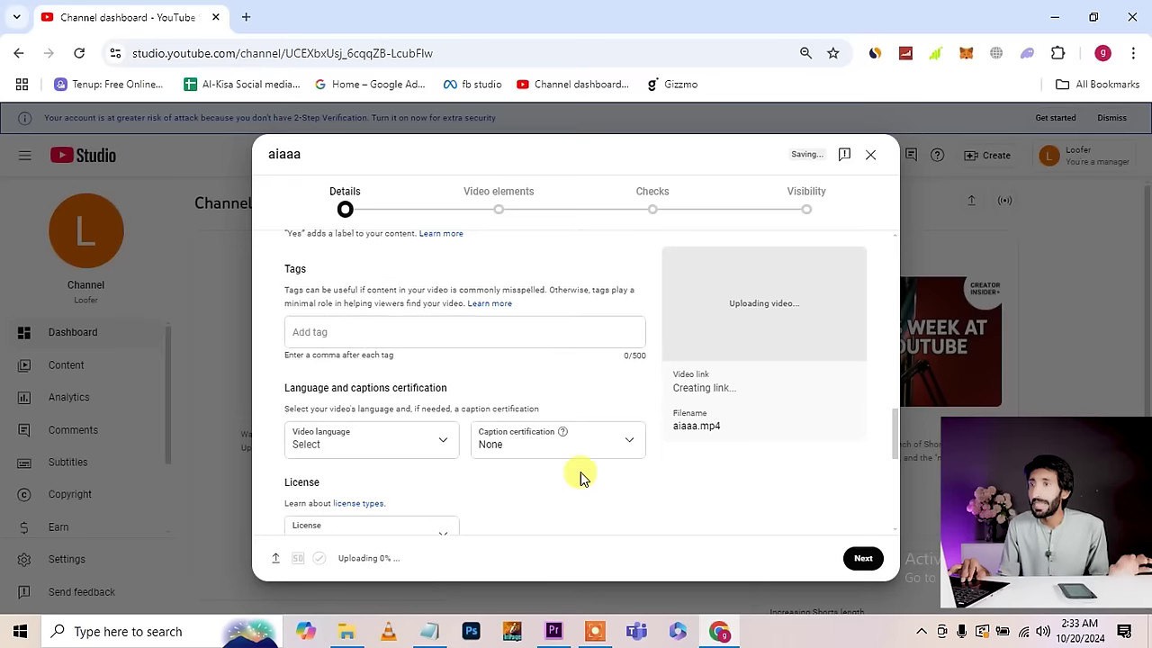
pyautogui.scroll(1, 580, 478)
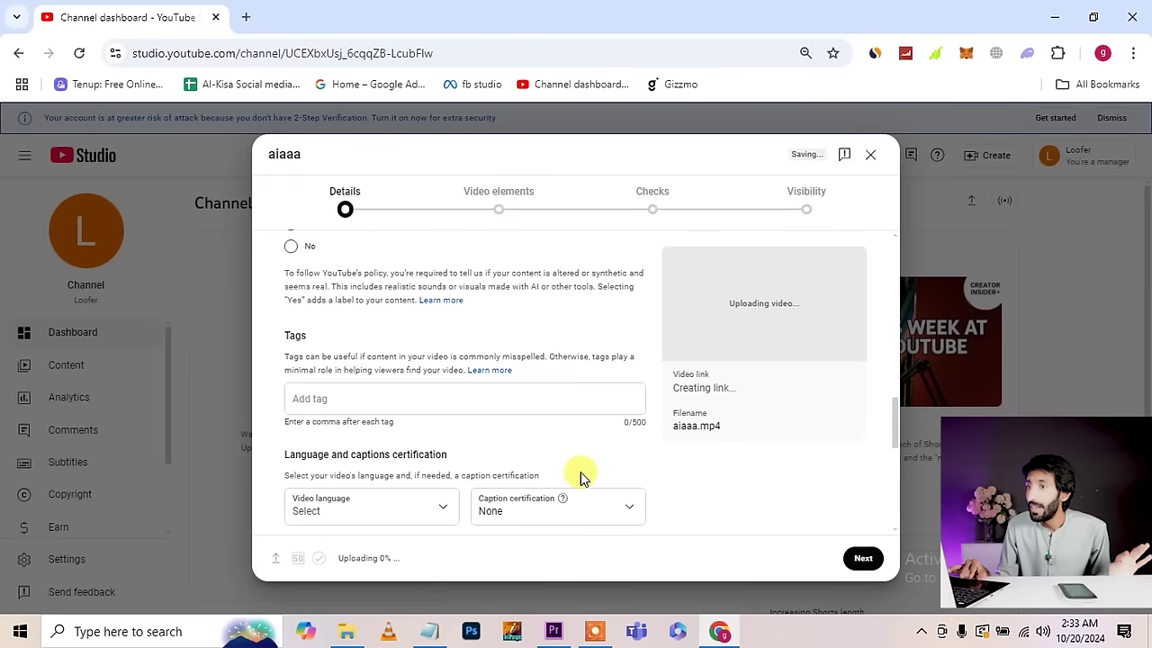
pyautogui.click(343, 511)
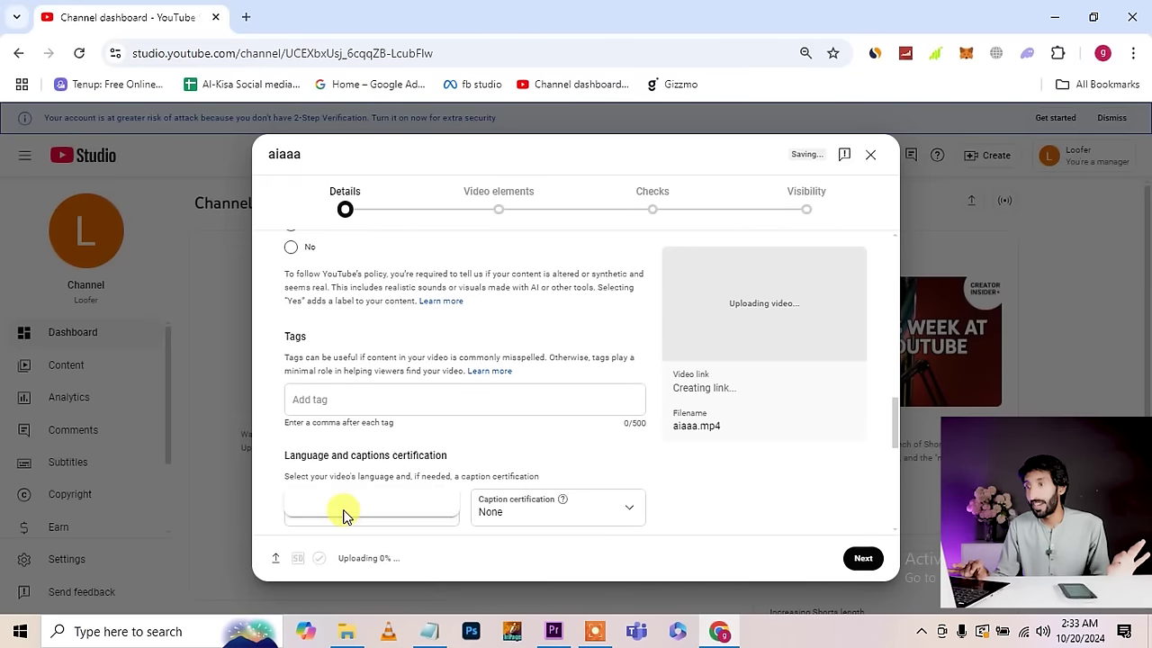
pyautogui.click(752, 497)
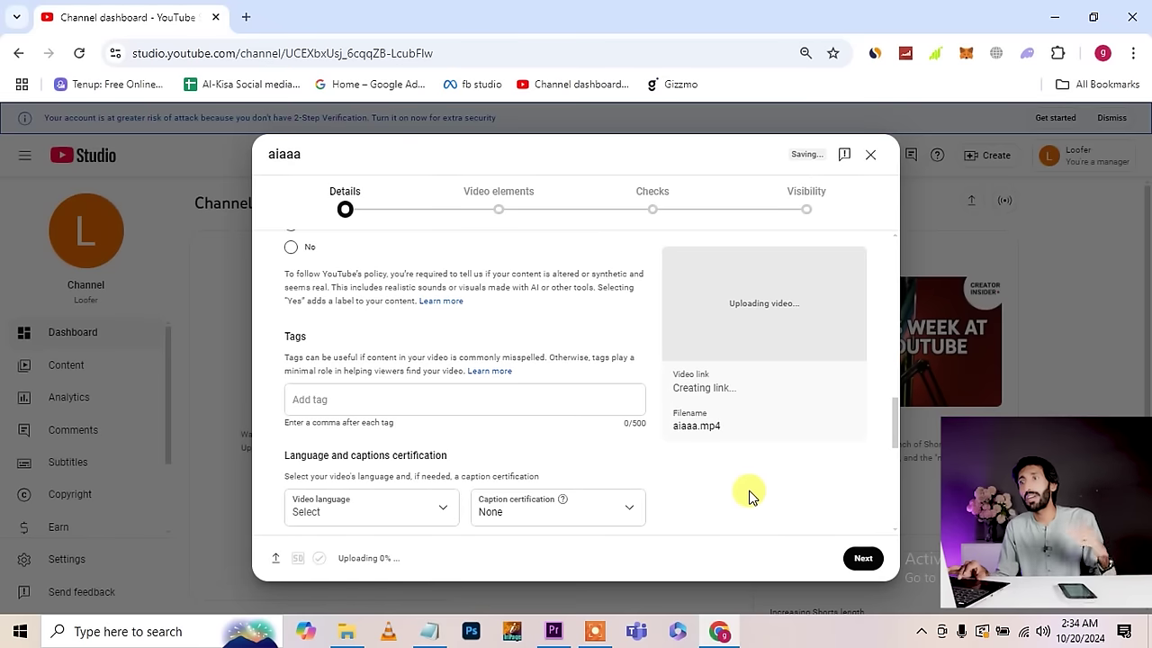